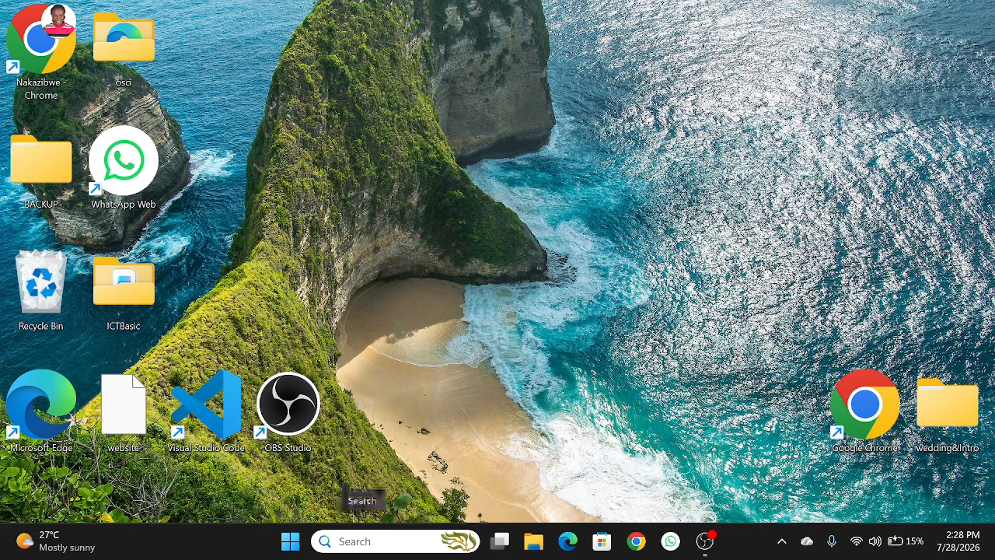
- Search the computer for Microsoft Excel and launch it
{"action": "left_click", "coordinate": [365, 542]}
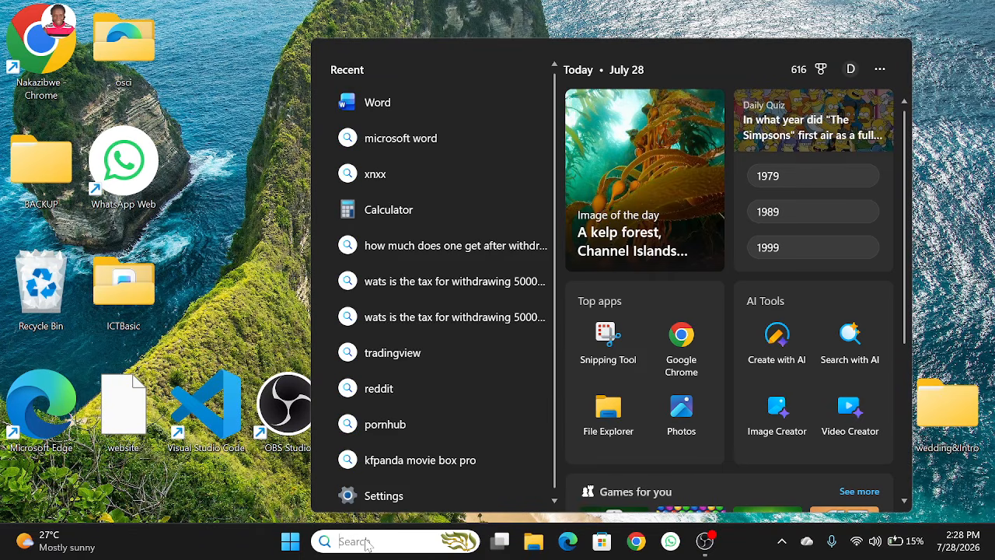
{"action": "type", "text": "micr"}
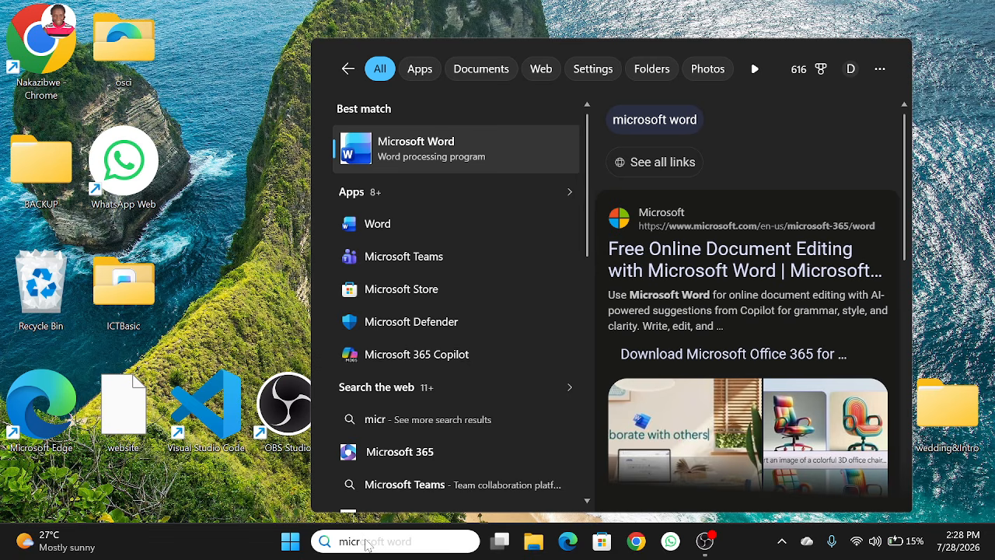
{"action": "type", "text": "osof"}
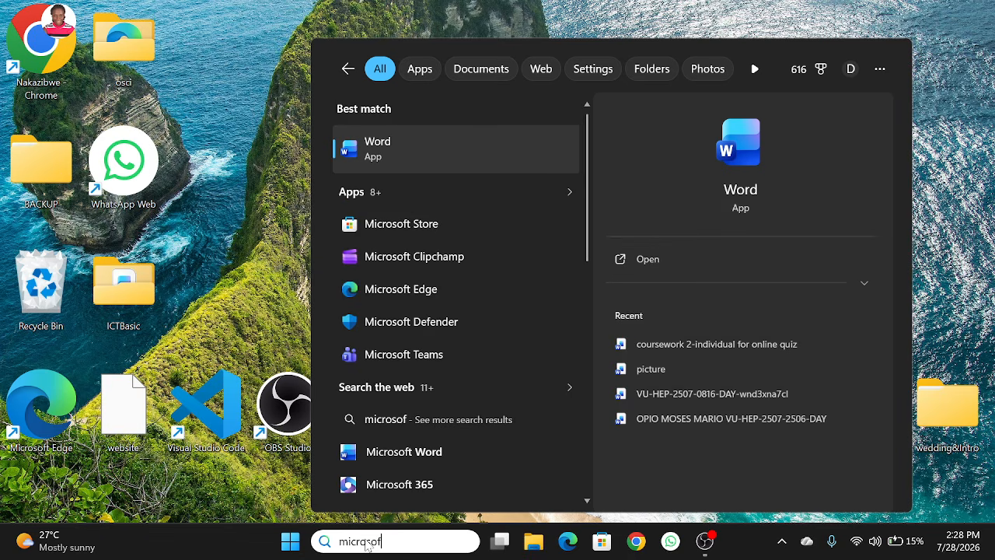
{"action": "type", "text": "t"}
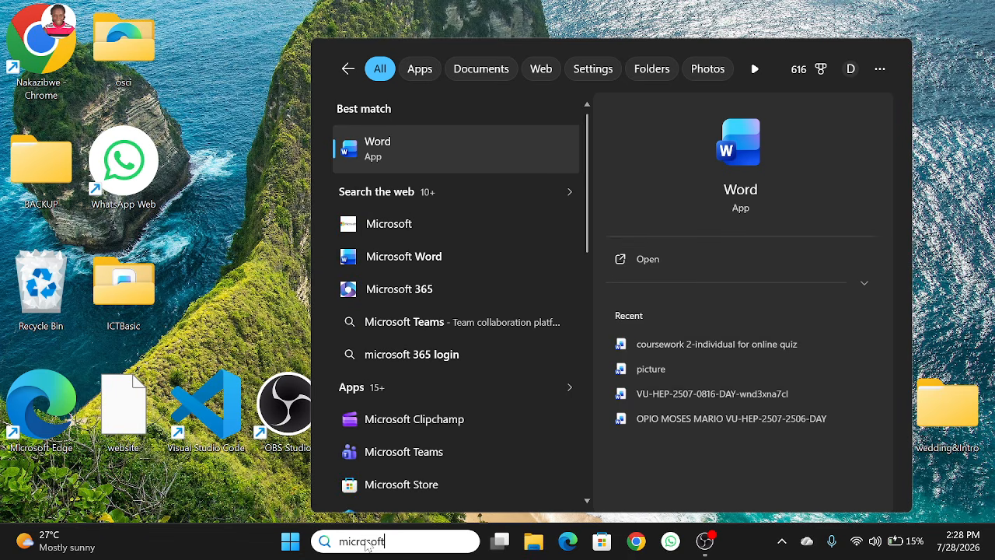
{"action": "type", "text": " exc"}
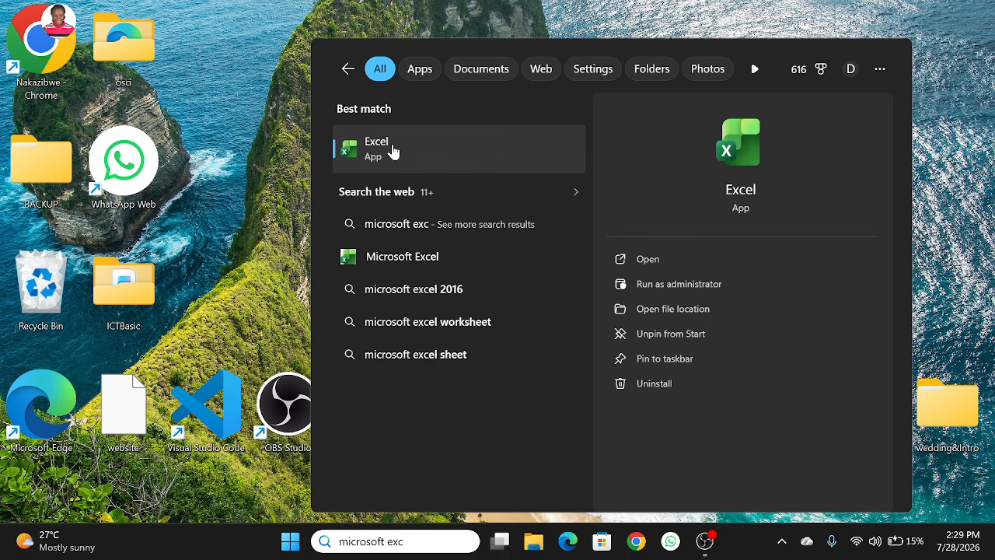
{"action": "left_click", "coordinate": [649, 265]}
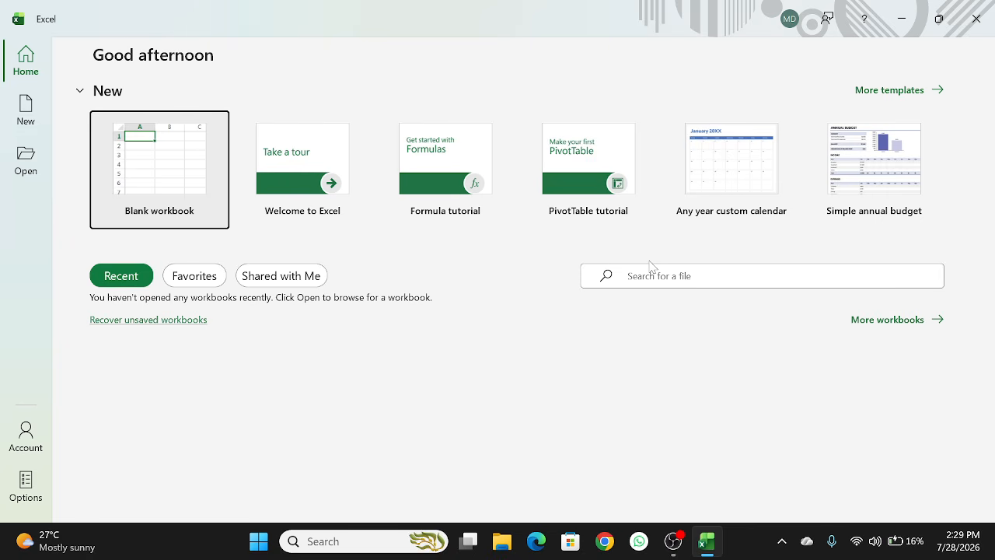
- Create a blank workbook and add a second worksheet, returning to Sheet1
{"action": "left_click", "coordinate": [185, 197]}
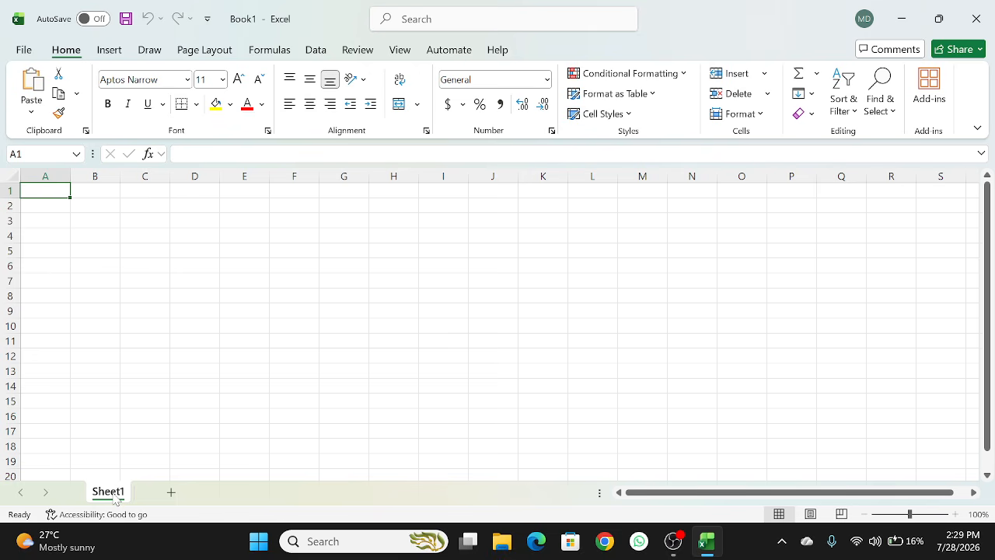
{"action": "left_click", "coordinate": [171, 491]}
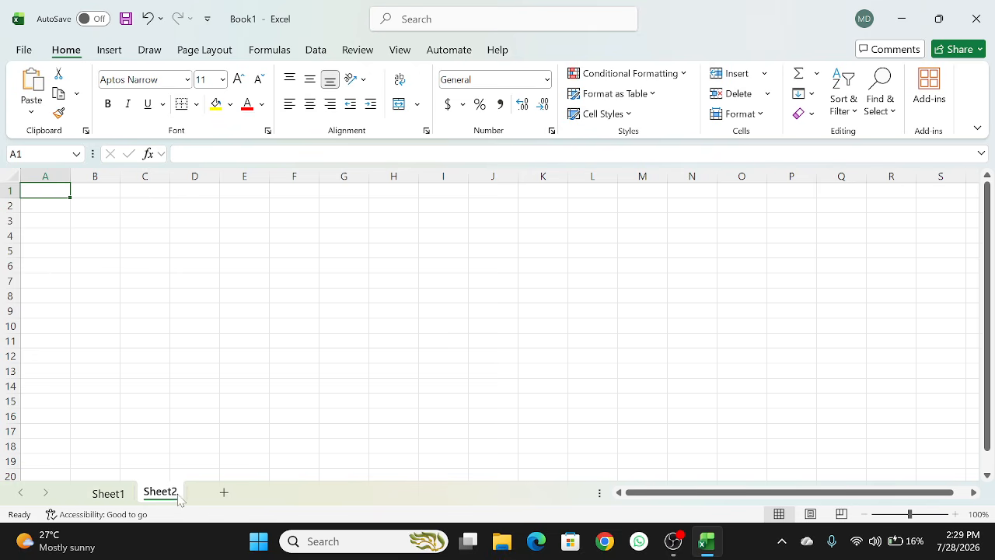
{"action": "left_click", "coordinate": [117, 498]}
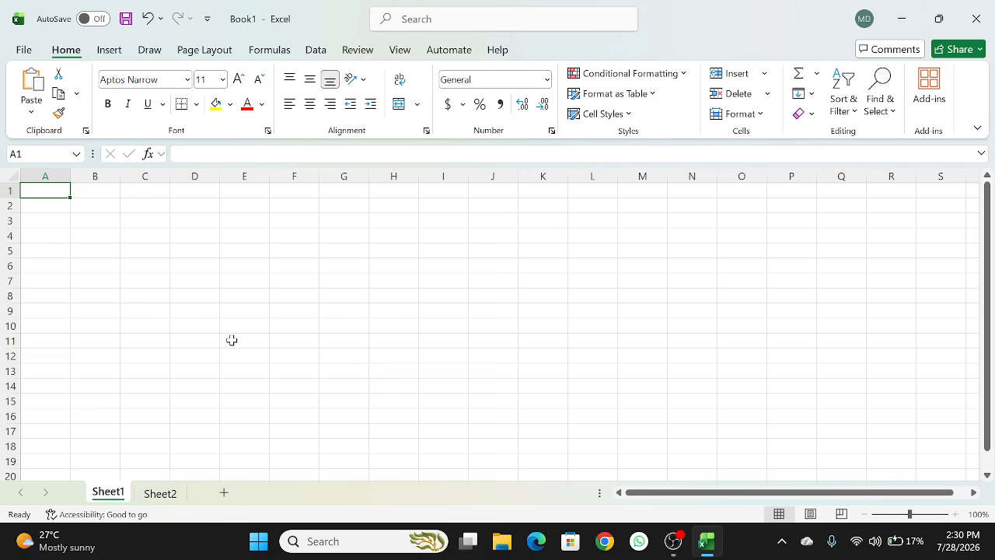
- Select entire rows 1, 2, 3 and 4 one after another to show the worksheet's rows
{"action": "left_click", "coordinate": [6, 189]}
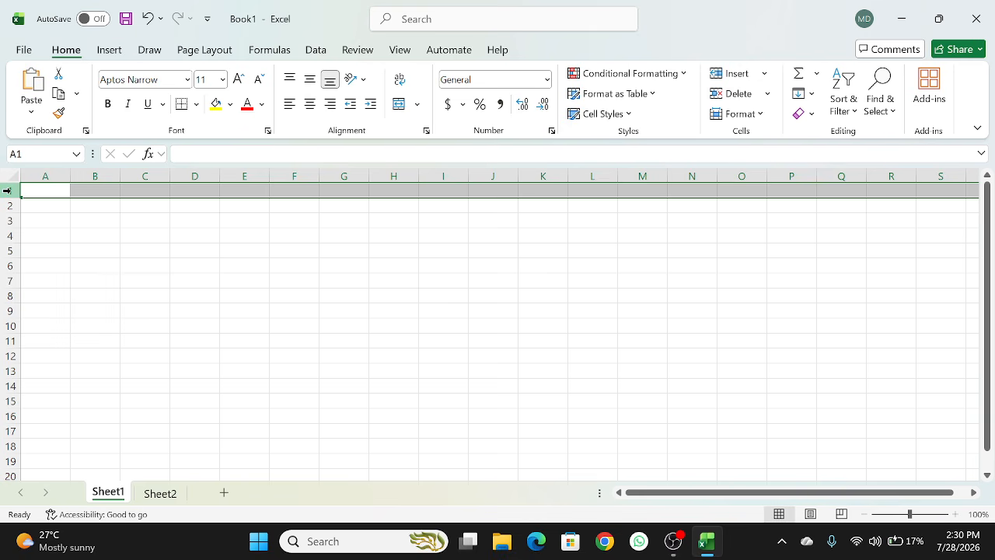
{"action": "left_click", "coordinate": [9, 204]}
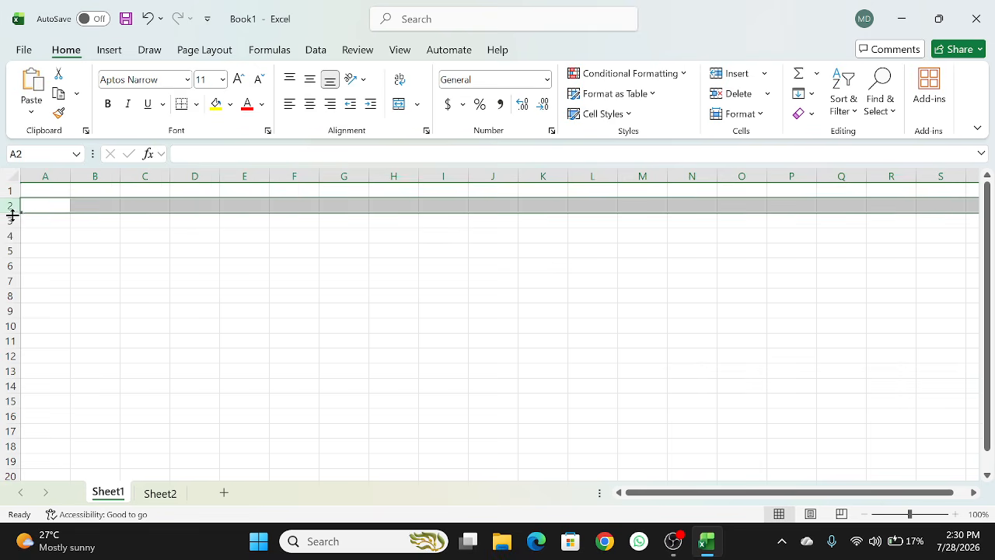
{"action": "left_click", "coordinate": [9, 220]}
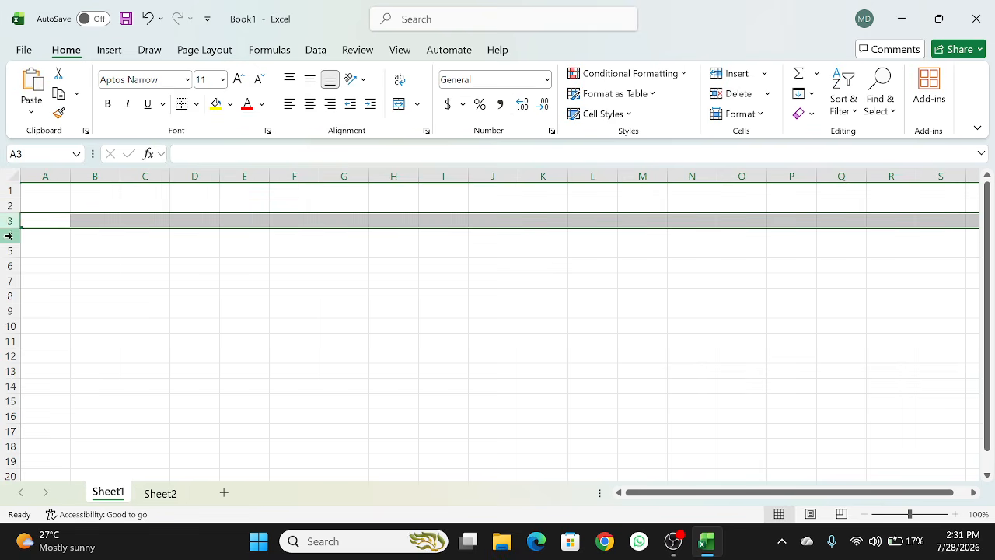
{"action": "left_click", "coordinate": [8, 236]}
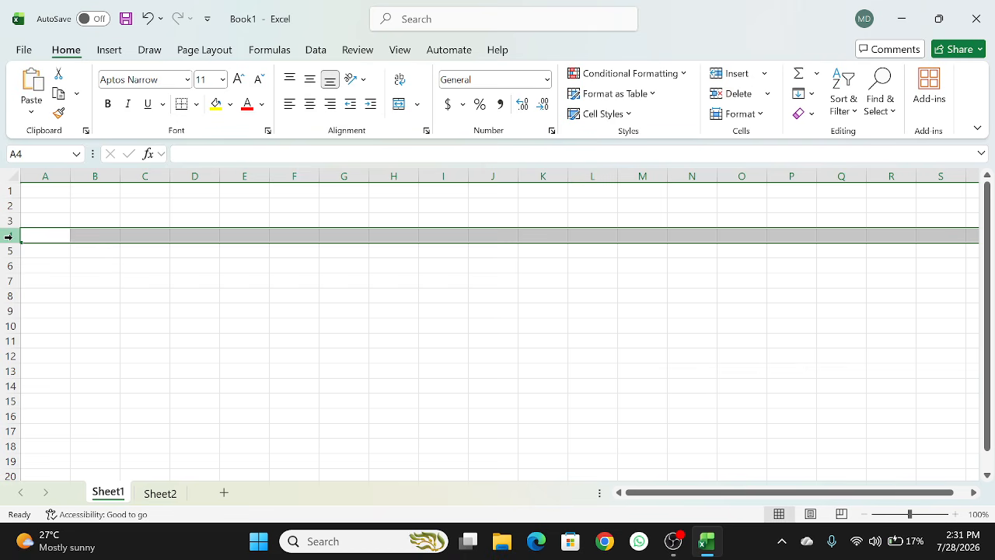
- Select entire columns A, B and C one after another to show the worksheet's columns
{"action": "left_click", "coordinate": [56, 175]}
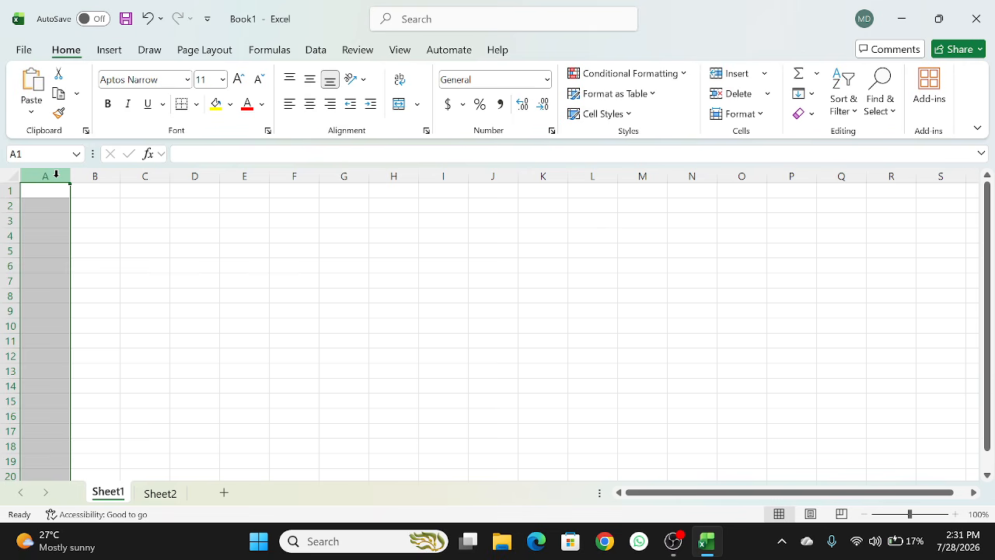
{"action": "left_click", "coordinate": [93, 175]}
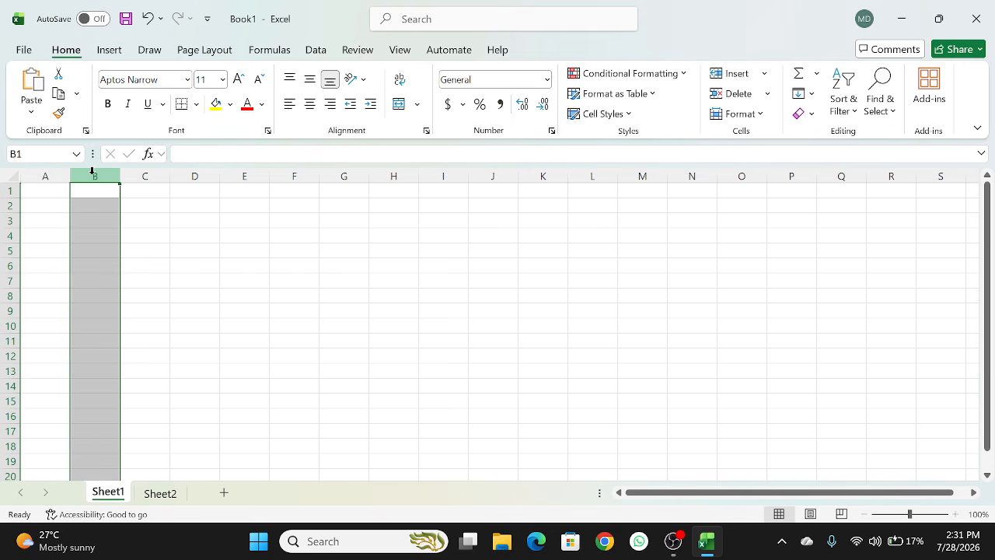
{"action": "left_click", "coordinate": [143, 173]}
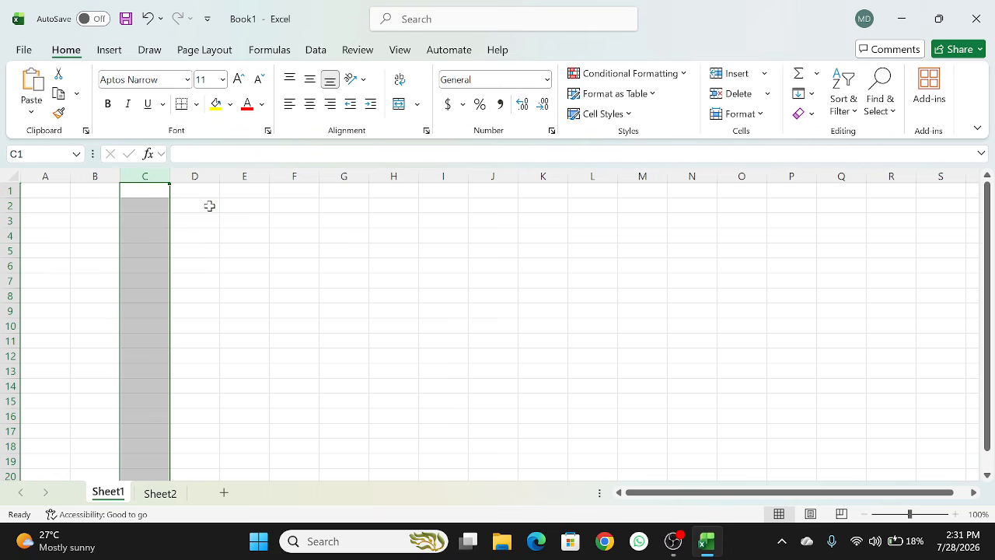
- Show how cell D2 is located by selecting the cell, its whole column D and its whole row 2
{"action": "left_click", "coordinate": [207, 205]}
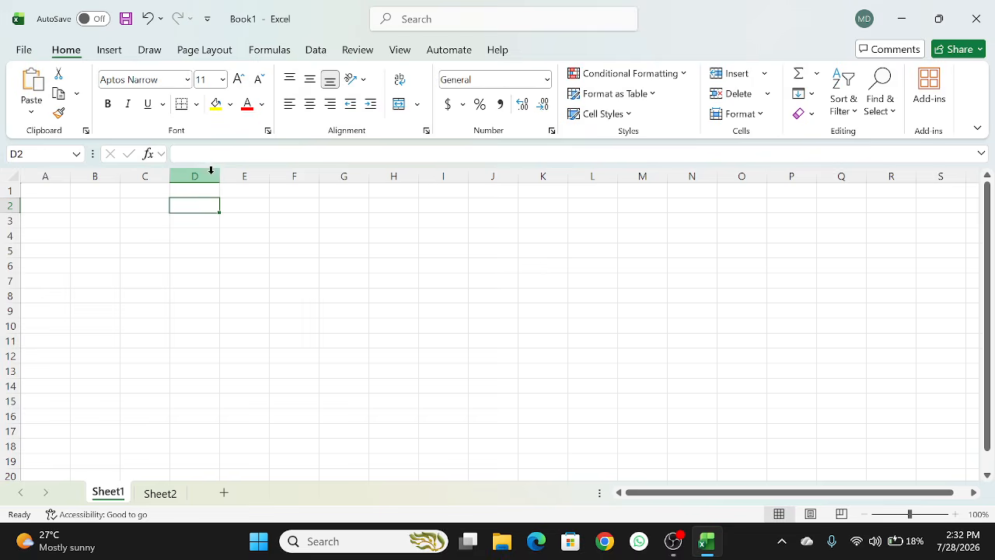
{"action": "left_click", "coordinate": [209, 171]}
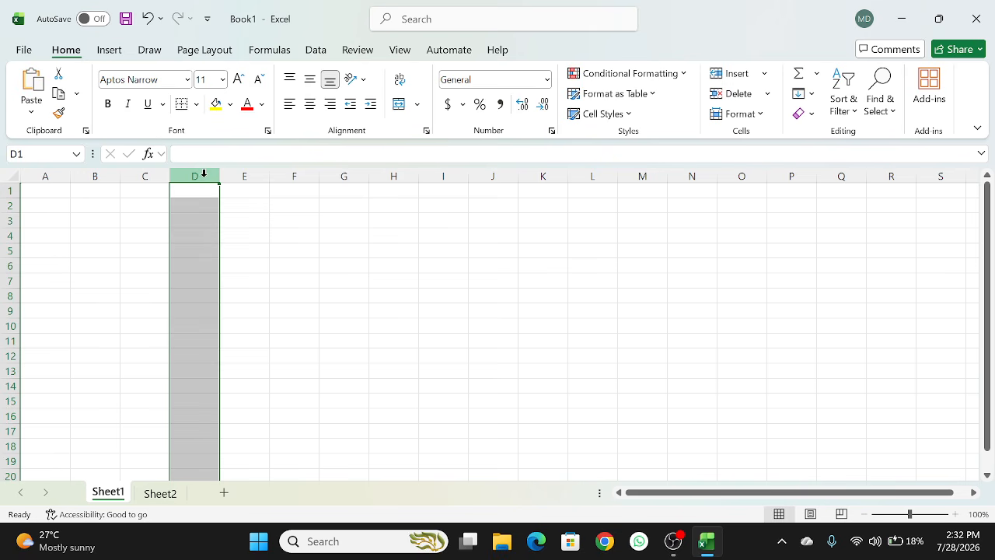
{"action": "left_click", "coordinate": [202, 210]}
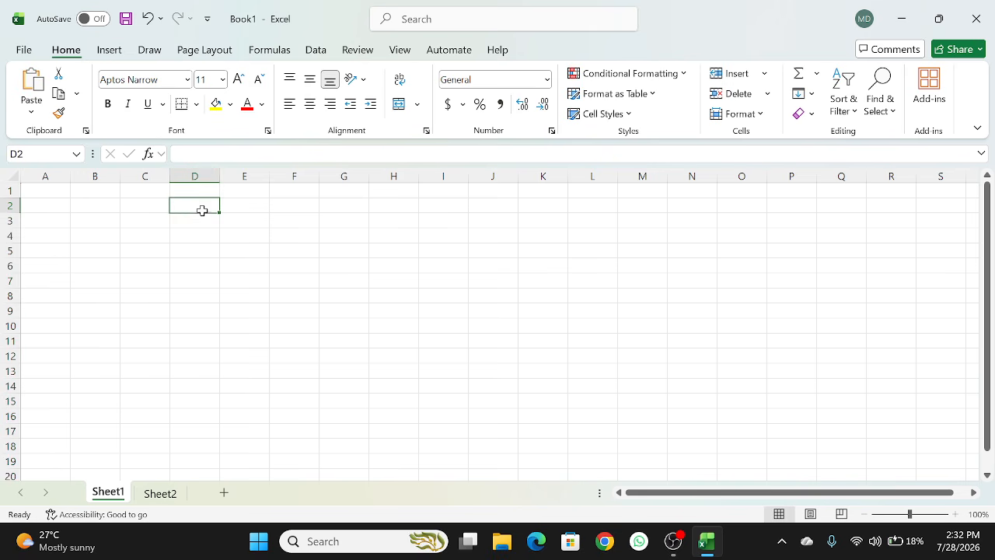
{"action": "left_click", "coordinate": [6, 206]}
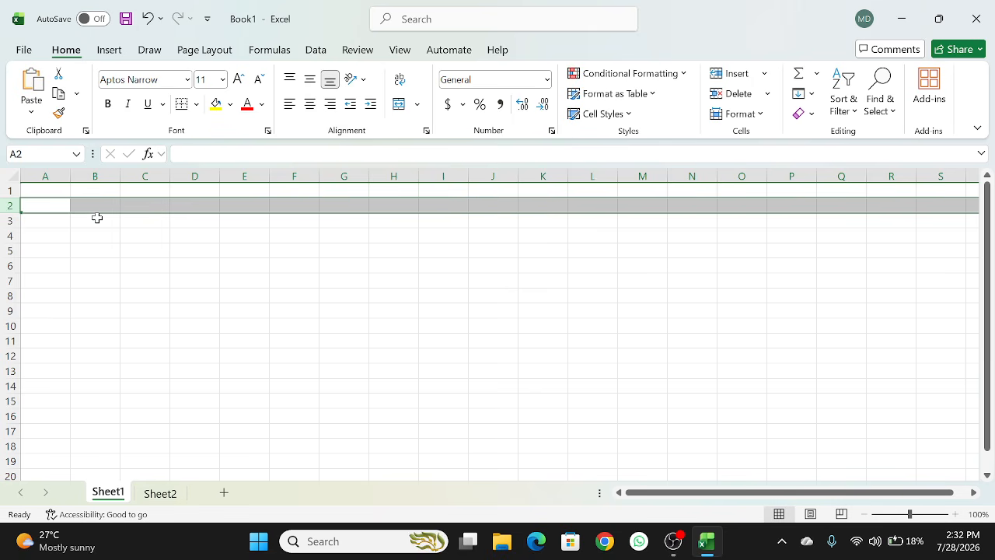
{"action": "left_click", "coordinate": [185, 203]}
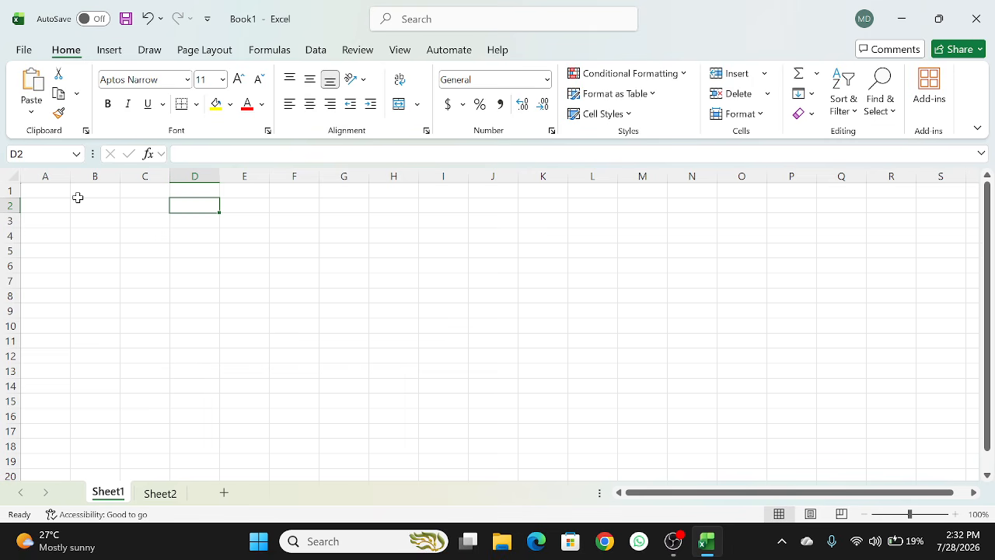
- Enter the text A1 in cell A1
{"action": "left_click", "coordinate": [44, 190]}
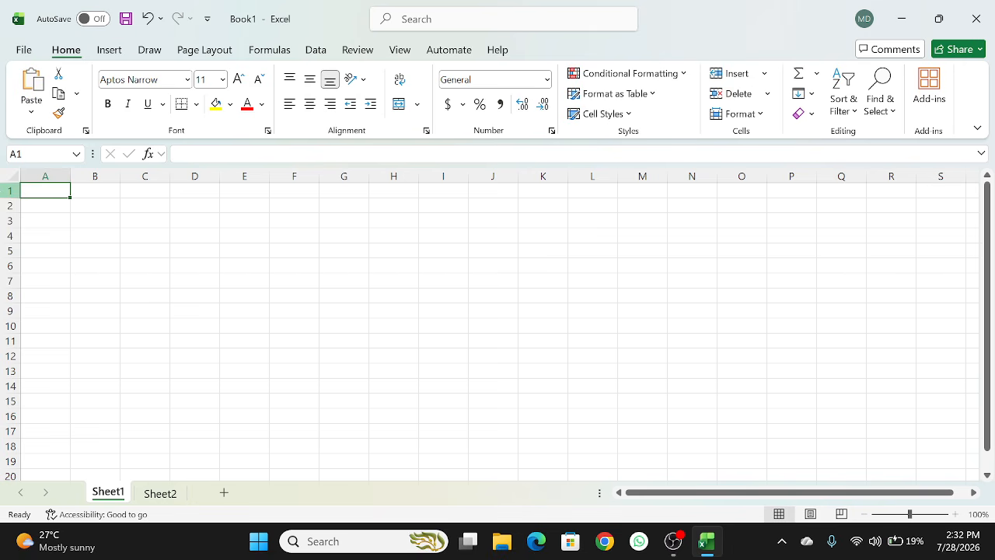
{"action": "double_click", "coordinate": [45, 191]}
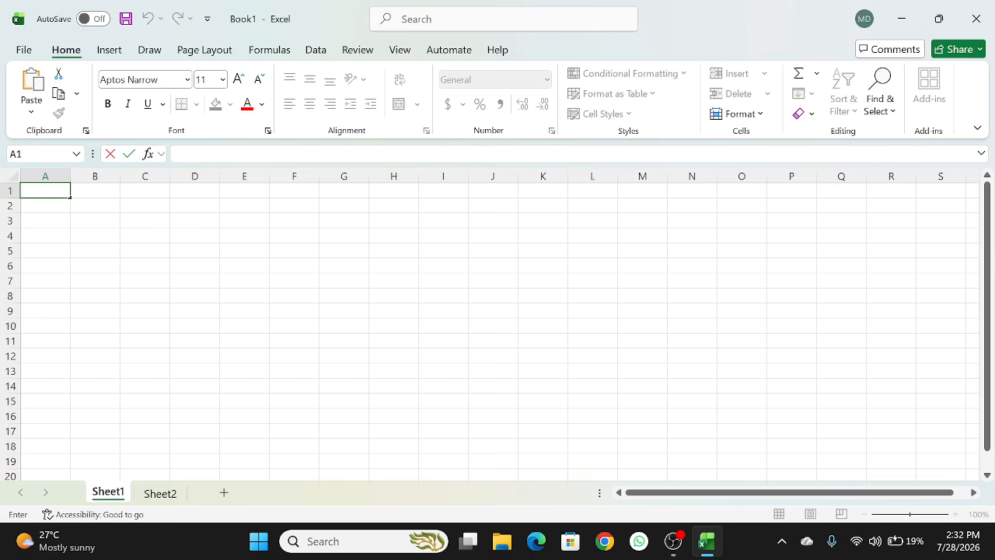
{"action": "type", "text": "A!"}
{"action": "key", "text": "BackSpace"}
{"action": "type", "text": "1"}
{"action": "left_click", "coordinate": [95, 246]}
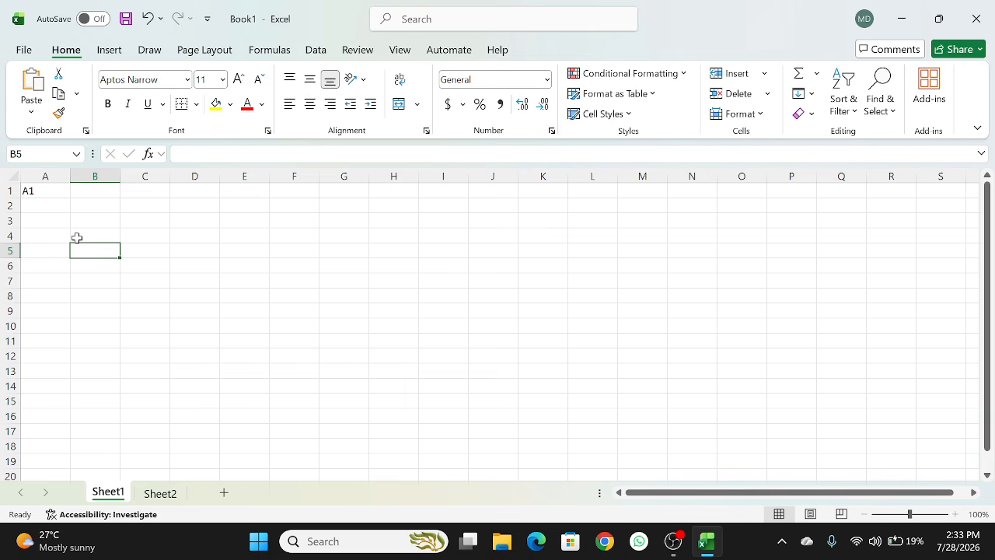
- Select cells A1 and B1 in turn and highlight the cell reference in the Name Box
{"action": "left_click", "coordinate": [45, 190]}
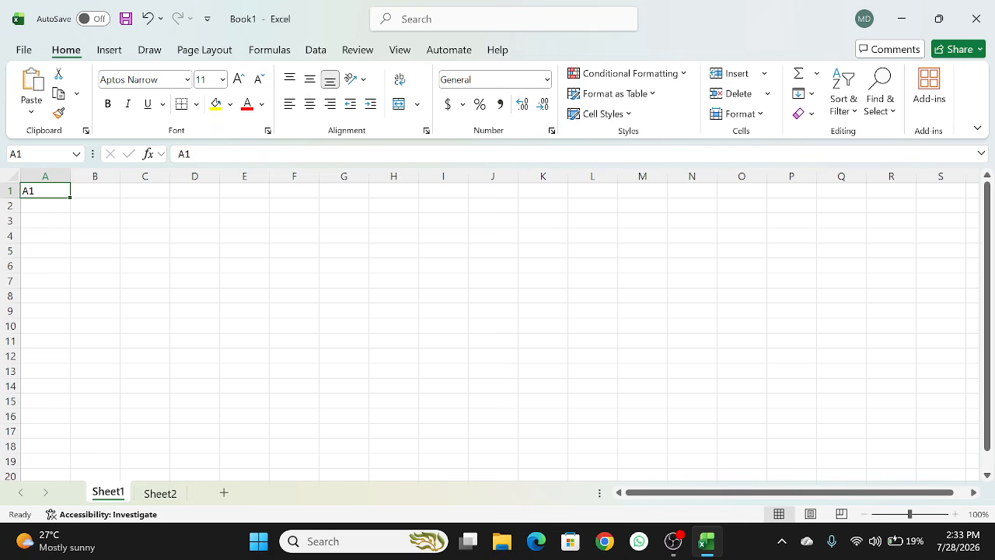
{"action": "left_click", "coordinate": [98, 192]}
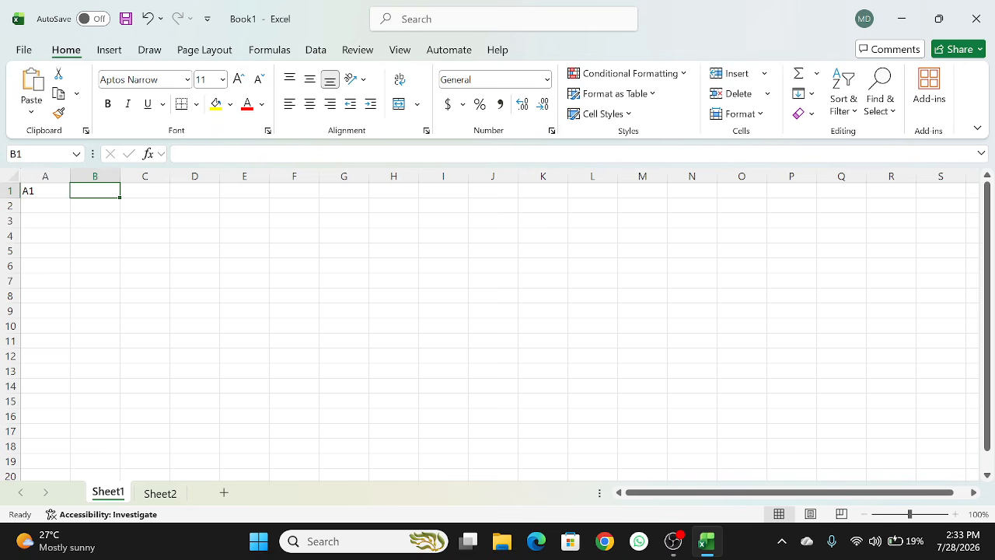
{"action": "left_click", "coordinate": [39, 154]}
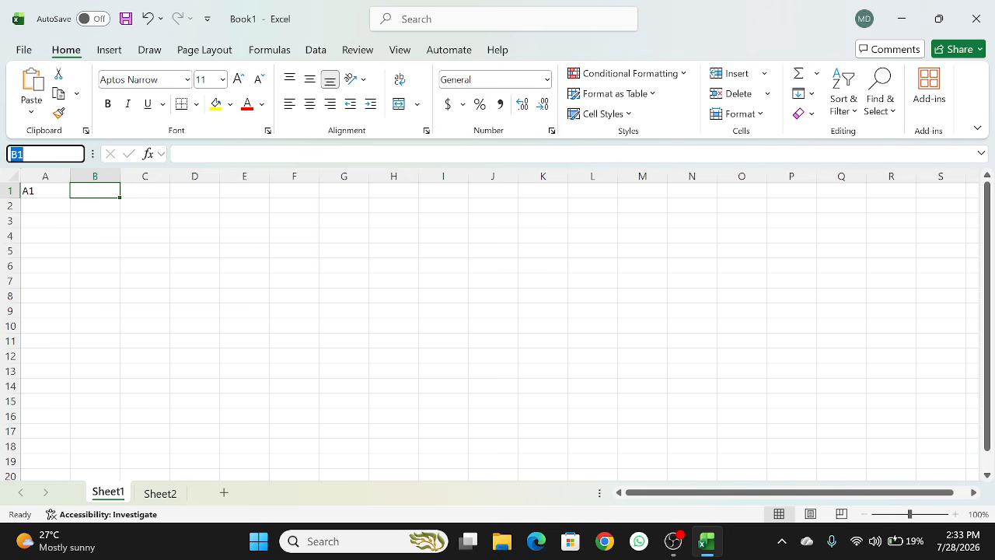
- Replace the content of cell A1 with the heading "Student Name" and widen column A to fit it
{"action": "left_click", "coordinate": [42, 189]}
{"action": "key", "text": "Delete"}
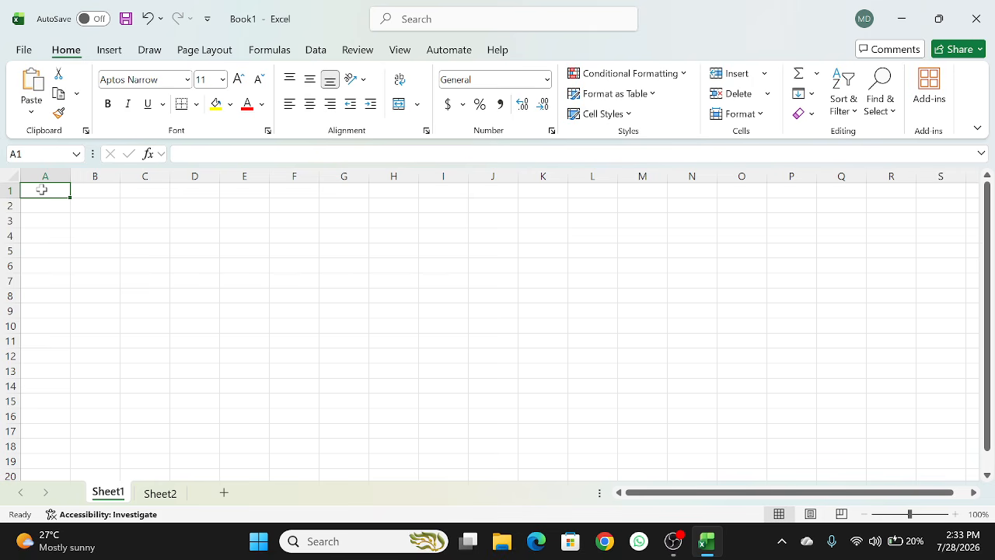
{"action": "type", "text": "Student Name"}
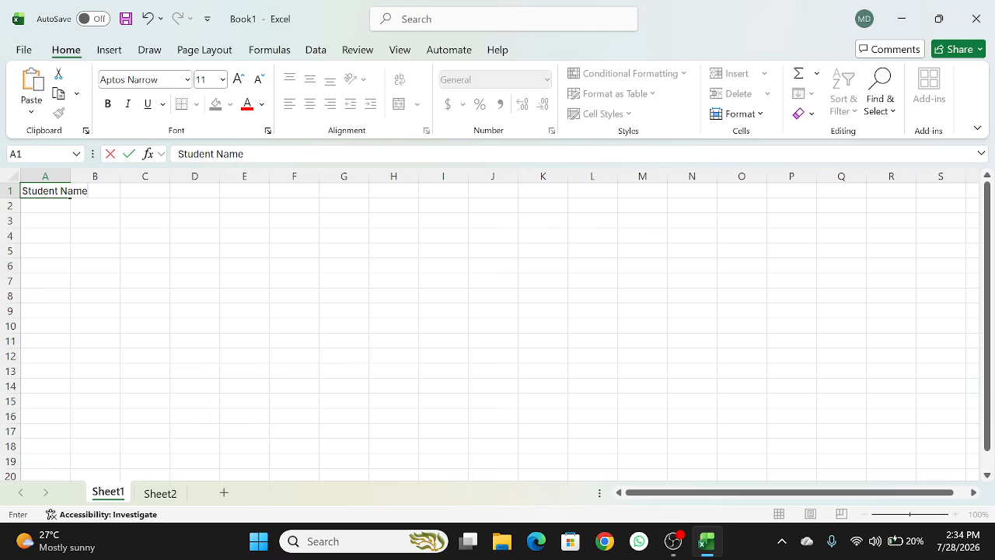
{"action": "left_click", "coordinate": [164, 248]}
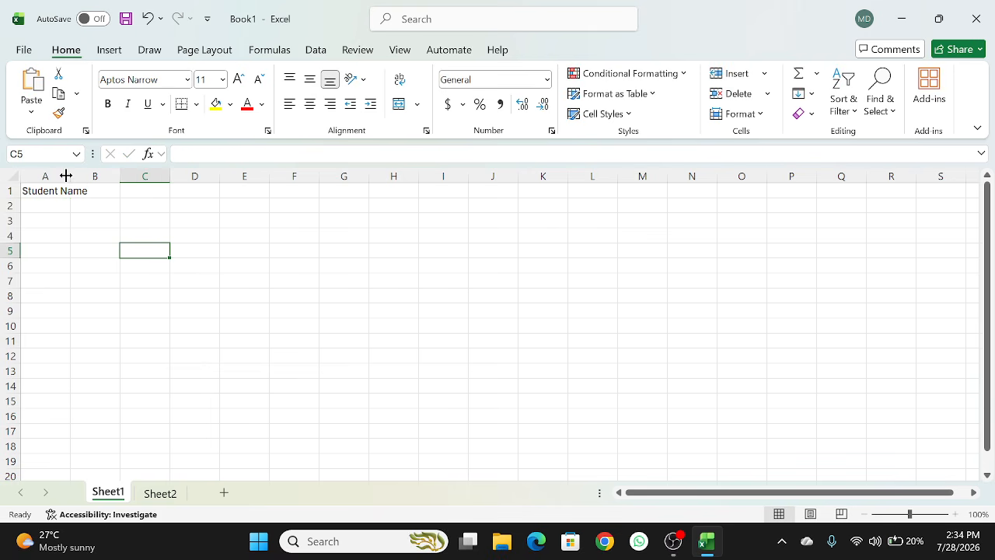
{"action": "left_click_drag", "start_coordinate": [70, 175], "coordinate": [113, 176]}
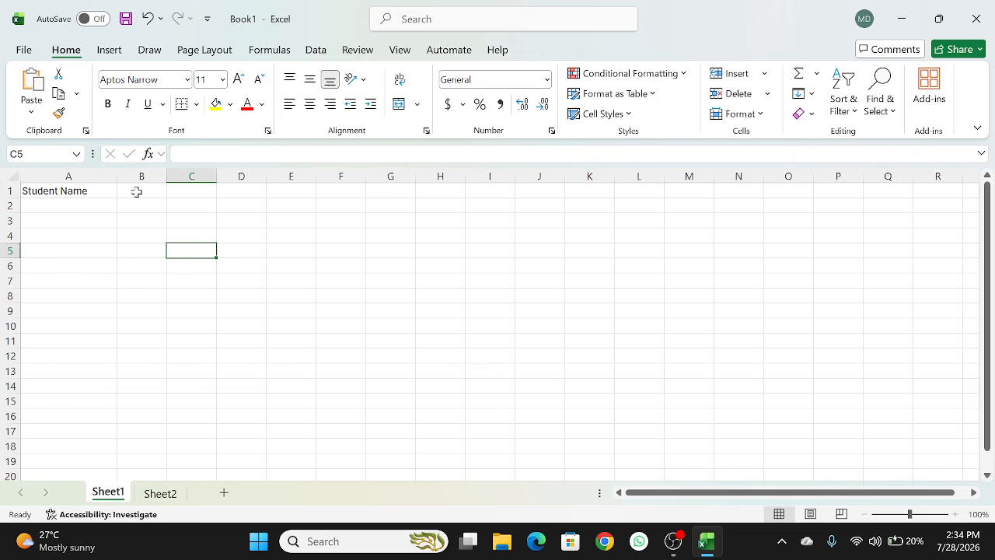
- Enter the heading "Coursework" in cell B1 and widen column B to fit it
{"action": "left_click", "coordinate": [137, 191]}
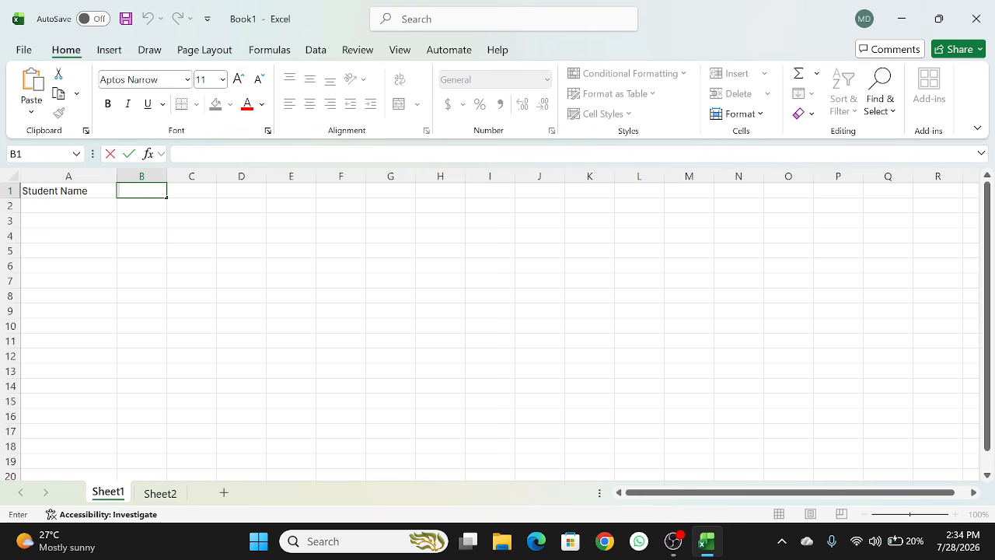
{"action": "type", "text": "Coursework"}
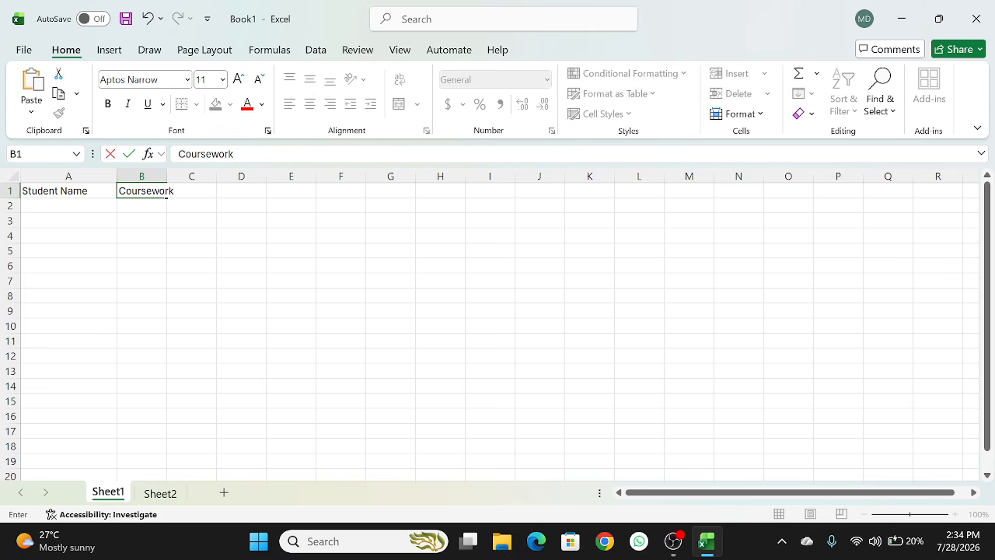
{"action": "left_click", "coordinate": [163, 177]}
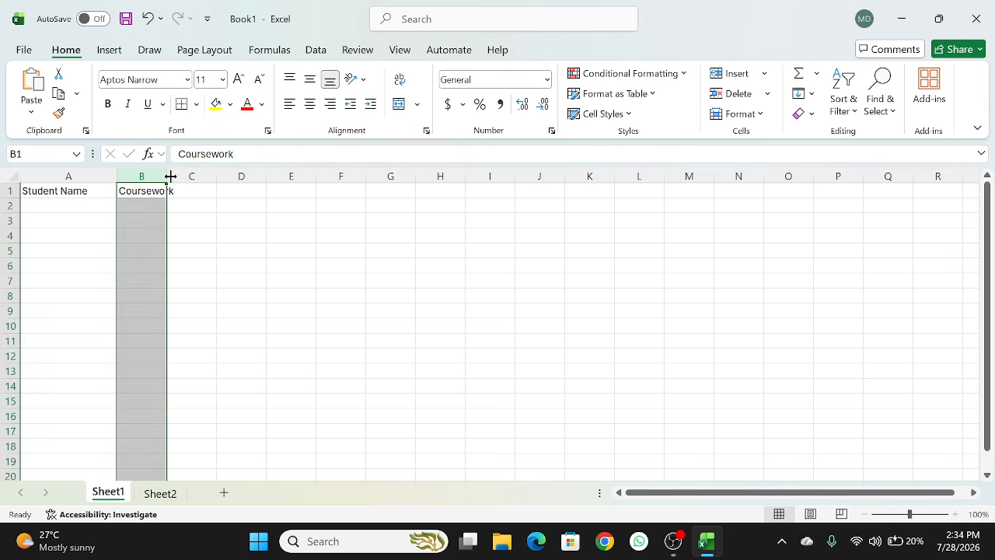
{"action": "left_click_drag", "start_coordinate": [170, 176], "coordinate": [203, 178]}
- Enter the headings "Test" in cell C1 and "Examination" in cell D1, and widen column D to fit
{"action": "left_click", "coordinate": [226, 190]}
{"action": "type", "text": "Test"}
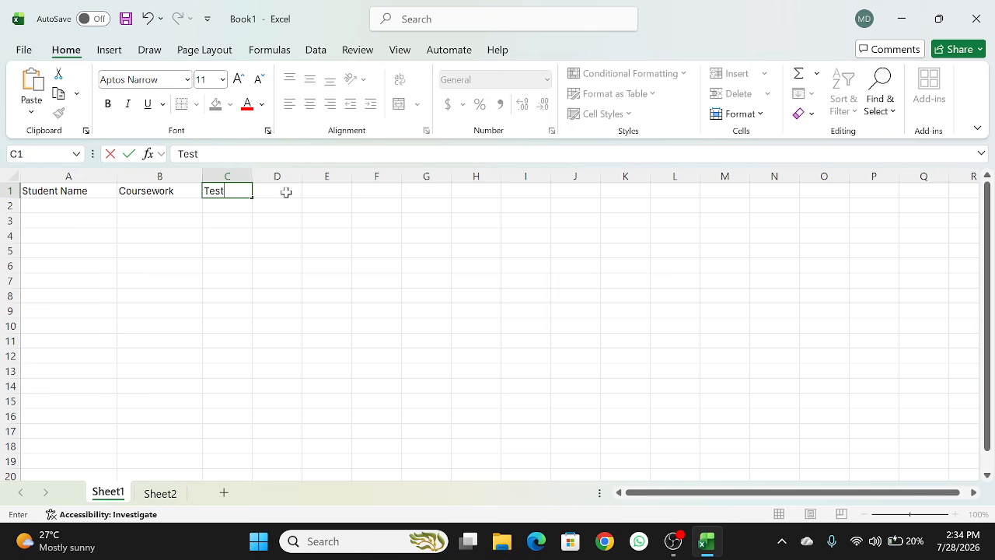
{"action": "left_click", "coordinate": [284, 191]}
{"action": "type", "text": "Exam"}
{"action": "type", "text": "ination"}
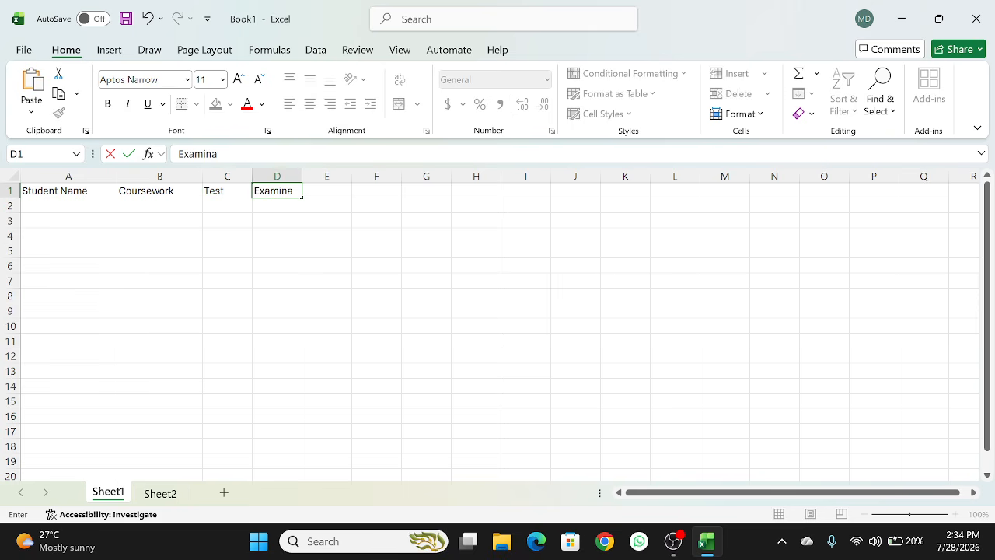
{"action": "left_click", "coordinate": [296, 175]}
{"action": "left_click_drag", "start_coordinate": [302, 176], "coordinate": [317, 178]}
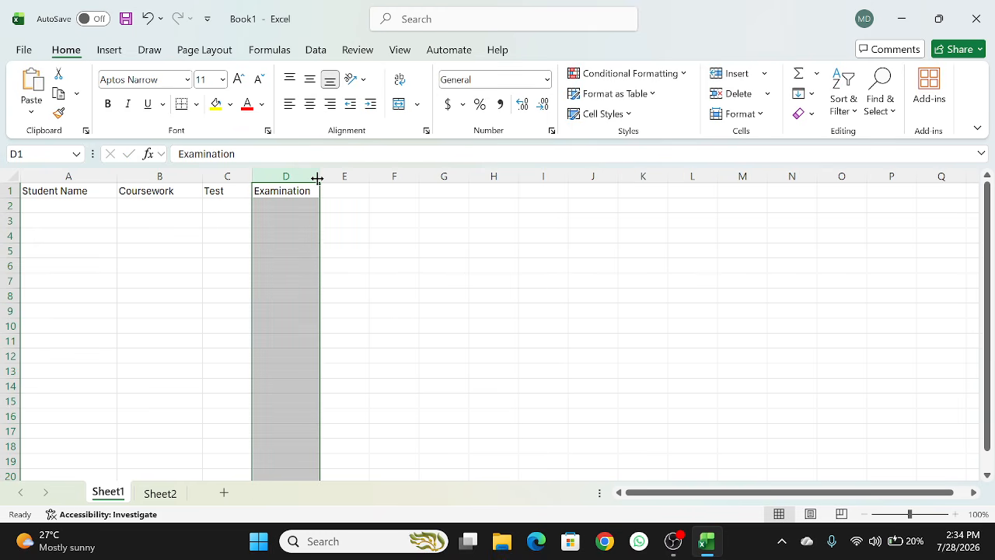
- Enter the headings "Total" in cell E1 and "Average" in cell F1
{"action": "left_click", "coordinate": [347, 191]}
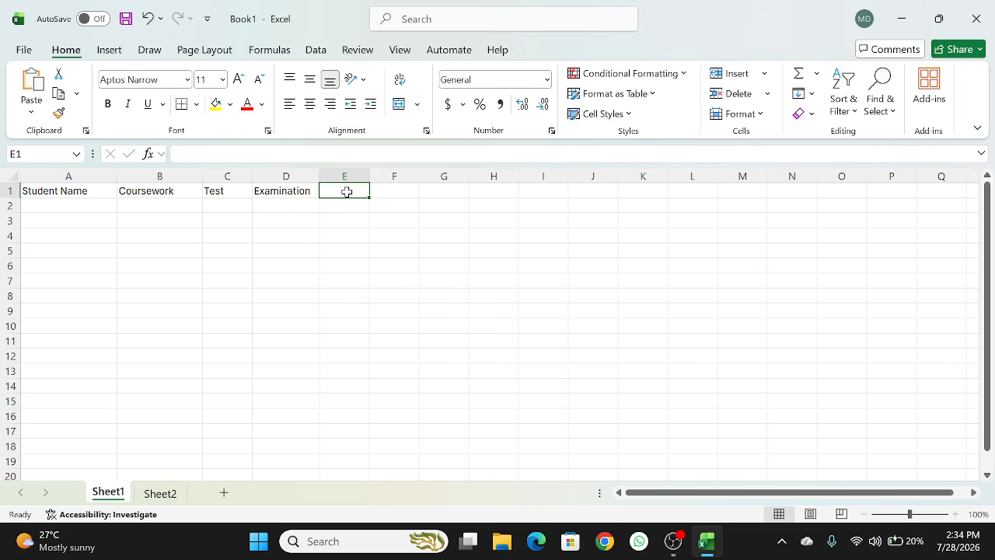
{"action": "type", "text": "Total"}
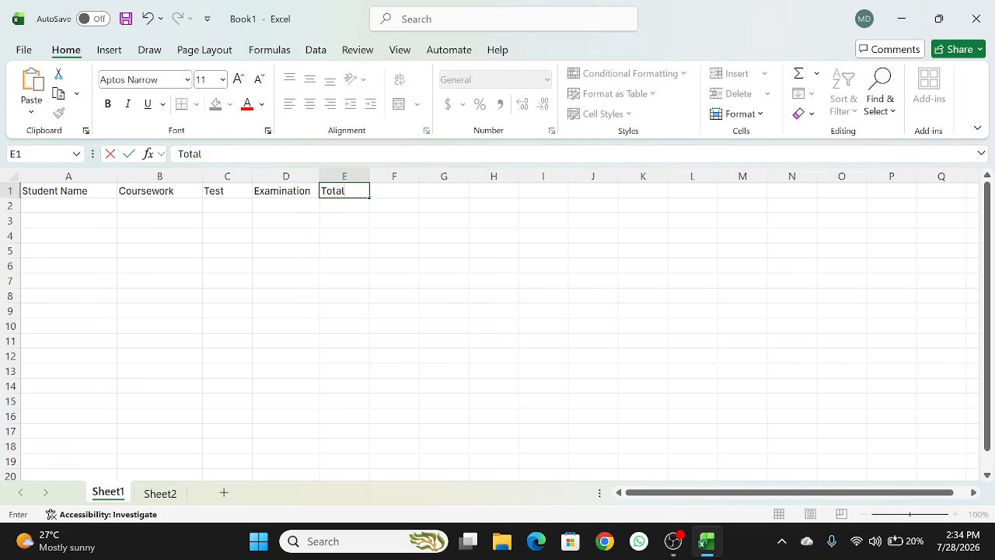
{"action": "left_click", "coordinate": [401, 189]}
{"action": "type", "text": "Average"}
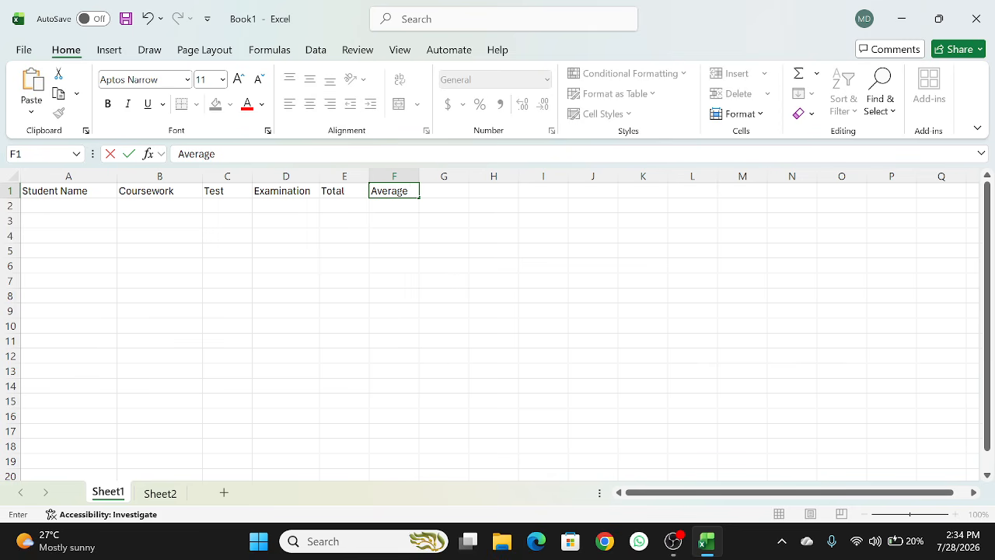
{"action": "left_click", "coordinate": [438, 203]}
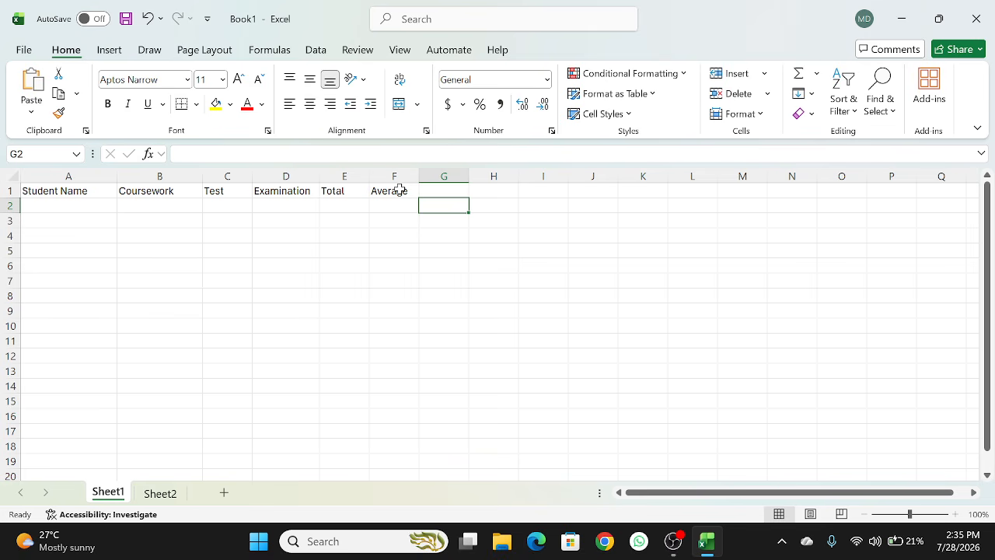
{"action": "key", "text": "Right"}
{"action": "key", "text": "Right"}
{"action": "key", "text": "Right"}
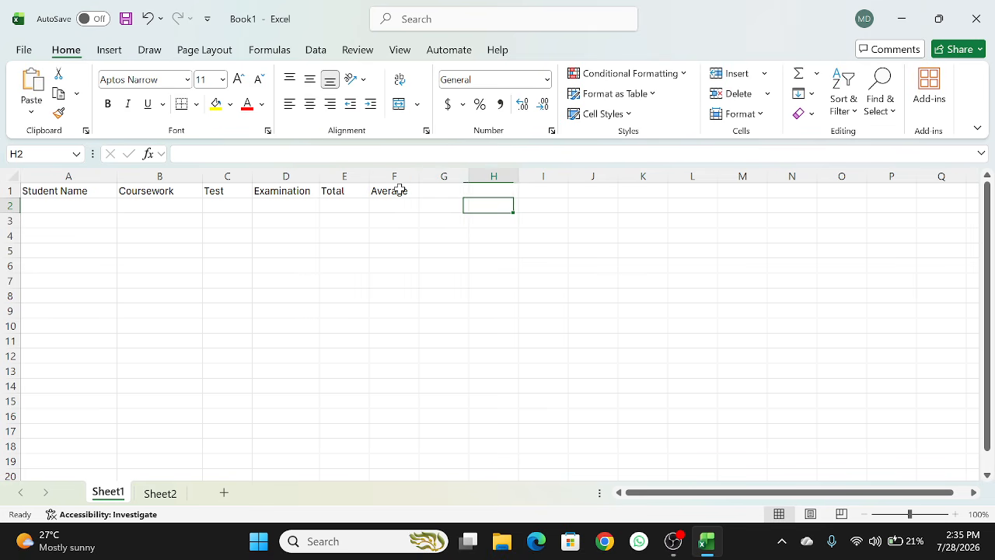
{"action": "key", "text": "Right"}
{"action": "key", "text": "Right"}
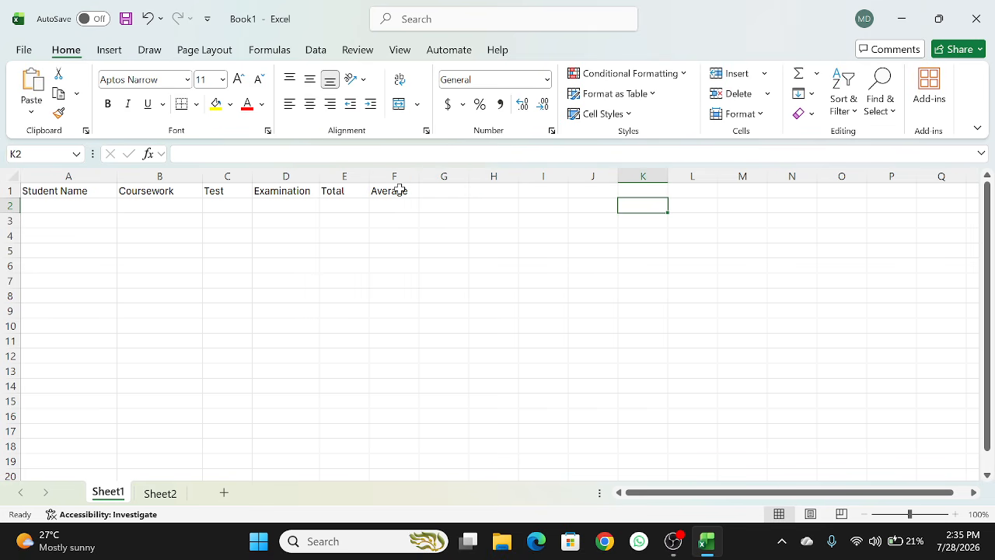
- Fill row 2 with the first student's name, coursework mark 20, test mark 45 and examination mark 70
{"action": "left_click", "coordinate": [39, 203]}
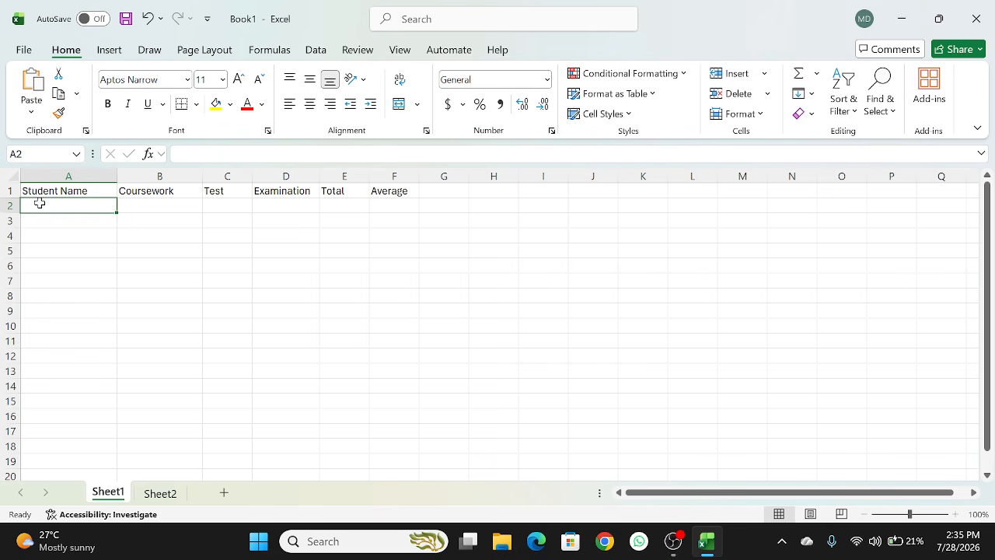
{"action": "left_click", "coordinate": [131, 201]}
{"action": "double_click", "coordinate": [85, 203]}
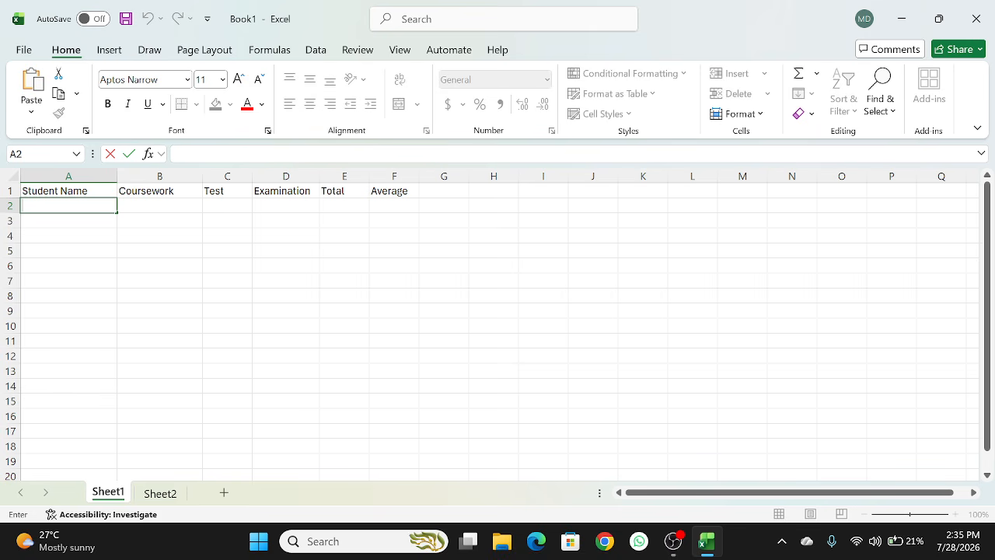
{"action": "type", "text": "Mildred"}
{"action": "key", "text": "Tab"}
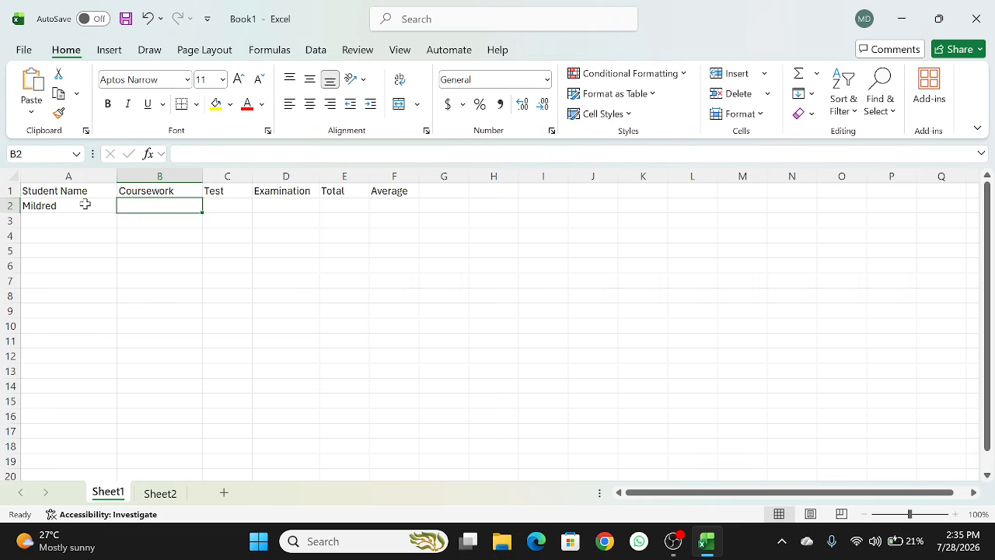
{"action": "type", "text": "20"}
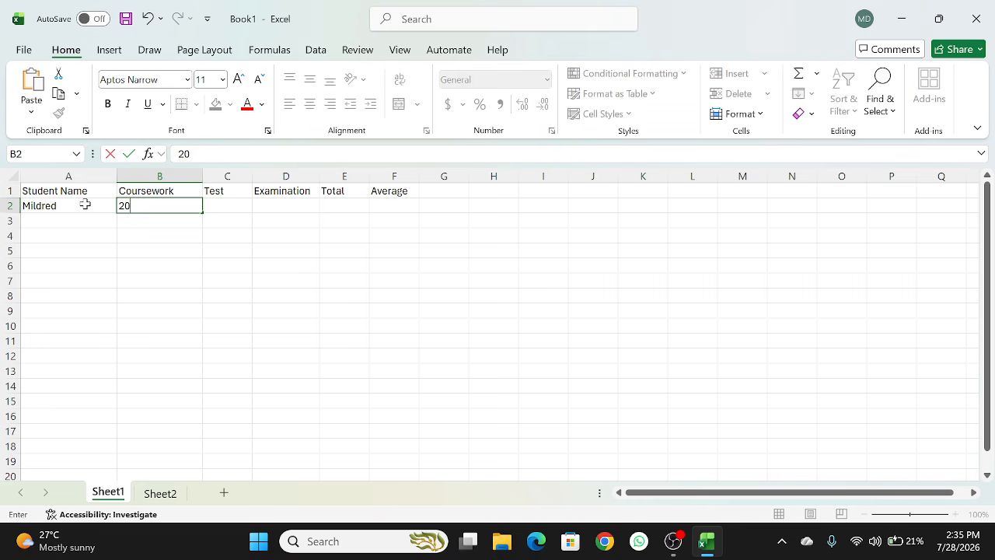
{"action": "key", "text": "Tab"}
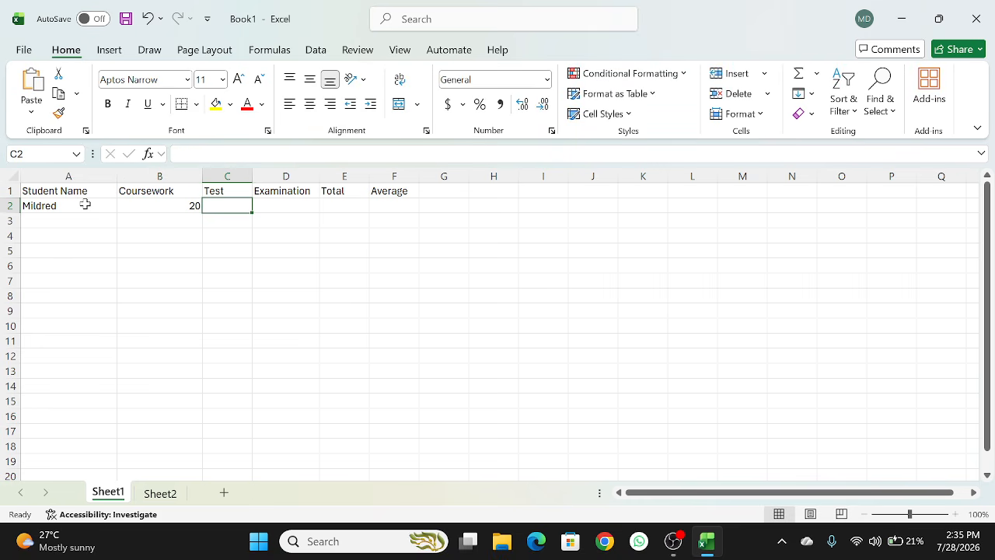
{"action": "type", "text": "45"}
{"action": "key", "text": "Tab"}
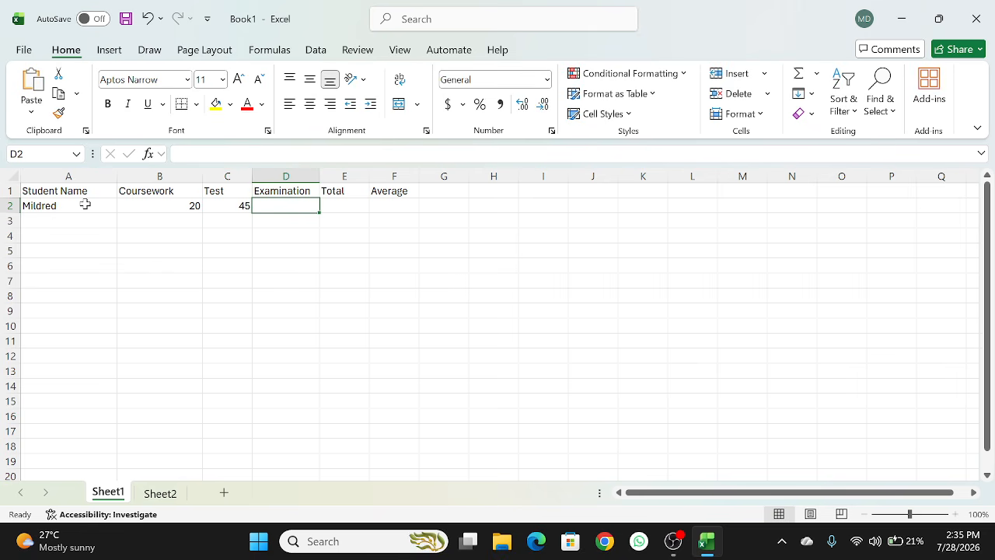
{"action": "type", "text": "70"}
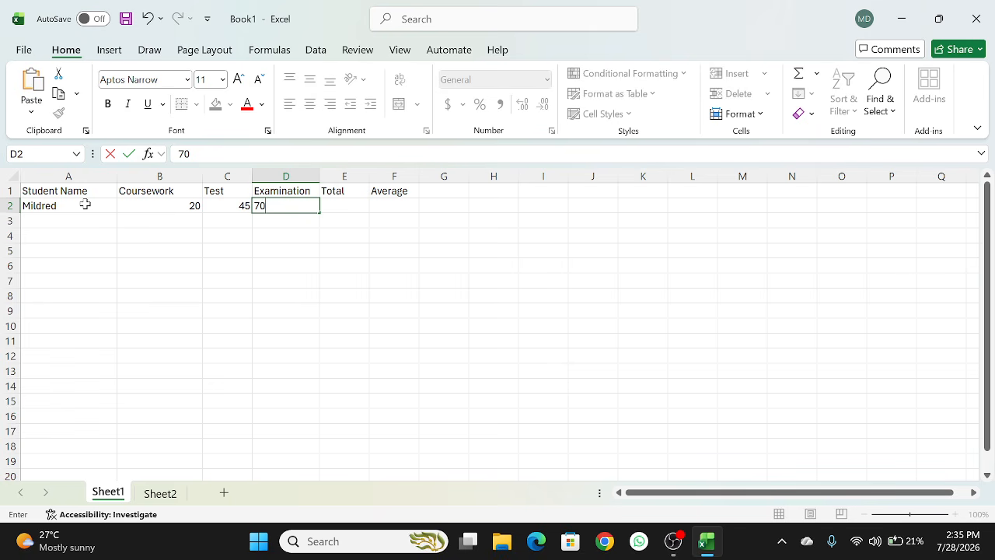
- Fill row 3 with the second student's name, coursework mark 25, test mark 50 and examination mark 90
{"action": "left_click", "coordinate": [67, 220]}
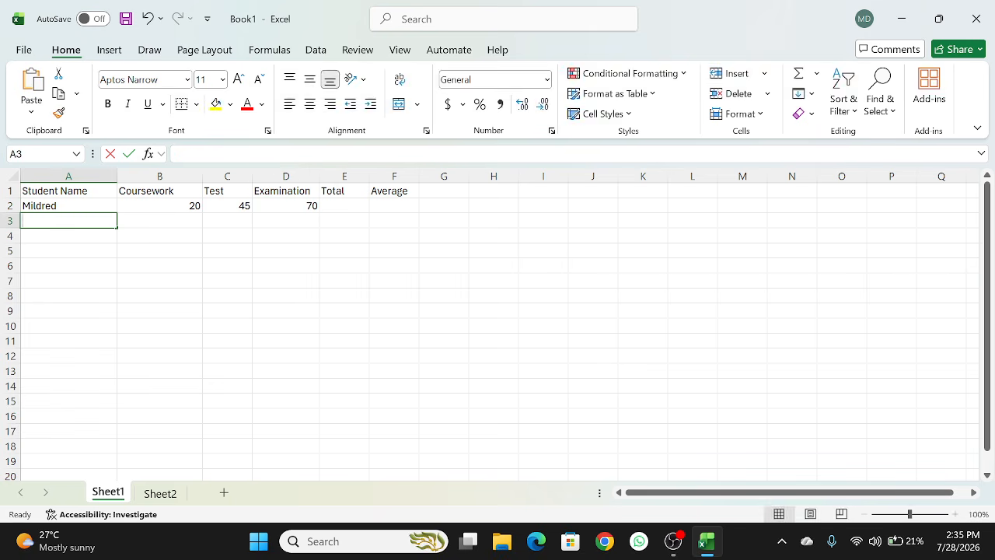
{"action": "type", "text": "Mercy"}
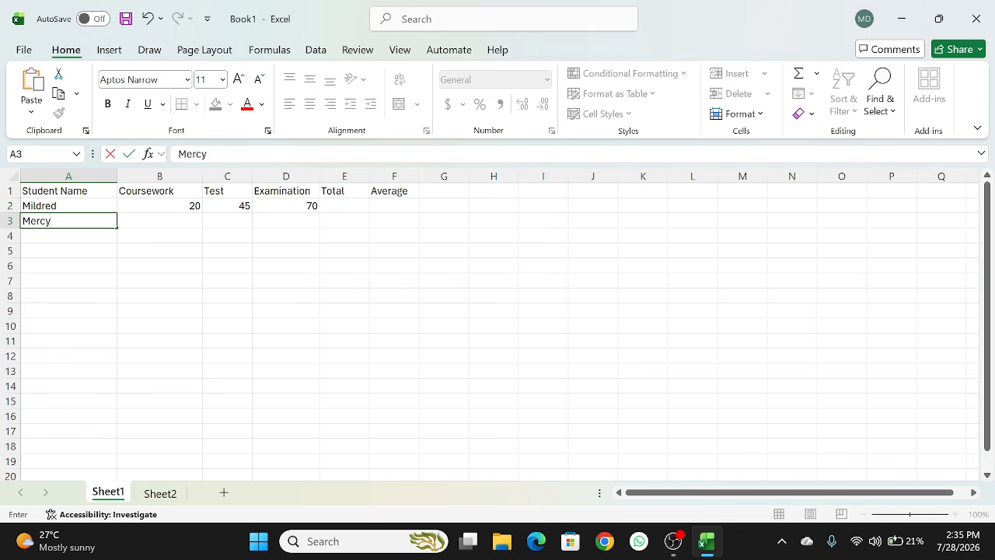
{"action": "key", "text": "Tab"}
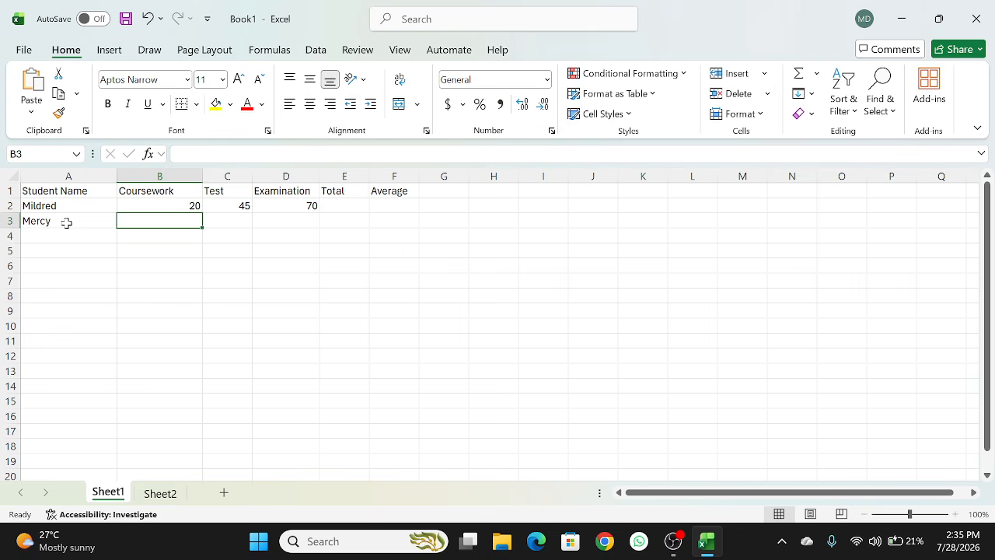
{"action": "type", "text": "25"}
{"action": "key", "text": "Tab"}
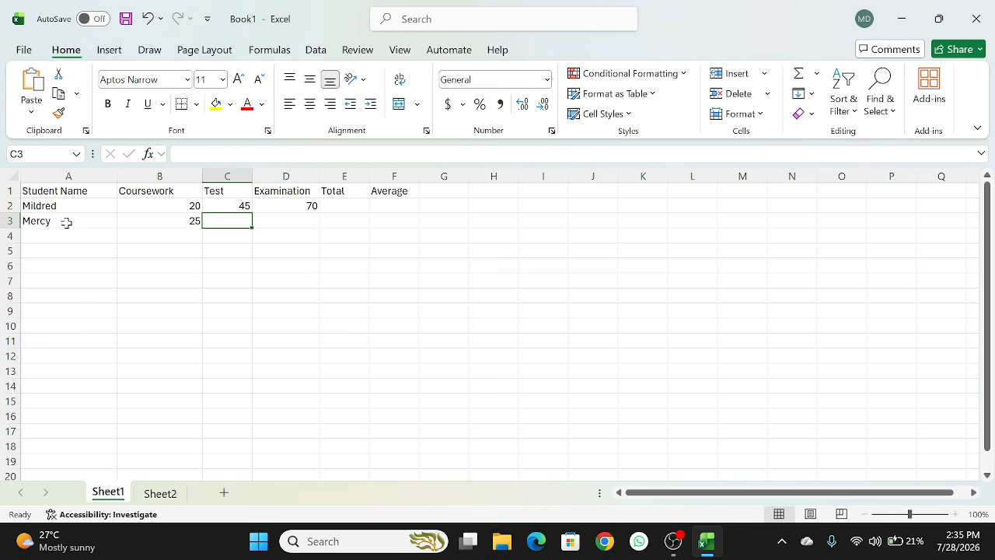
{"action": "type", "text": "50"}
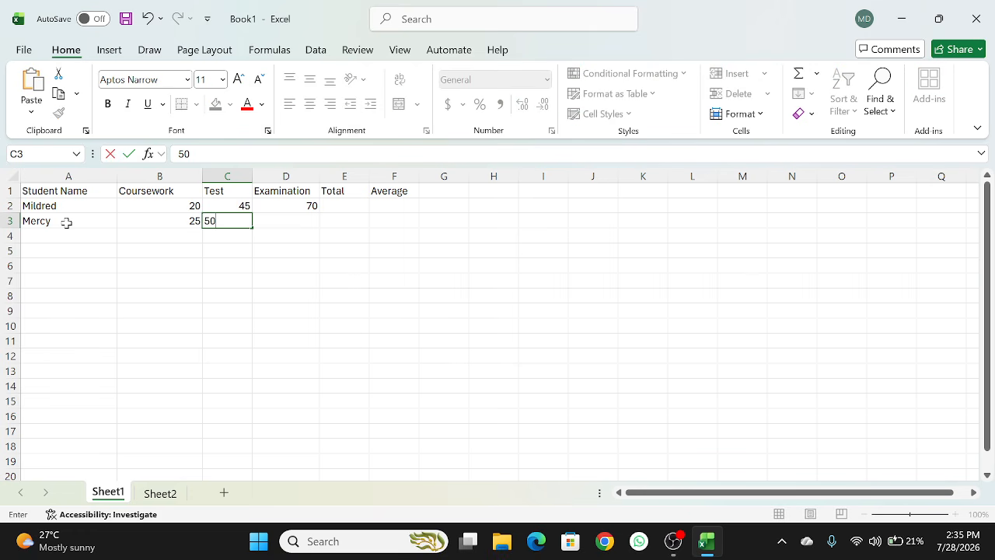
{"action": "key", "text": "Tab"}
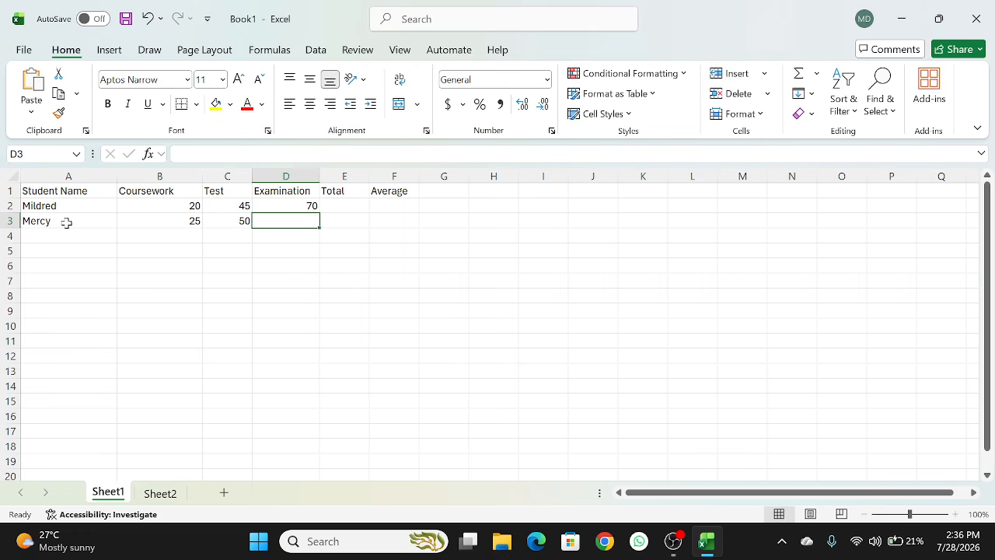
{"action": "type", "text": "90"}
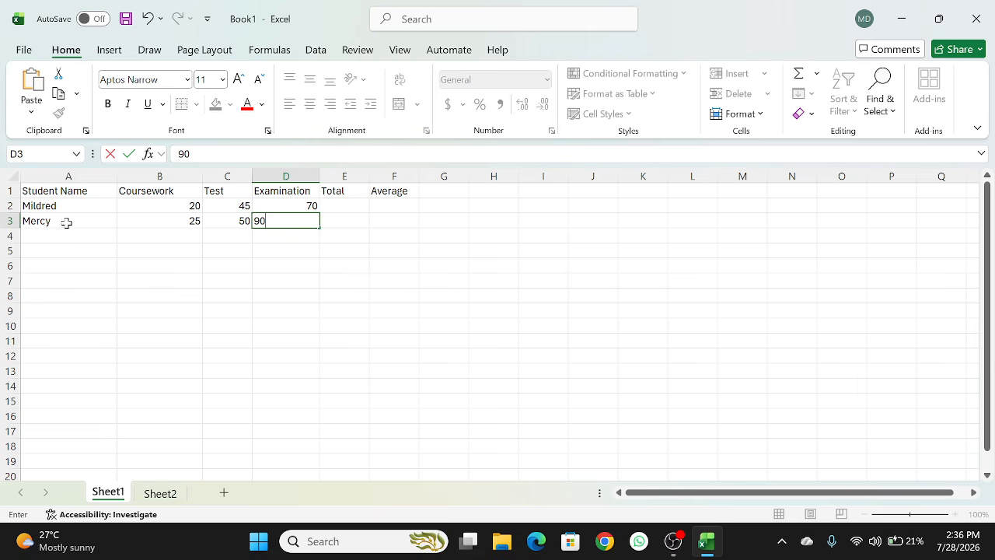
- Fill row 4 with the third student's name, coursework mark 40, test mark 58 and examination mark 67
{"action": "left_click", "coordinate": [44, 238]}
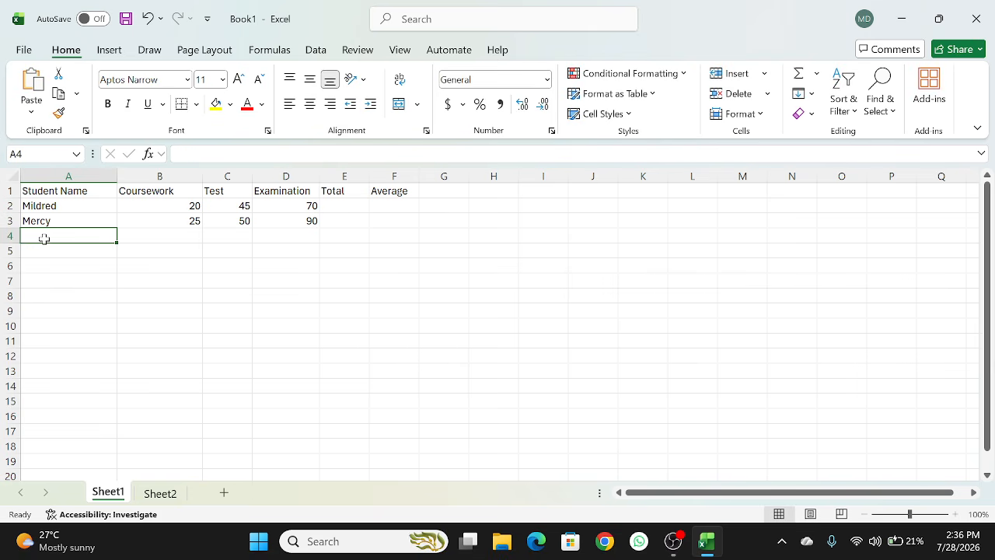
{"action": "type", "text": "Pati"}
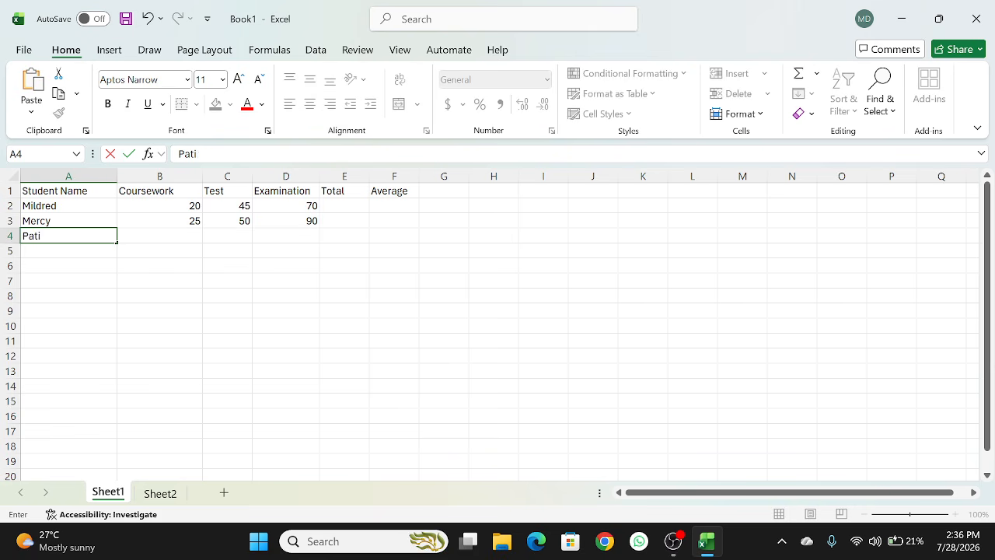
{"action": "type", "text": "ence"}
{"action": "key", "text": "Tab"}
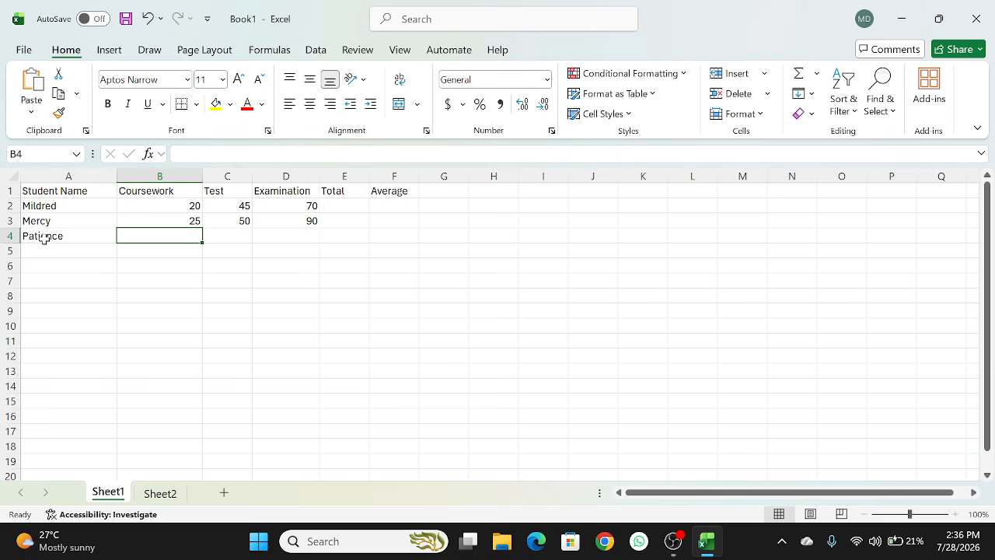
{"action": "type", "text": "40"}
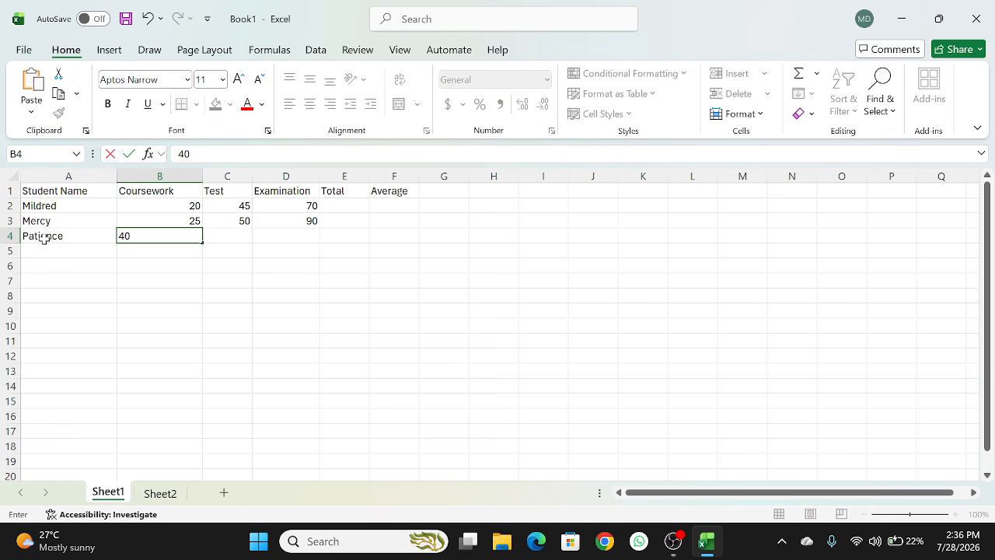
{"action": "key", "text": "Tab"}
{"action": "type", "text": "58"}
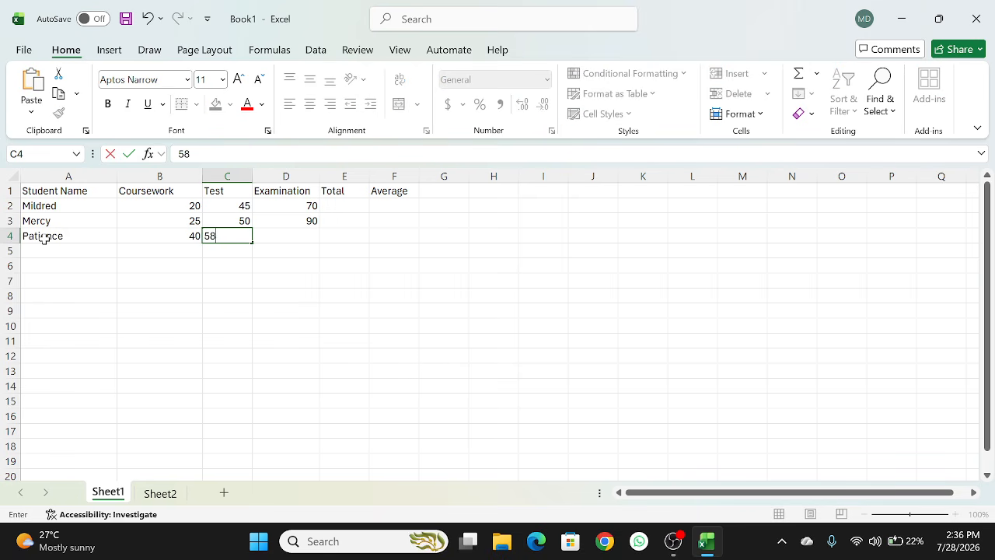
{"action": "key", "text": "Tab"}
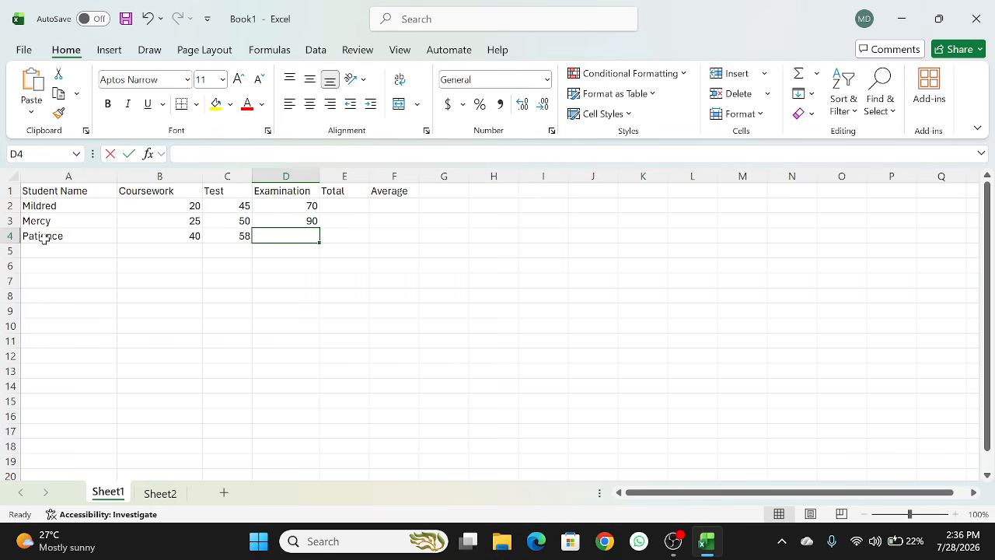
{"action": "type", "text": "67"}
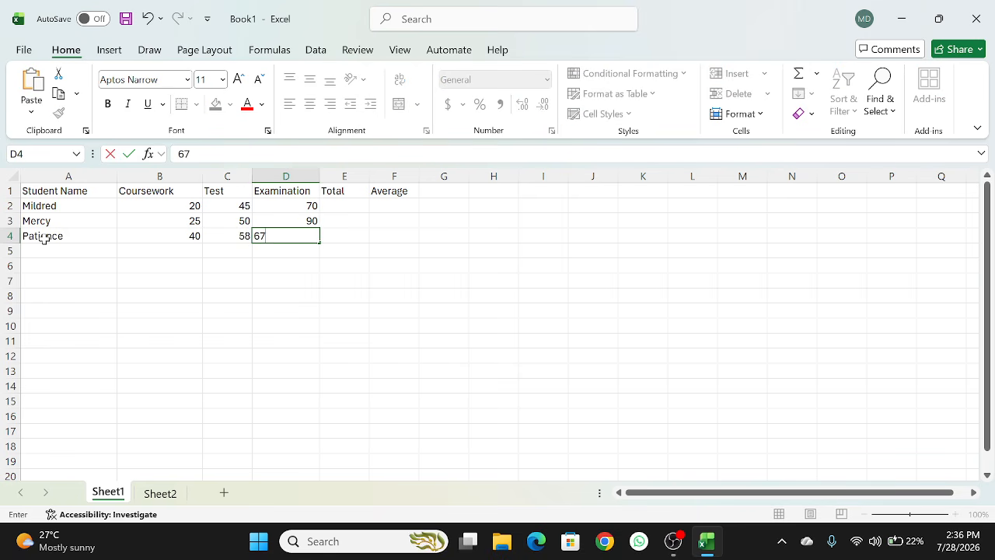
{"action": "left_click", "coordinate": [309, 267]}
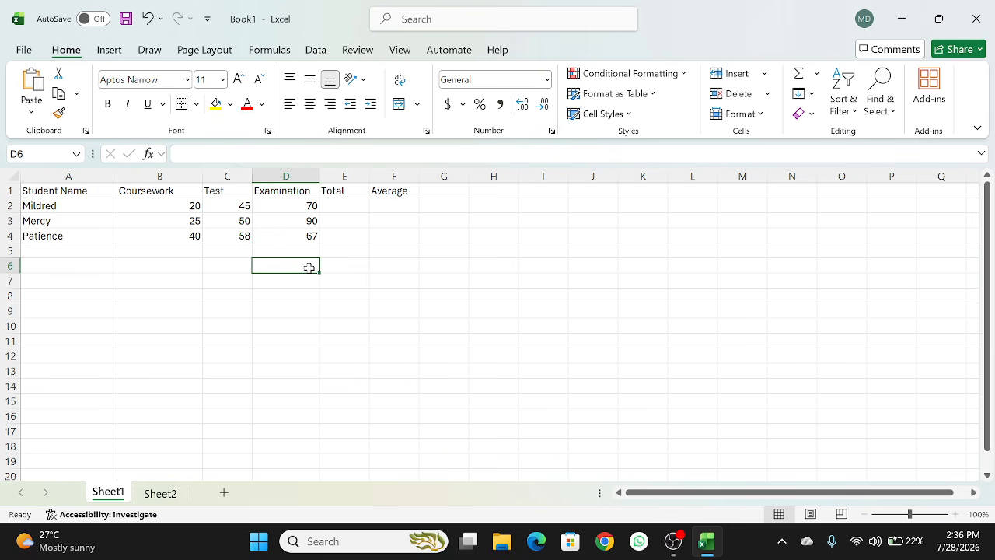
{"action": "key", "text": "Down"}
{"action": "key", "text": "Down"}
{"action": "key", "text": "Down"}
{"action": "key", "text": "Down"}
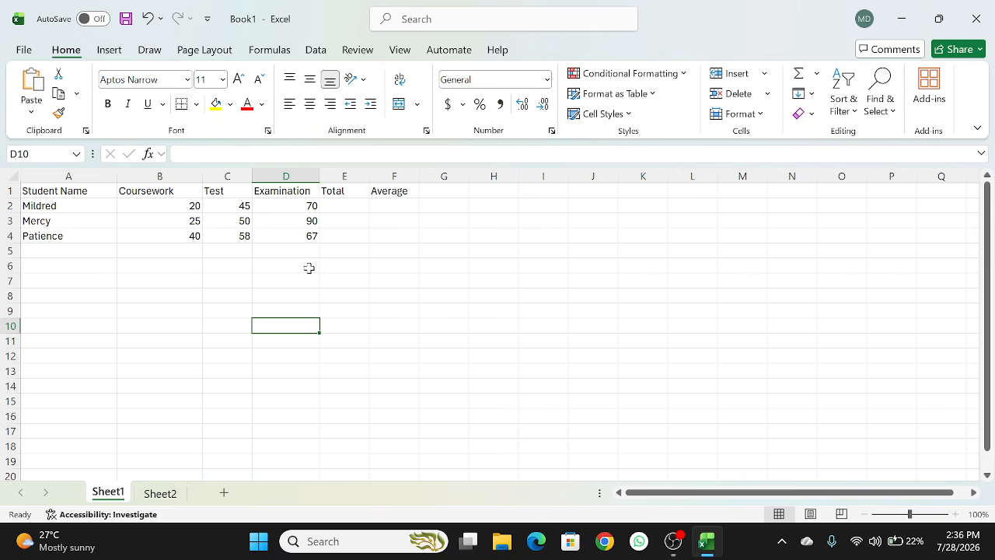
{"action": "key", "text": "Right"}
{"action": "key", "text": "Right"}
{"action": "key", "text": "Right"}
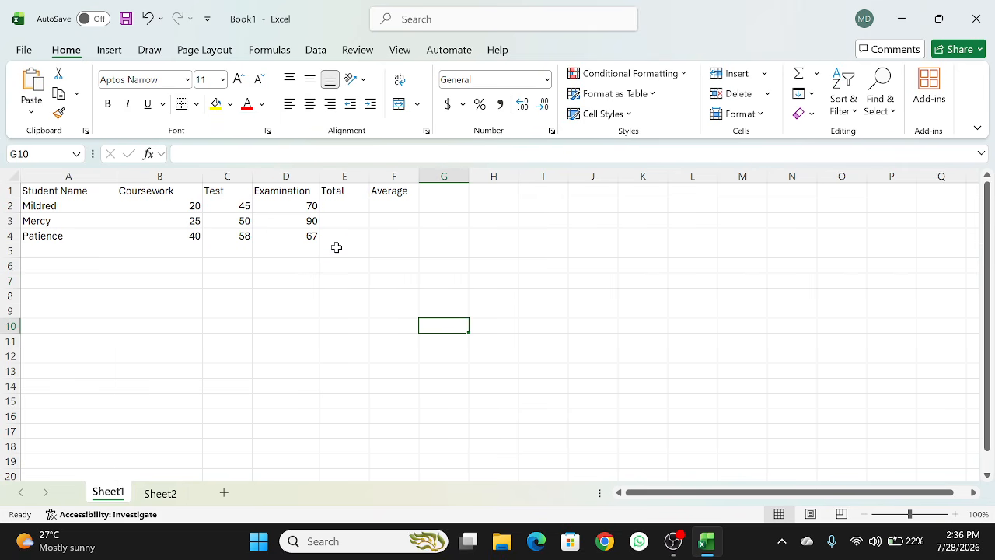
{"action": "left_click", "coordinate": [335, 247]}
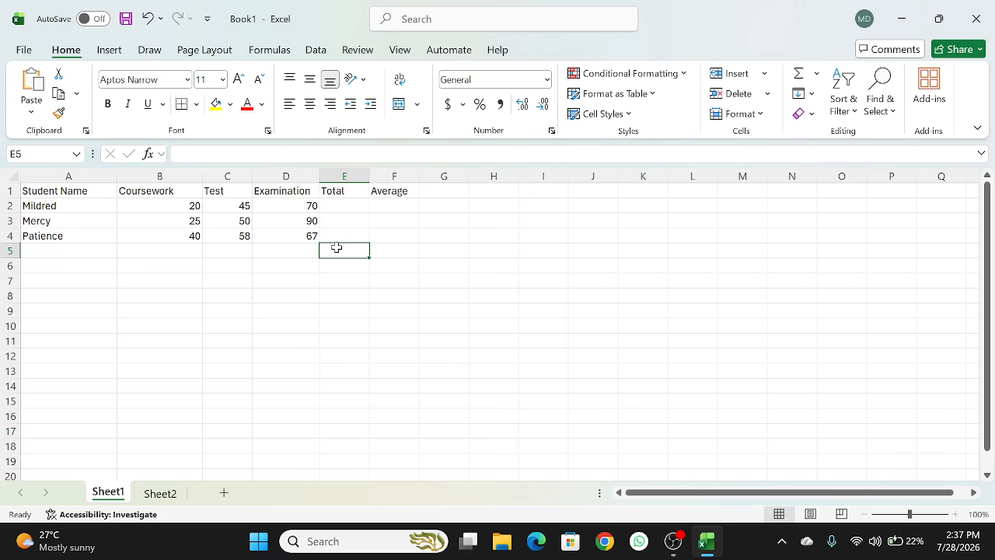
- Make the headings "Student Name", "Coursework", "Test" and "Examination" in cells A1 to D1 bold
{"action": "left_click", "coordinate": [77, 191]}
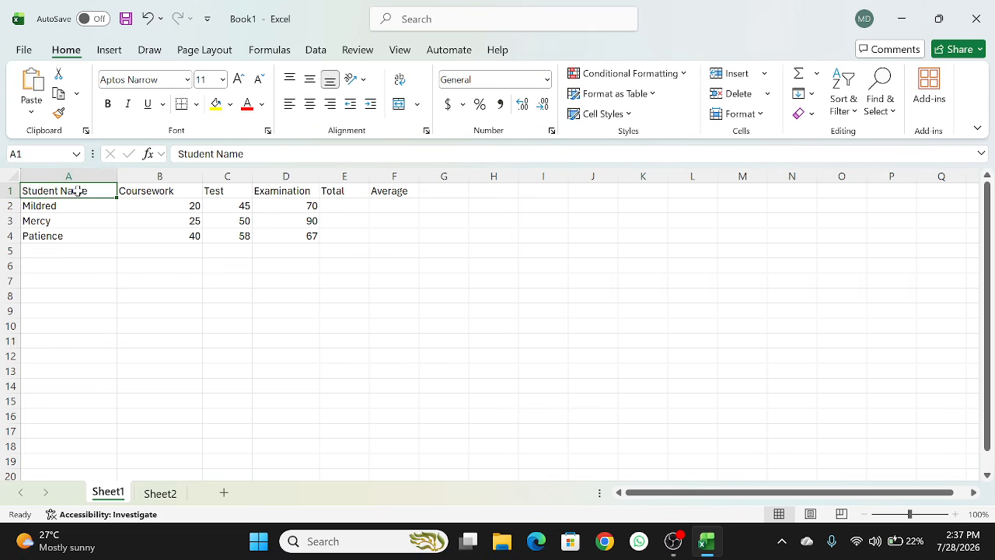
{"action": "left_click", "coordinate": [109, 107]}
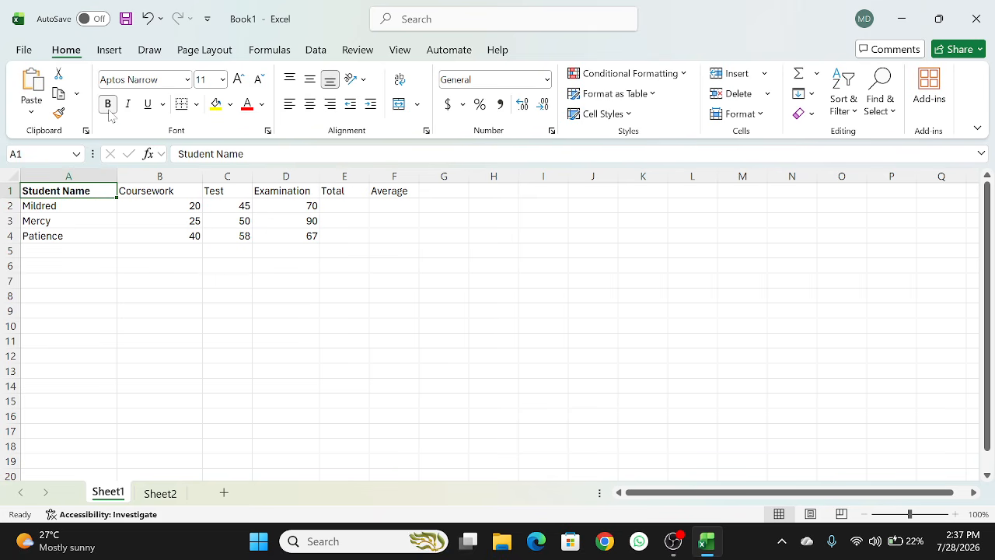
{"action": "left_click", "coordinate": [175, 193]}
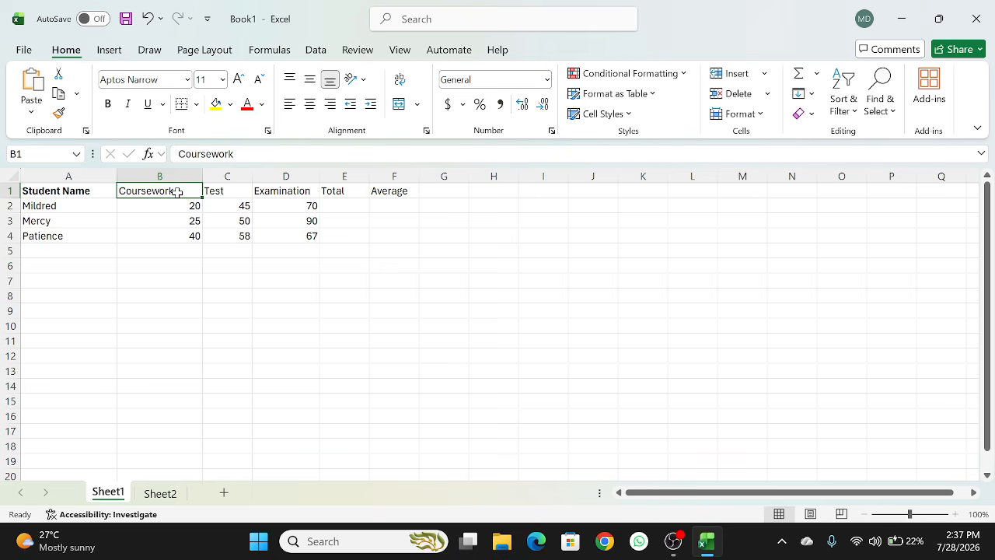
{"action": "left_click", "coordinate": [108, 104]}
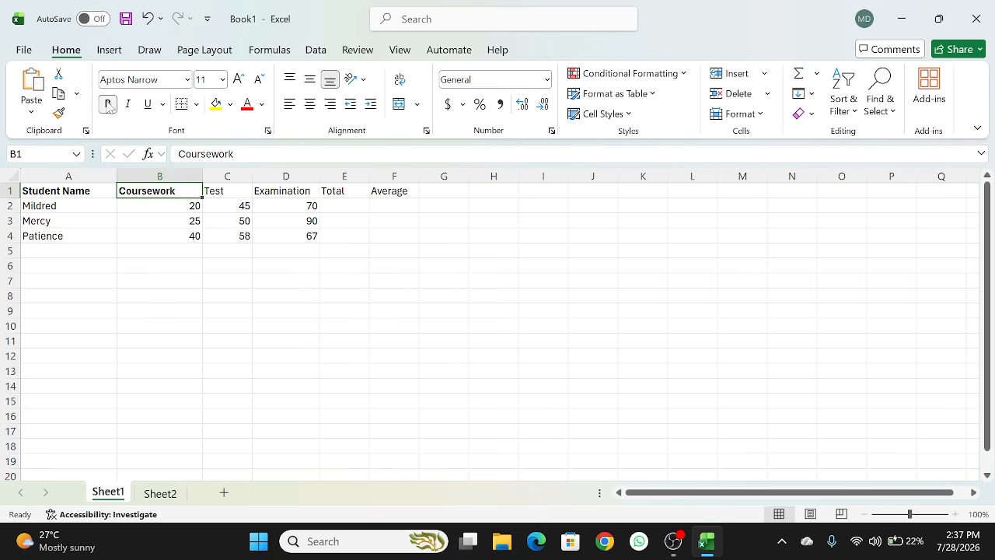
{"action": "left_click", "coordinate": [237, 190]}
{"action": "left_click", "coordinate": [108, 104]}
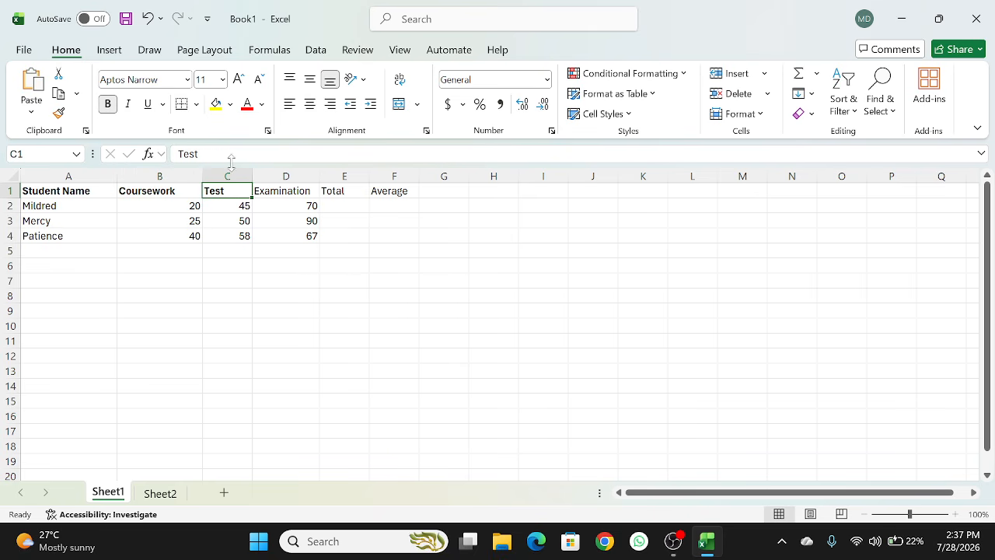
{"action": "left_click", "coordinate": [276, 190]}
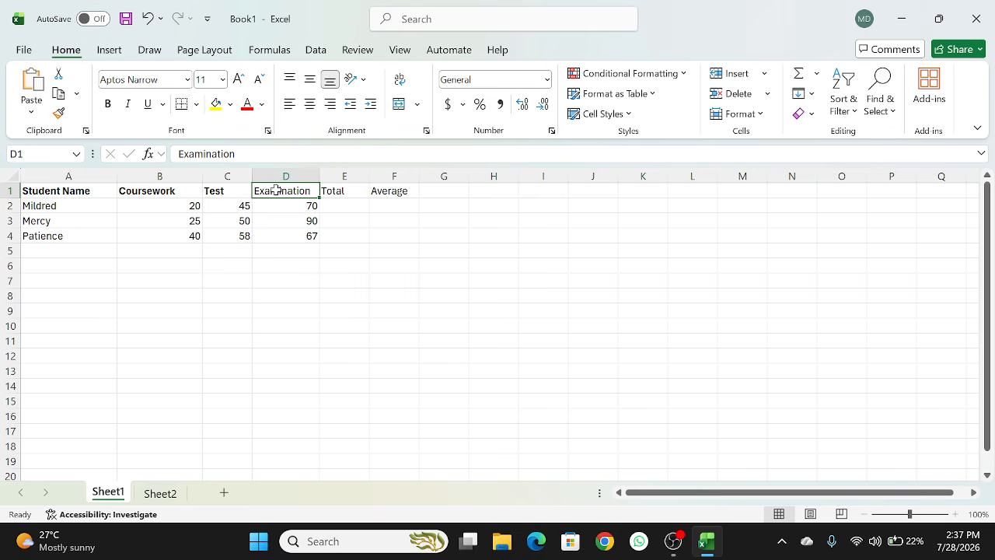
{"action": "left_click", "coordinate": [107, 104]}
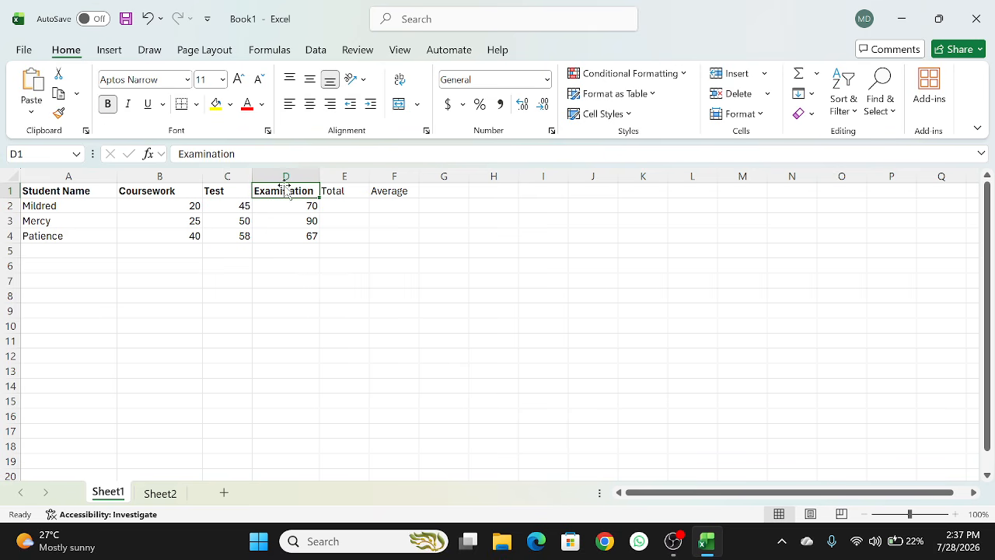
- Format the "Total" heading in cell E1 with red font colour and bold
{"action": "left_click", "coordinate": [335, 193]}
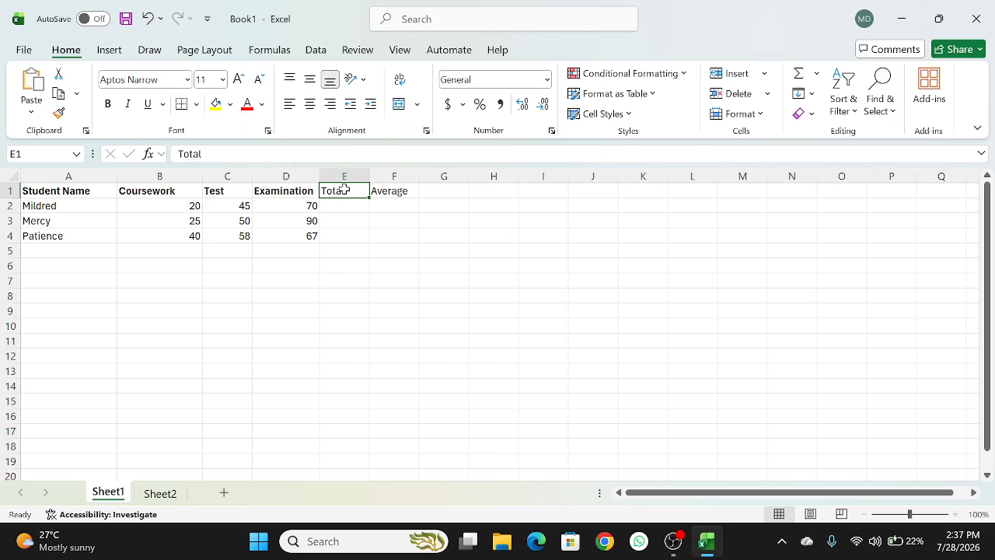
{"action": "left_click", "coordinate": [247, 104]}
{"action": "left_click", "coordinate": [108, 104]}
{"action": "left_click", "coordinate": [347, 267]}
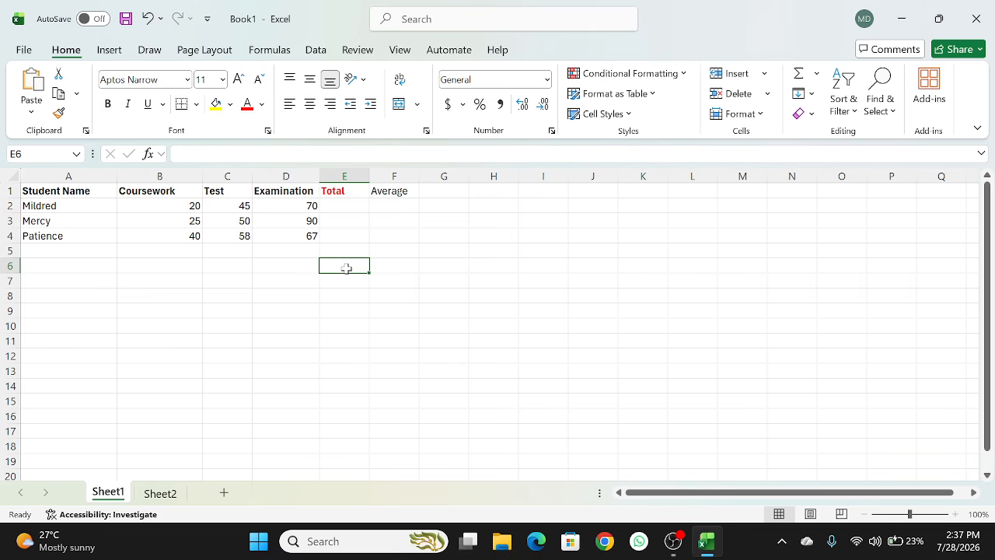
- Enter the trial heading "maximum" in cell G1 and delete it
{"action": "double_click", "coordinate": [444, 192]}
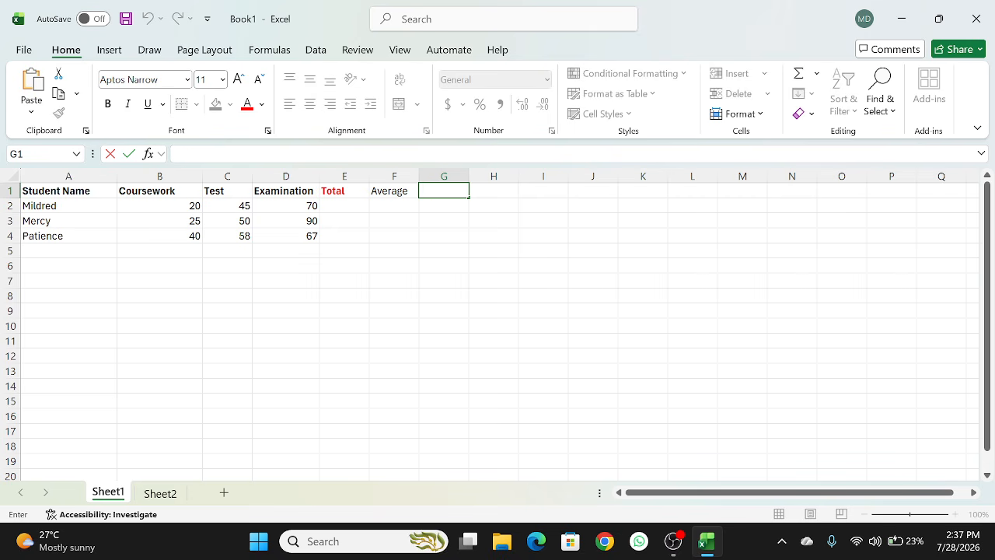
{"action": "type", "text": "maximum"}
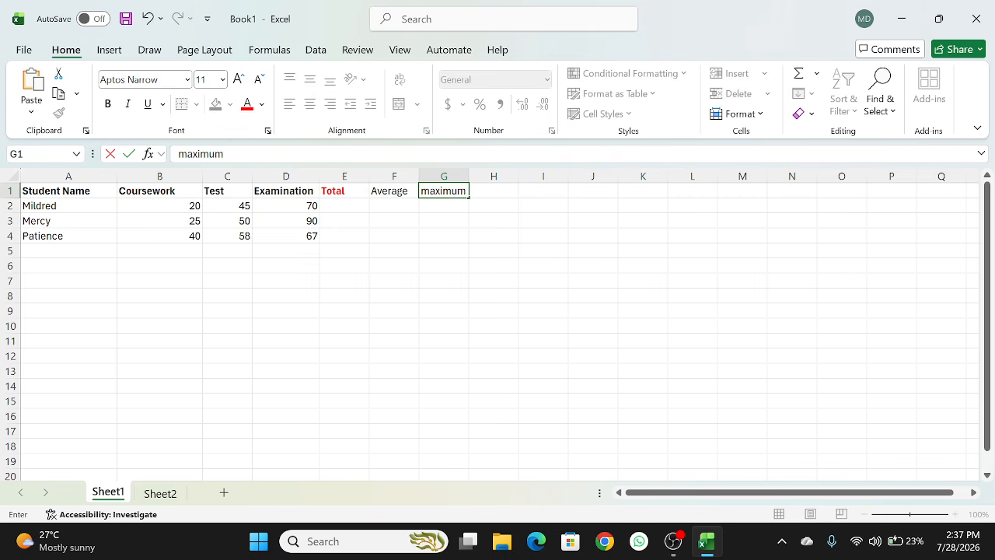
{"action": "left_click", "coordinate": [486, 219]}
{"action": "left_click", "coordinate": [444, 192]}
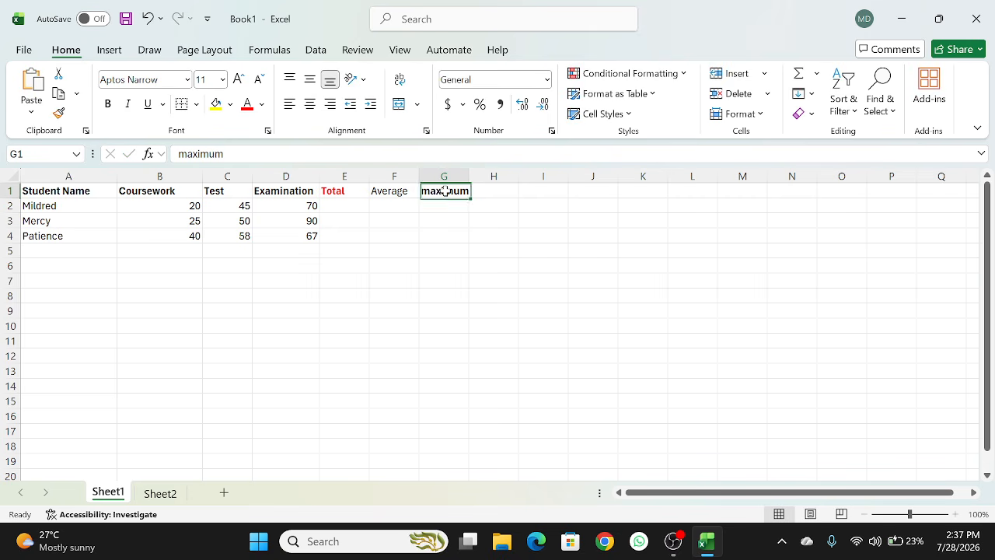
{"action": "key", "text": "Delete"}
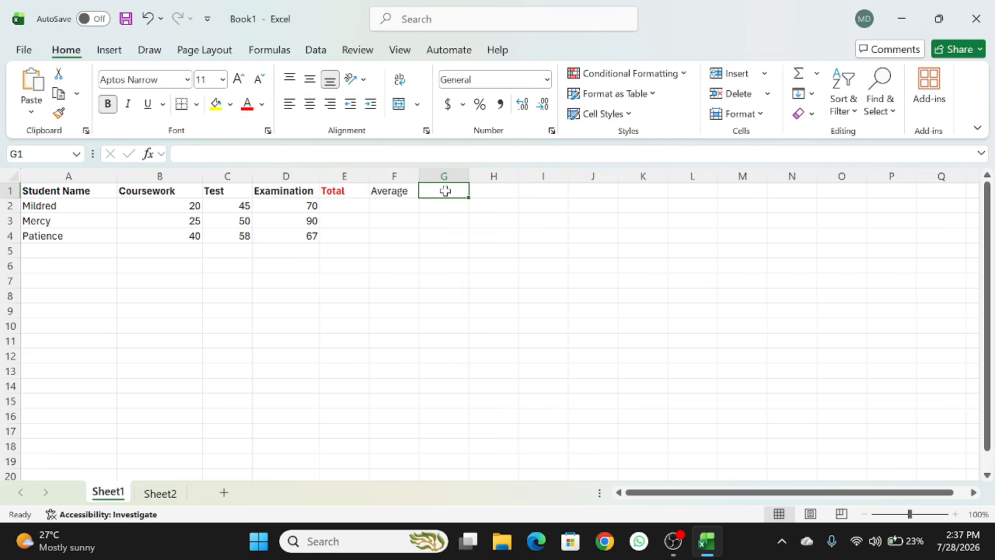
- Try narrower and wider widths for column A, leaving it just wide enough for the "Student Name" heading
{"action": "left_click_drag", "start_coordinate": [116, 176], "coordinate": [80, 177]}
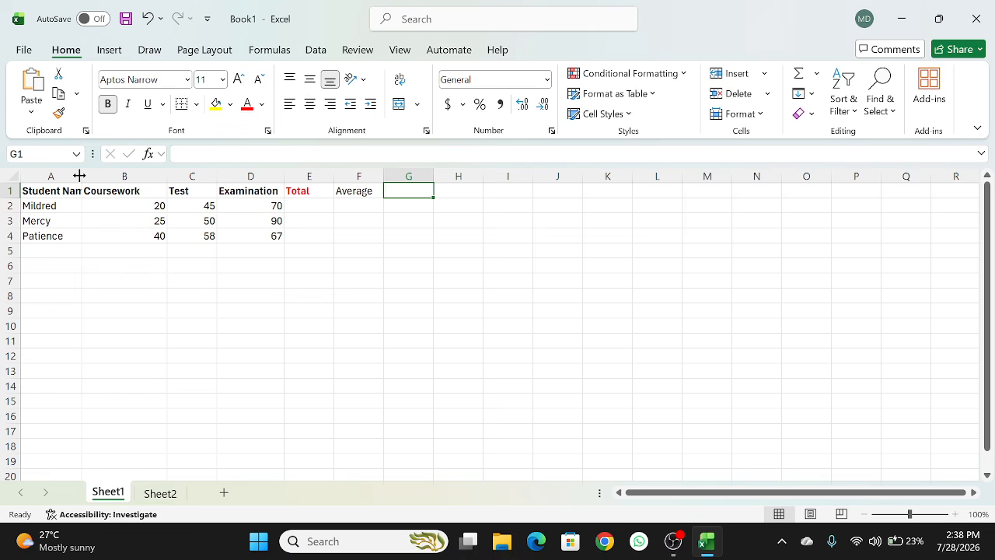
{"action": "left_click_drag", "start_coordinate": [79, 175], "coordinate": [147, 185]}
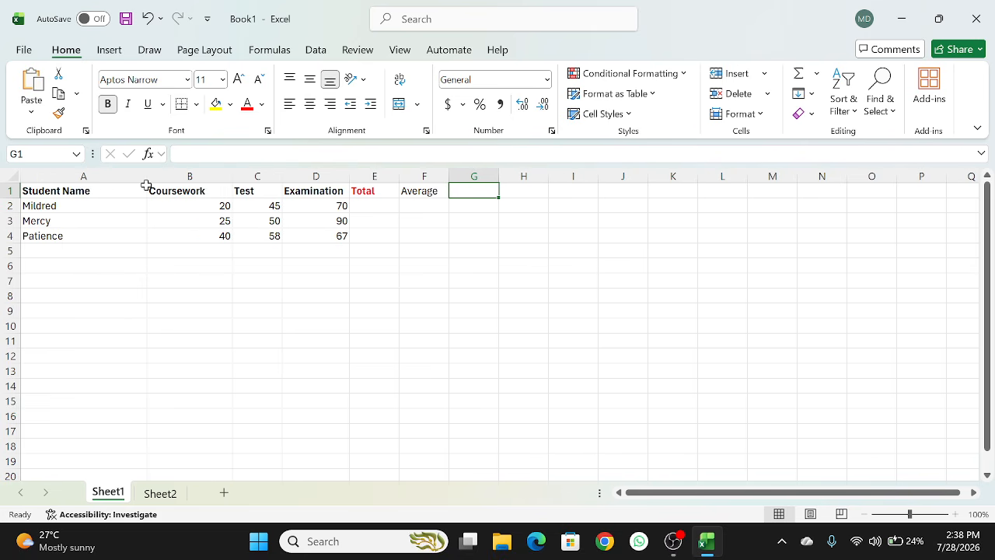
{"action": "left_click_drag", "start_coordinate": [147, 179], "coordinate": [121, 179]}
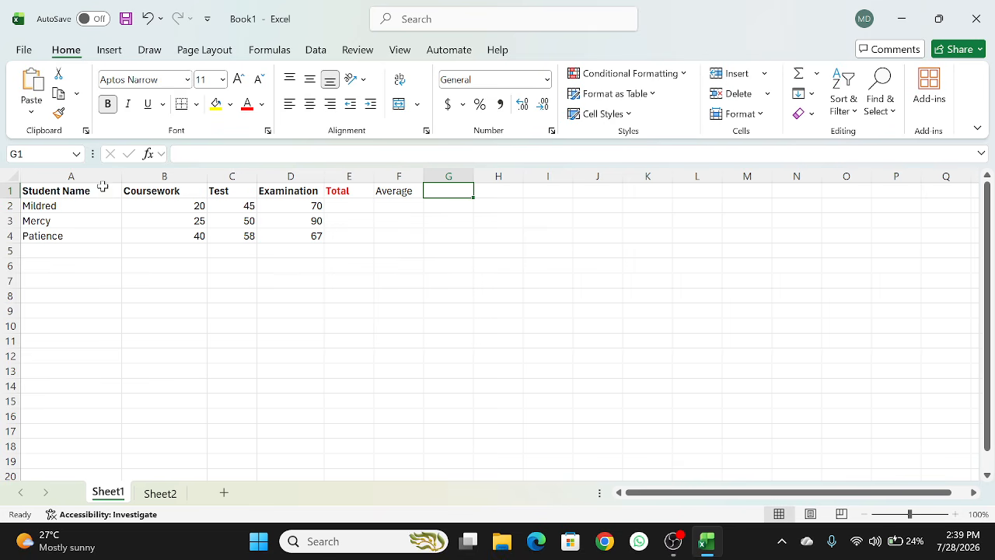
- Select the heading cells A1 to F1 and make all of them bold
{"action": "left_click", "coordinate": [85, 191]}
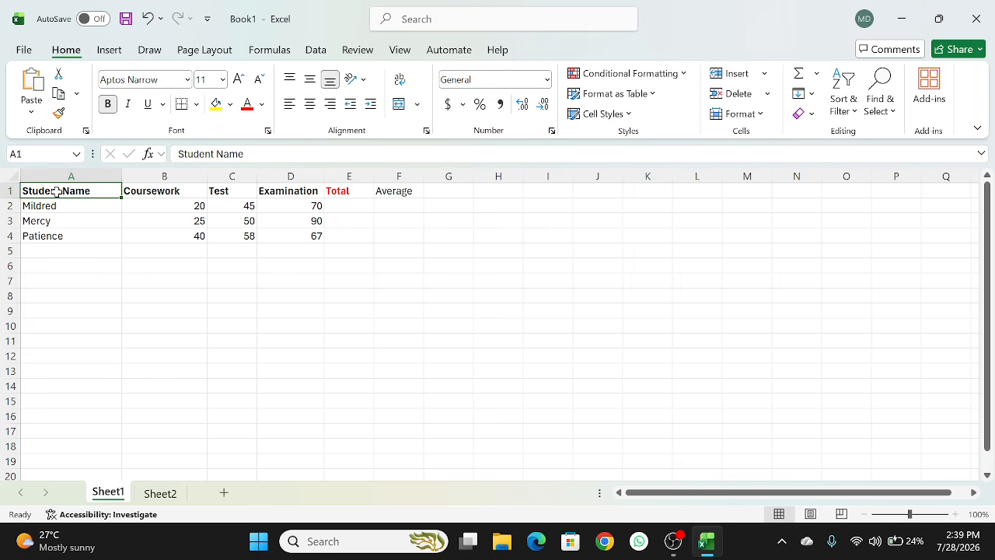
{"action": "left_click", "coordinate": [9, 191]}
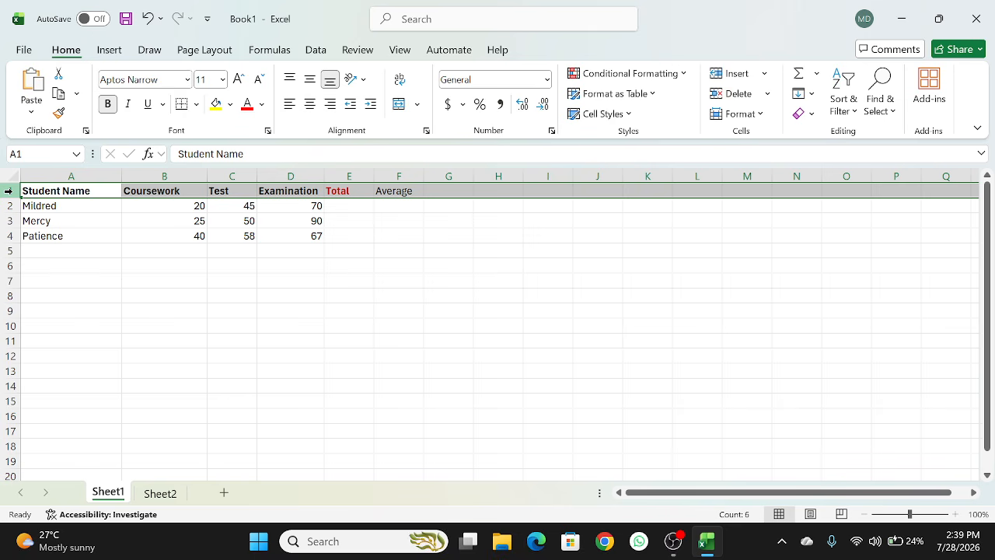
{"action": "left_click", "coordinate": [56, 191]}
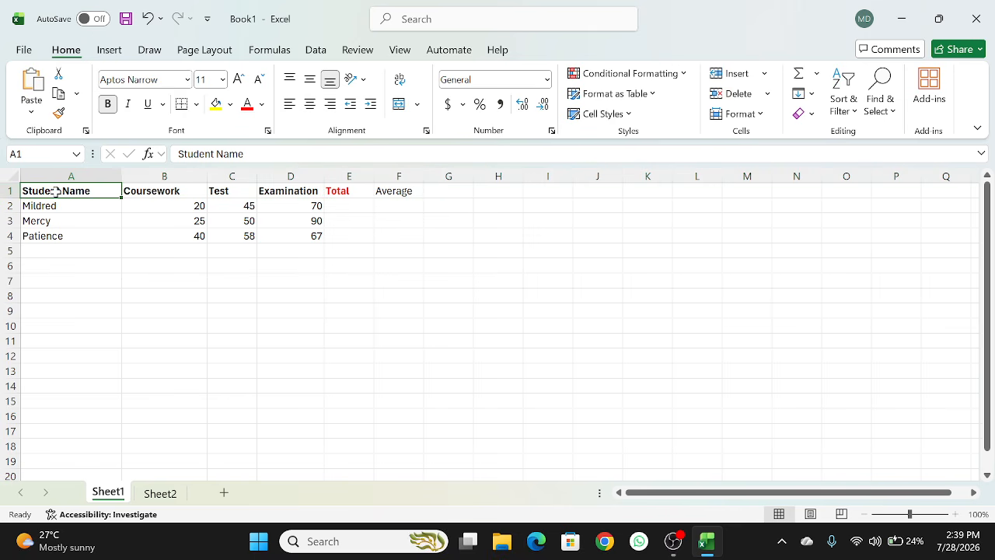
{"action": "key", "text": "shift+Right"}
{"action": "key", "text": "shift+Right"}
{"action": "key", "text": "shift+Right"}
{"action": "key", "text": "shift+Right"}
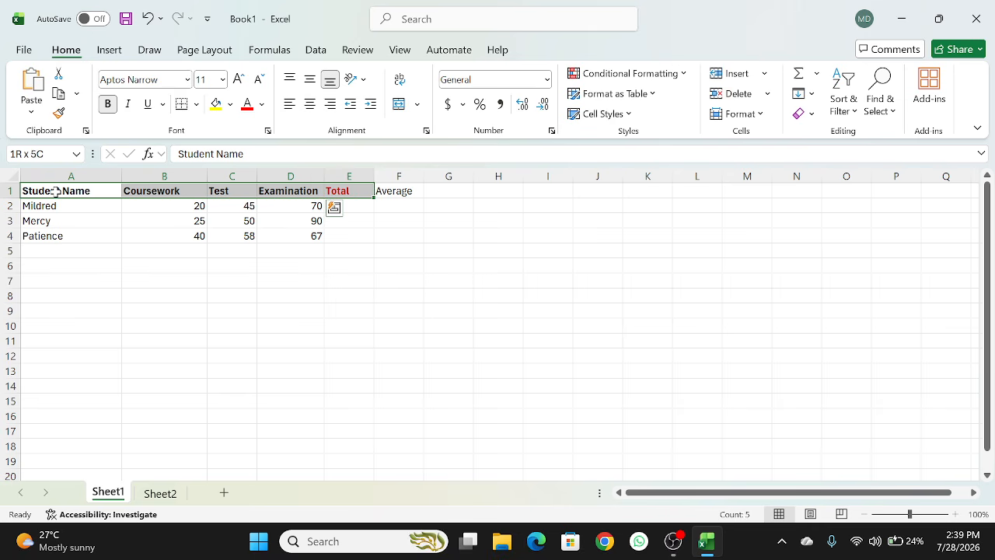
{"action": "key", "text": "shift+Right"}
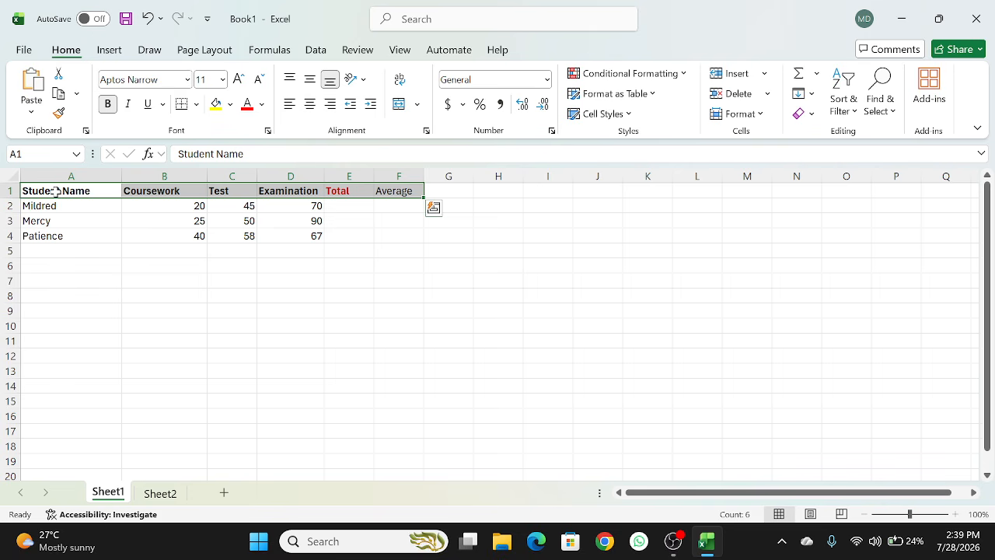
{"action": "left_click", "coordinate": [108, 104]}
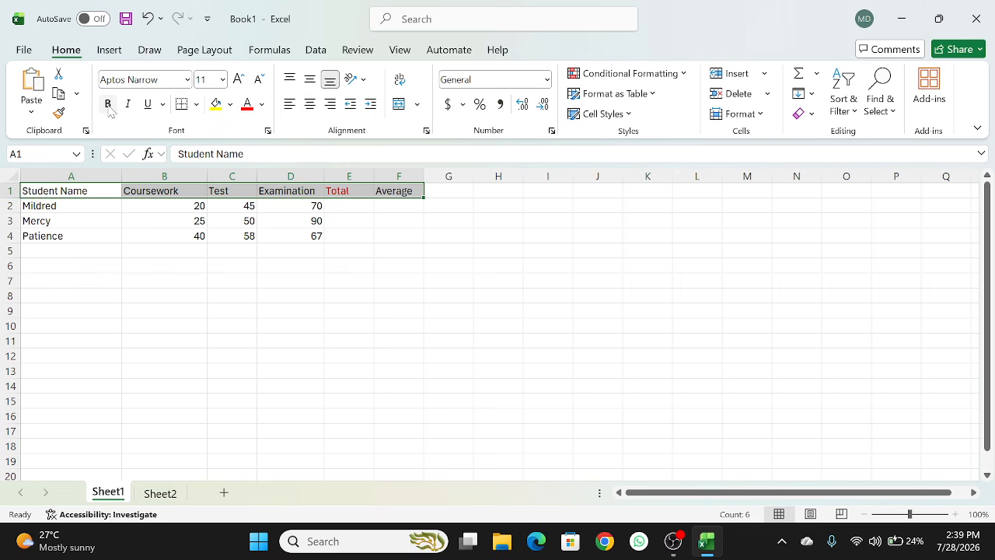
{"action": "left_click", "coordinate": [108, 104]}
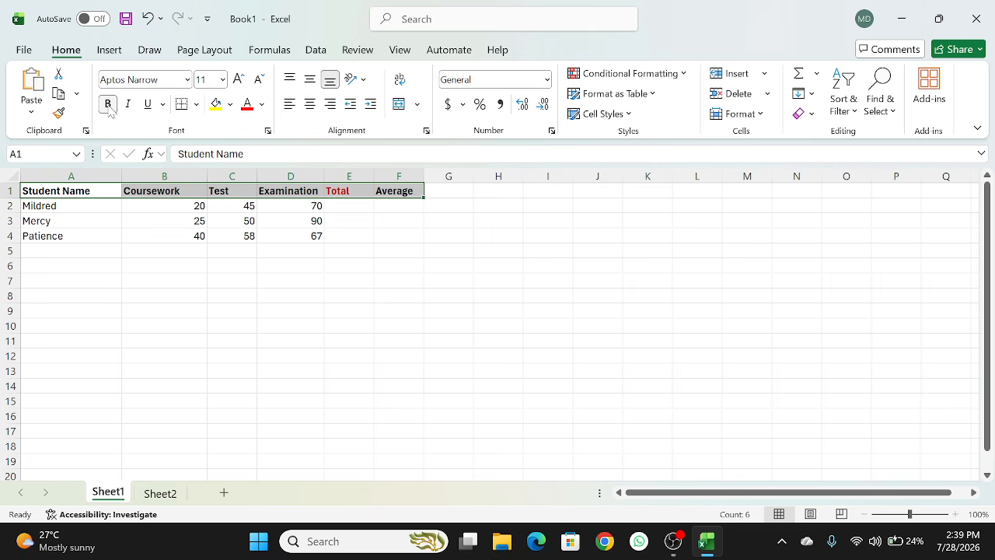
- Format the headings in A1 to F1 as italic, underlined and centred, with all borders
{"action": "left_click", "coordinate": [128, 105]}
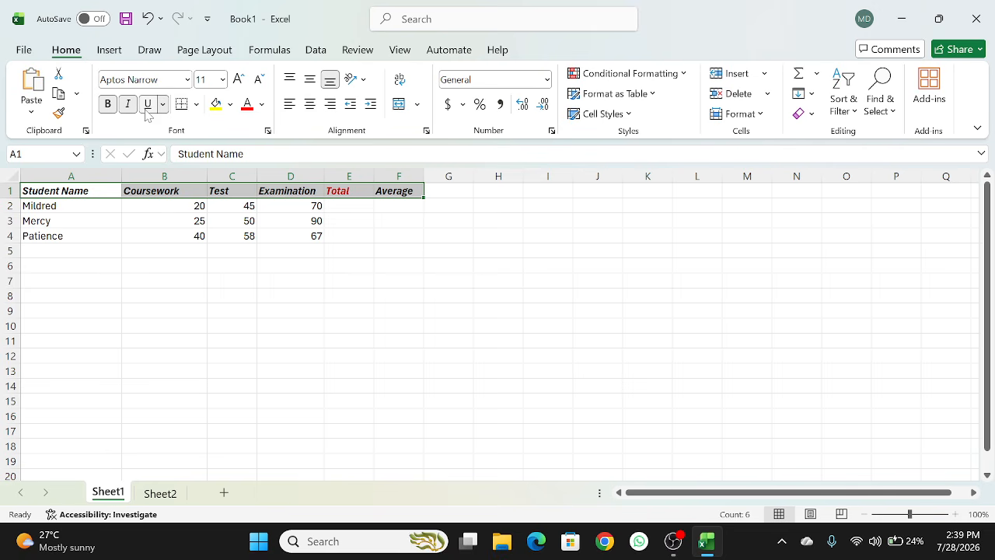
{"action": "left_click", "coordinate": [147, 109]}
{"action": "left_click", "coordinate": [309, 109]}
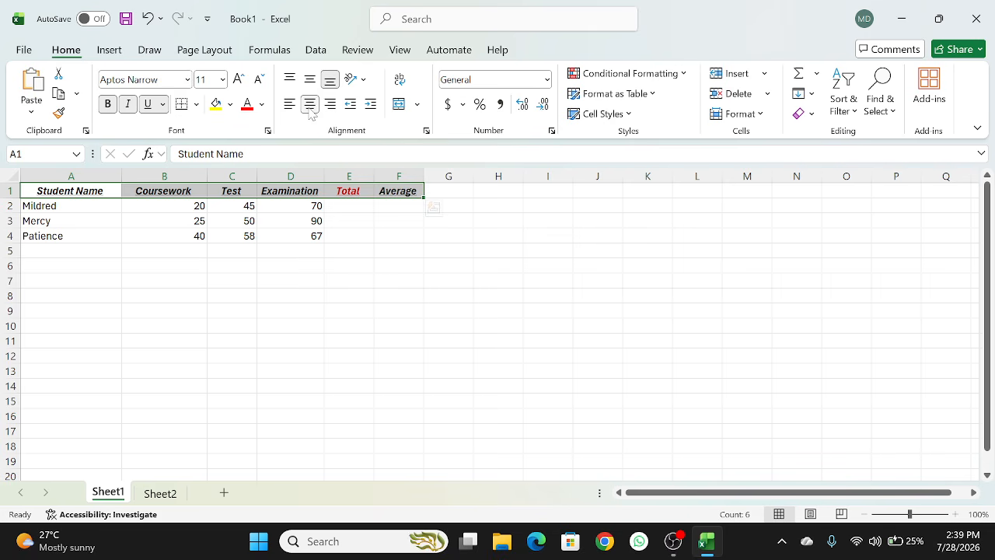
{"action": "left_click", "coordinate": [197, 106]}
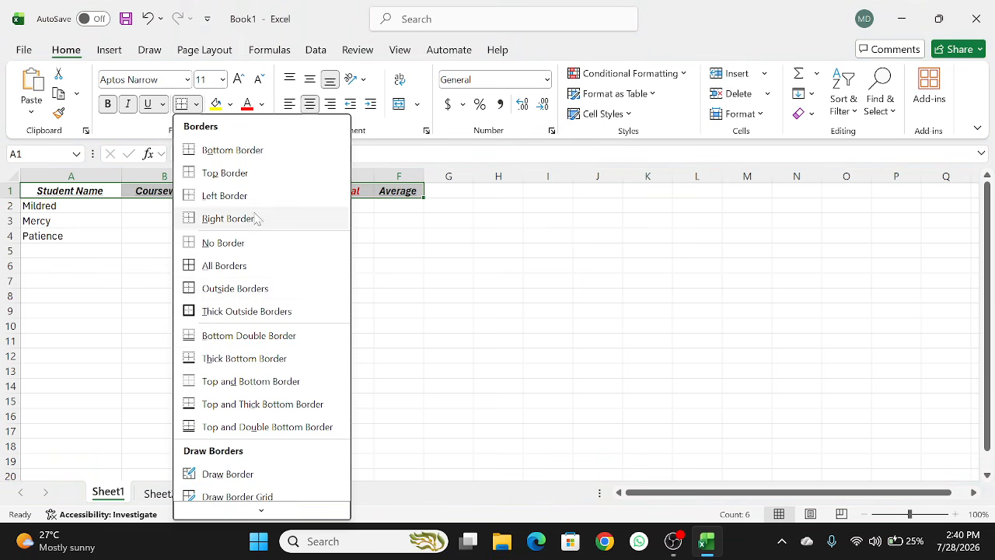
{"action": "left_click", "coordinate": [238, 264]}
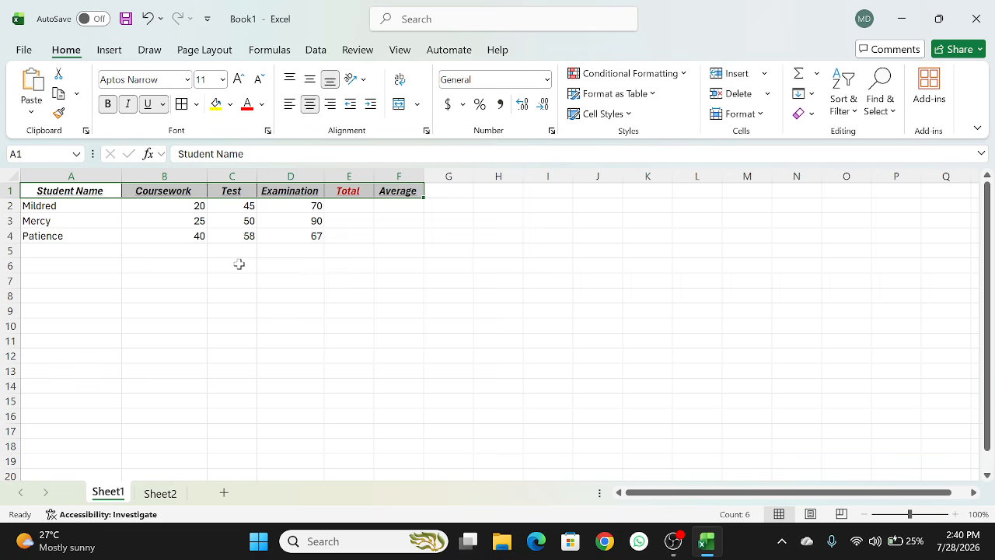
- Enter the formula =SUM(B2:D2) in cell E2 to total the first student's coursework, test and examination marks
{"action": "left_click", "coordinate": [352, 207]}
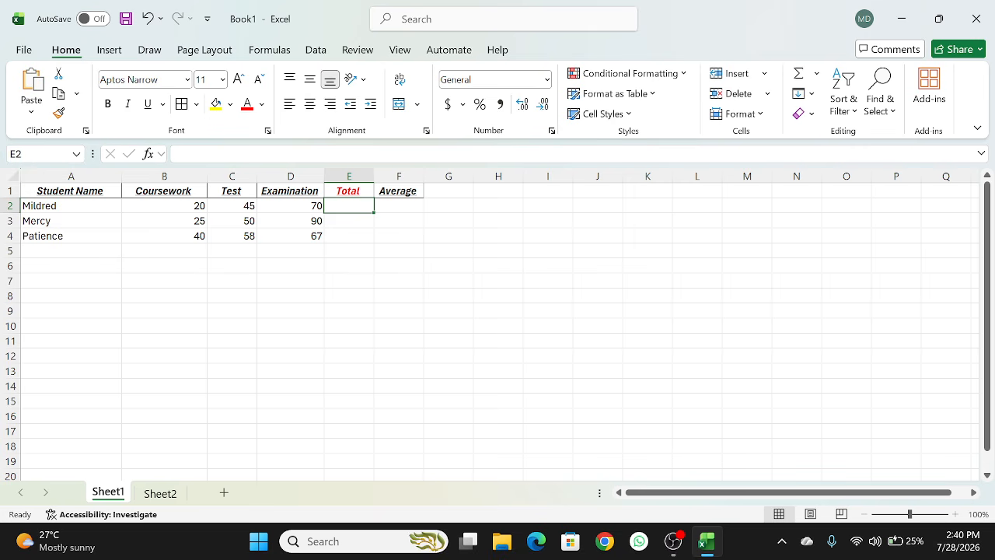
{"action": "left_click", "coordinate": [40, 154]}
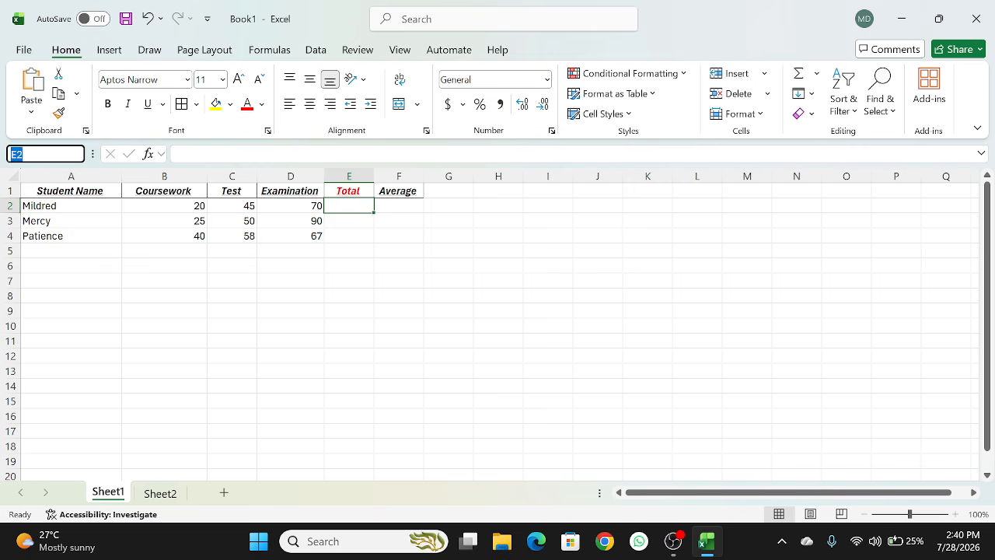
{"action": "left_click", "coordinate": [353, 207]}
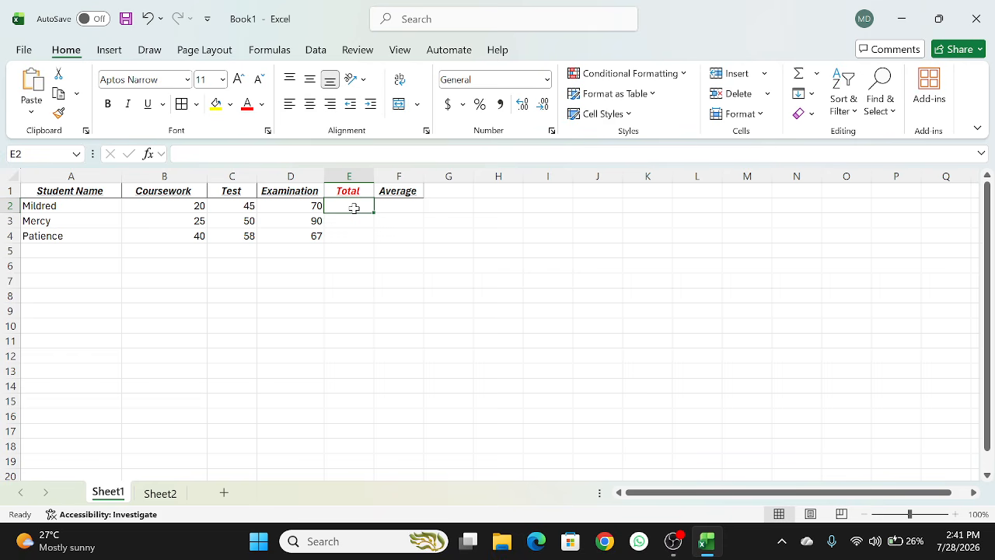
{"action": "type", "text": "="}
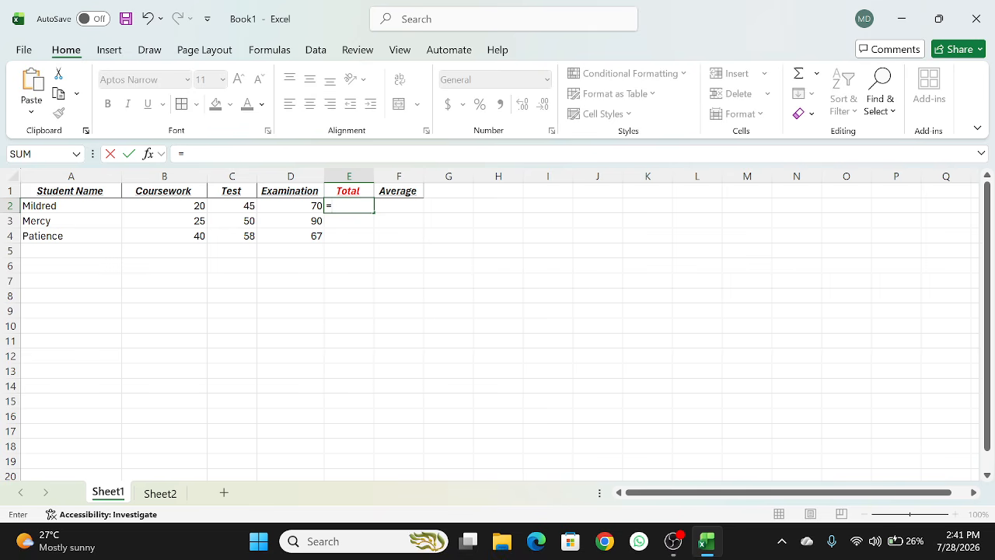
{"action": "type", "text": "SUM"}
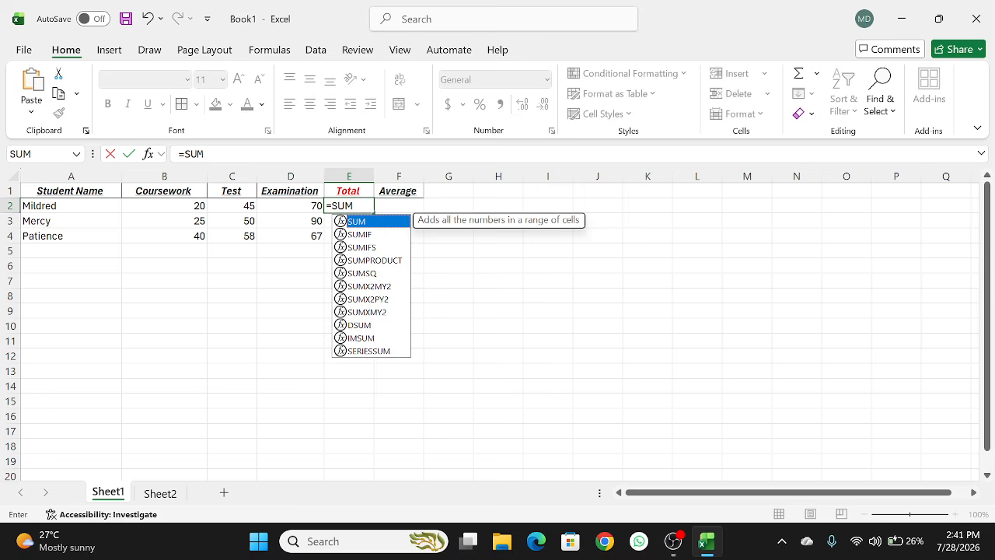
{"action": "left_click", "coordinate": [361, 206]}
{"action": "type", "text": "("}
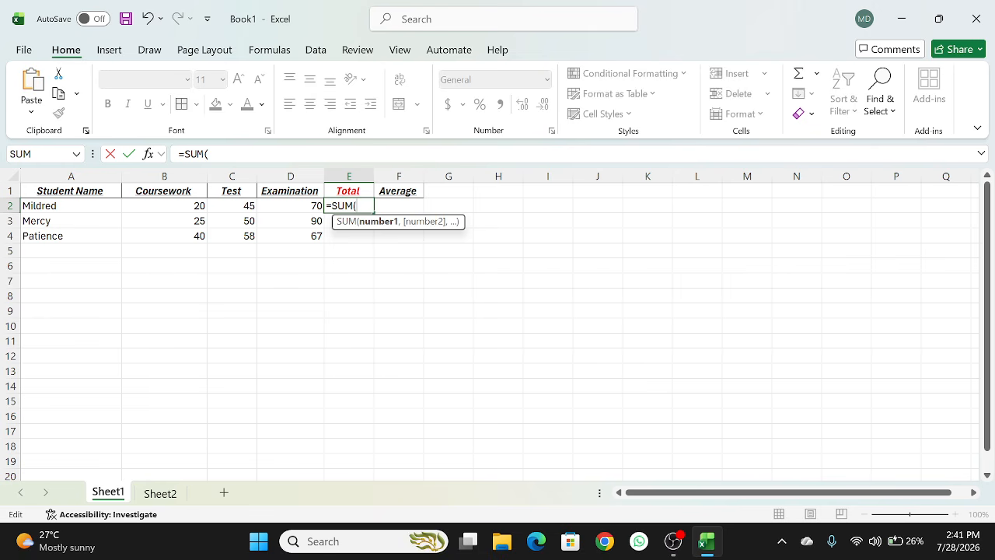
{"action": "left_click", "coordinate": [146, 204]}
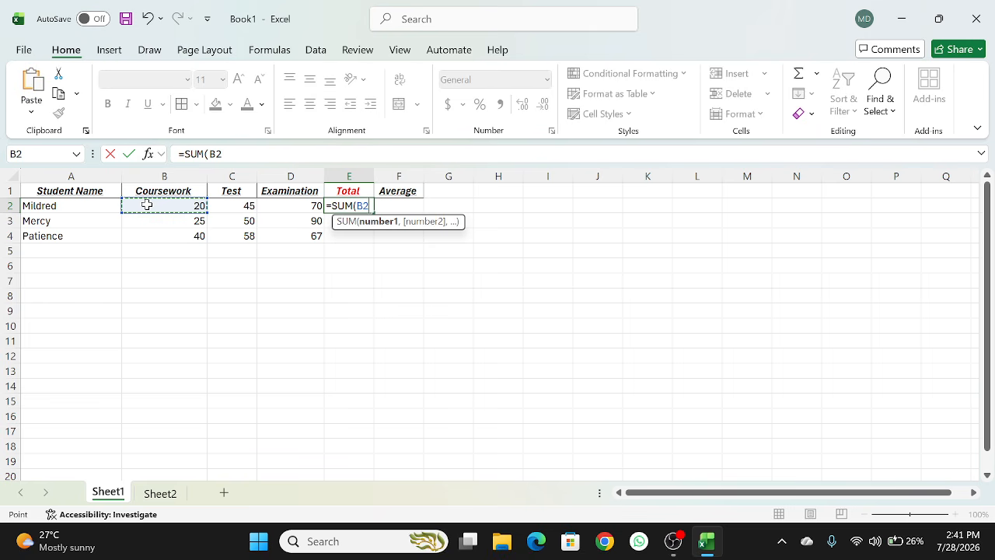
{"action": "key", "text": "F8"}
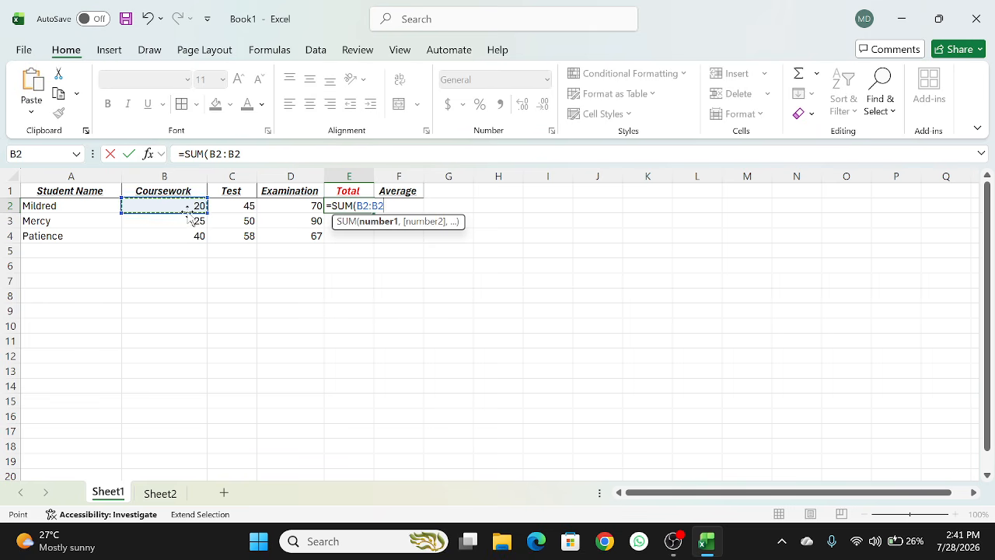
{"action": "key", "text": "Right"}
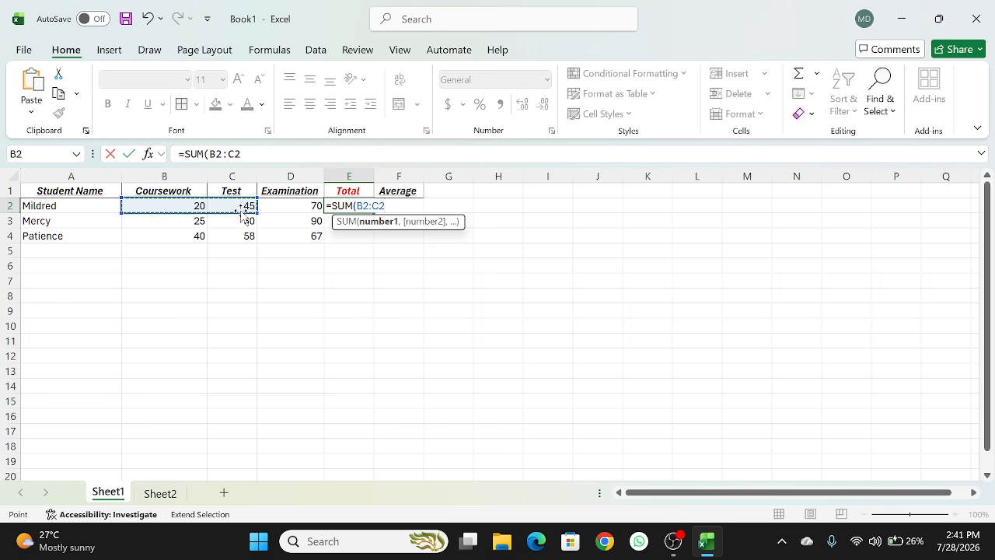
{"action": "left_click", "coordinate": [264, 207]}
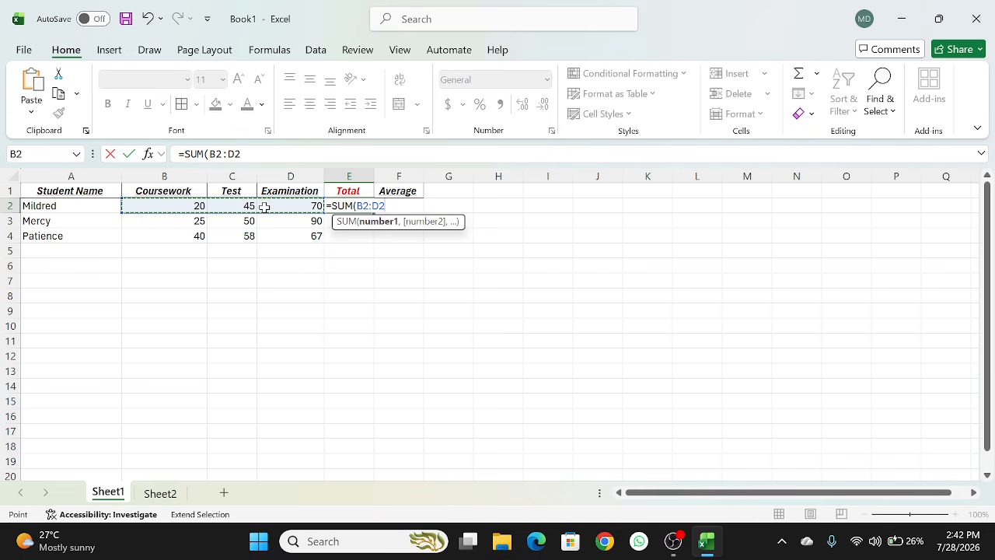
{"action": "type", "text": ")"}
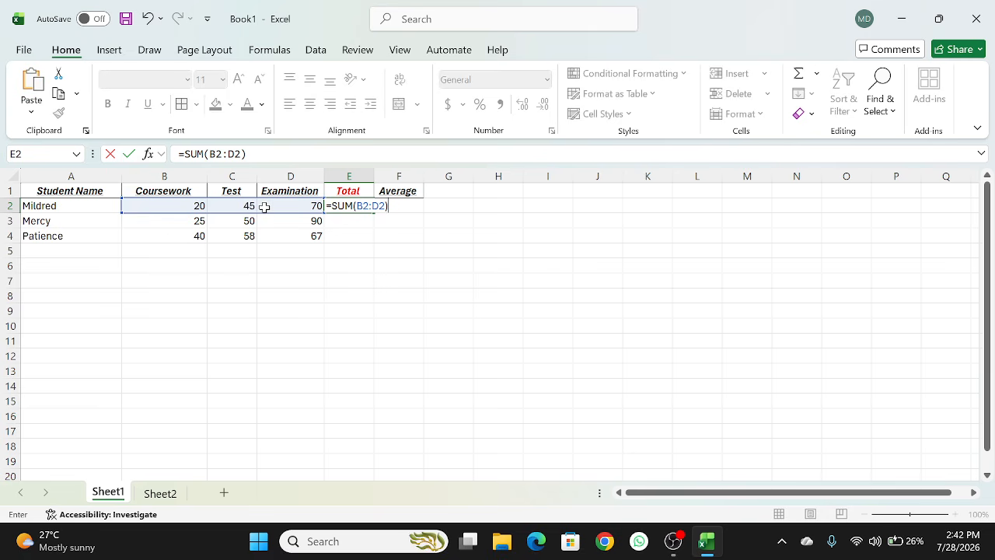
{"action": "key", "text": "Return"}
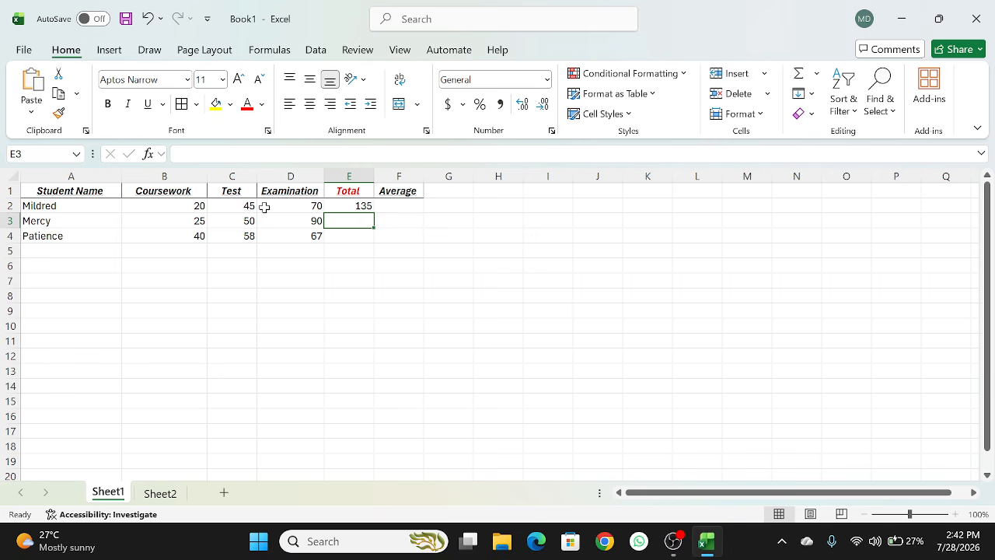
- Fill the total formula from E2 down through E4 for the remaining students
{"action": "left_click", "coordinate": [350, 206]}
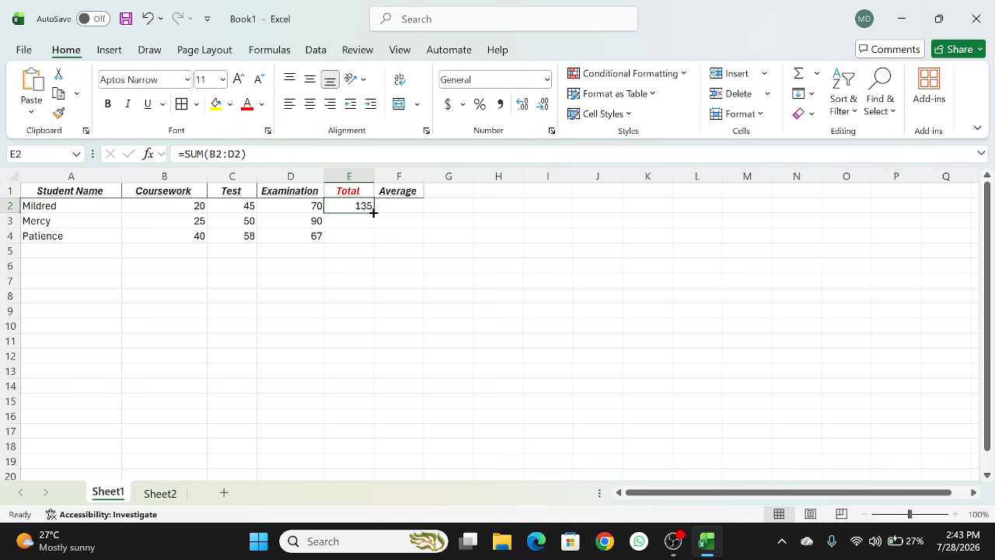
{"action": "left_click_drag", "start_coordinate": [375, 215], "coordinate": [374, 246]}
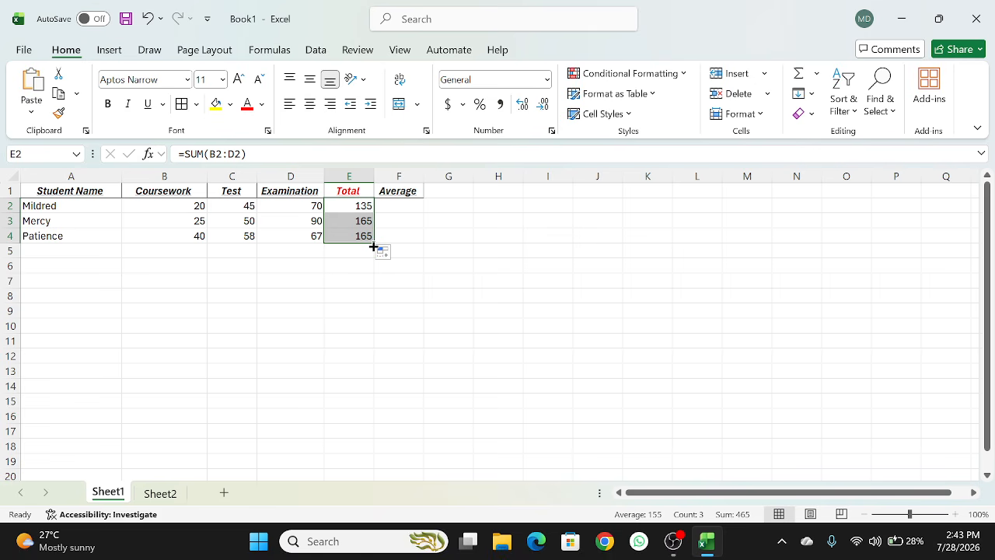
- Change the second student's coursework mark in cell B3 to 35
{"action": "left_click", "coordinate": [177, 220]}
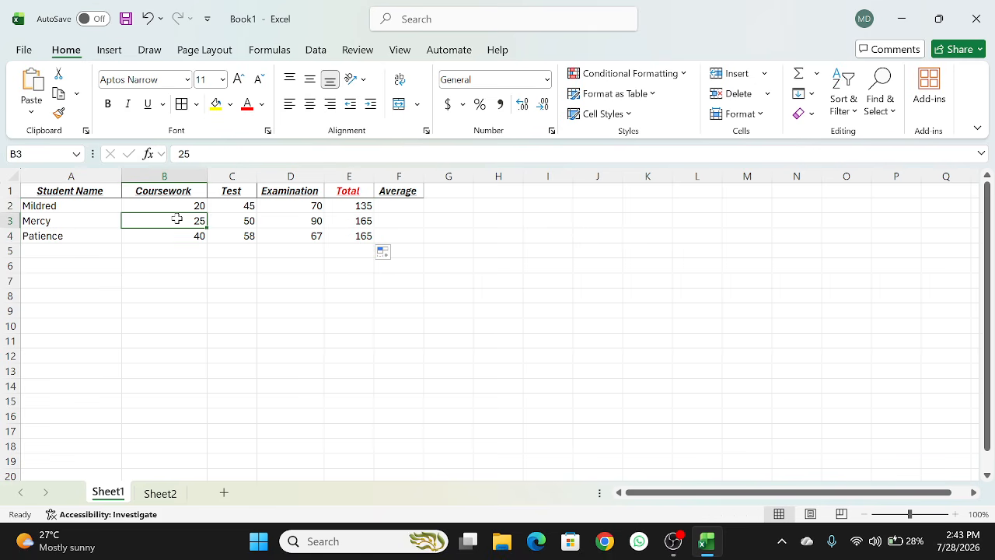
{"action": "type", "text": "35"}
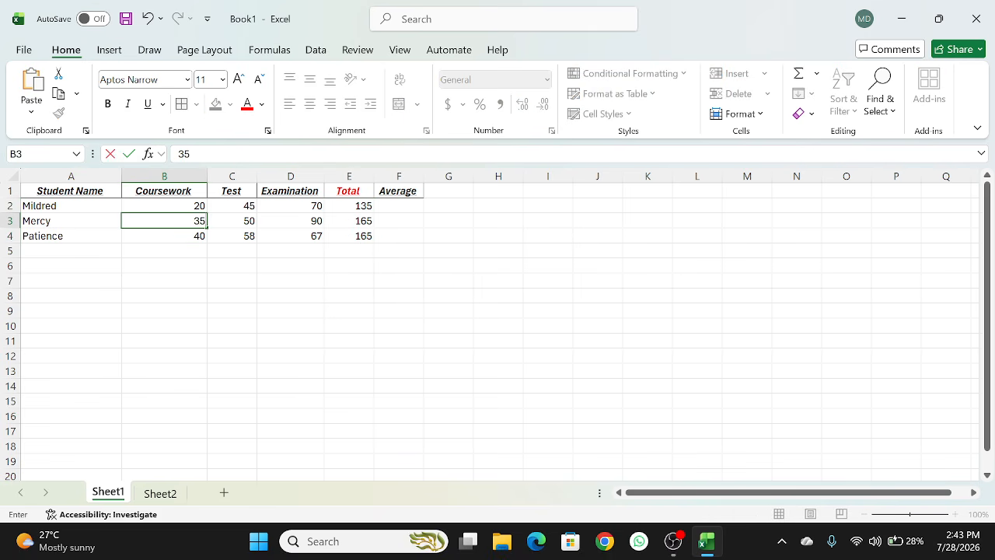
{"action": "left_click", "coordinate": [264, 294]}
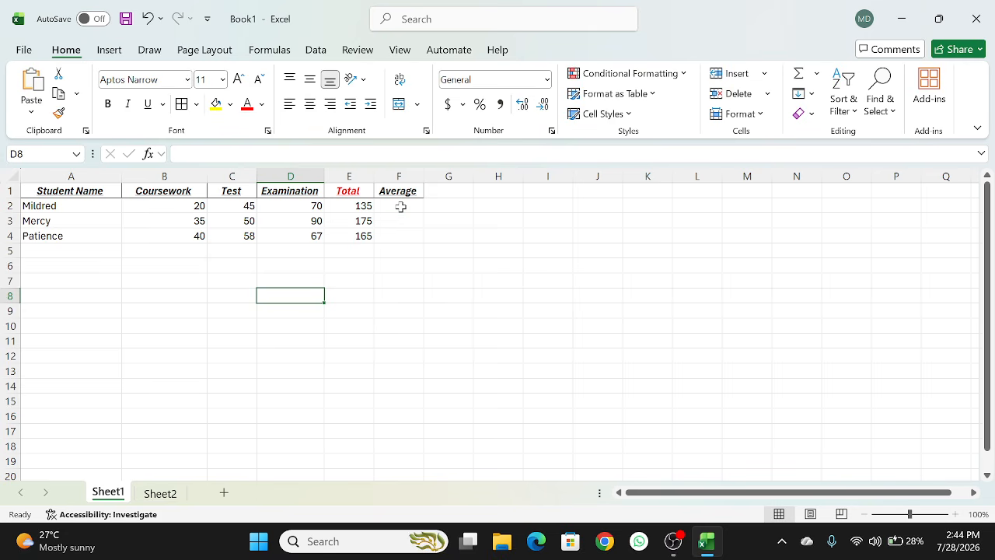
- Enter an AVERAGE formula in cell F2 for the first student, referring to the coursework mark in B2
{"action": "left_click", "coordinate": [399, 206]}
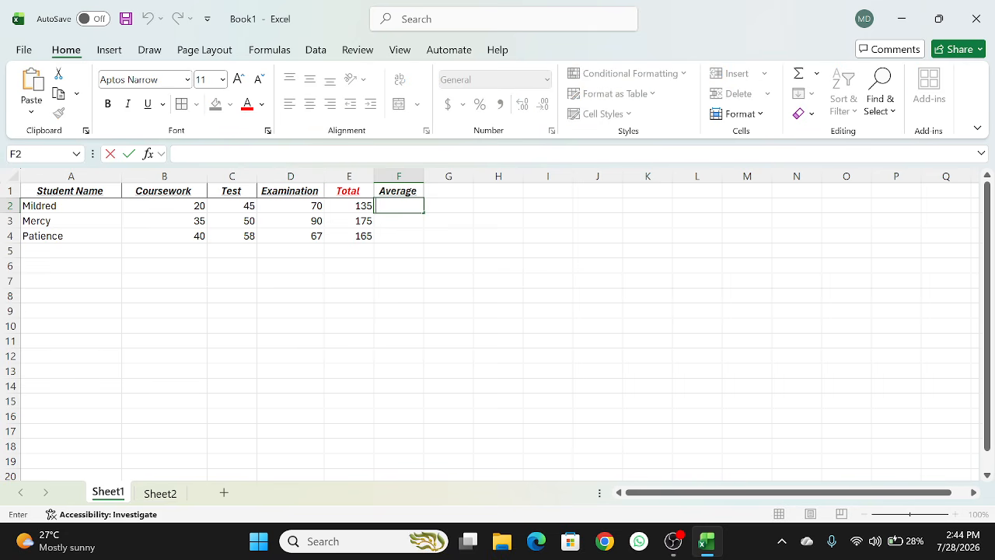
{"action": "type", "text": "="}
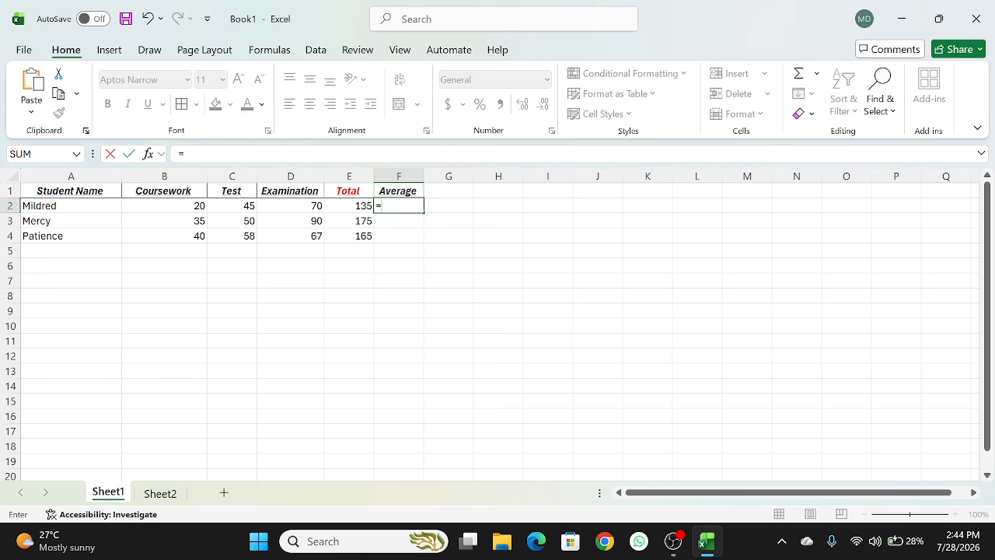
{"action": "type", "text": "A"}
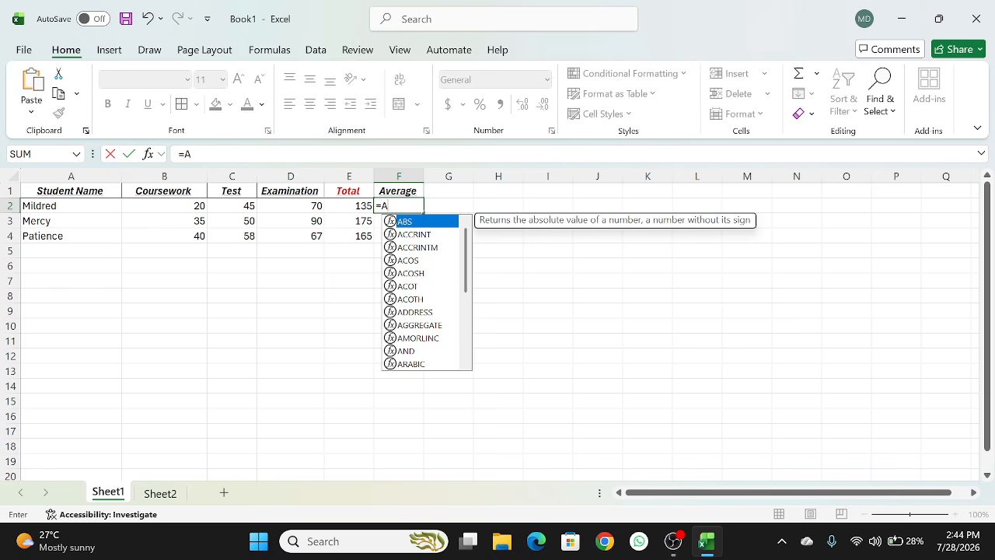
{"action": "type", "text": "VE"}
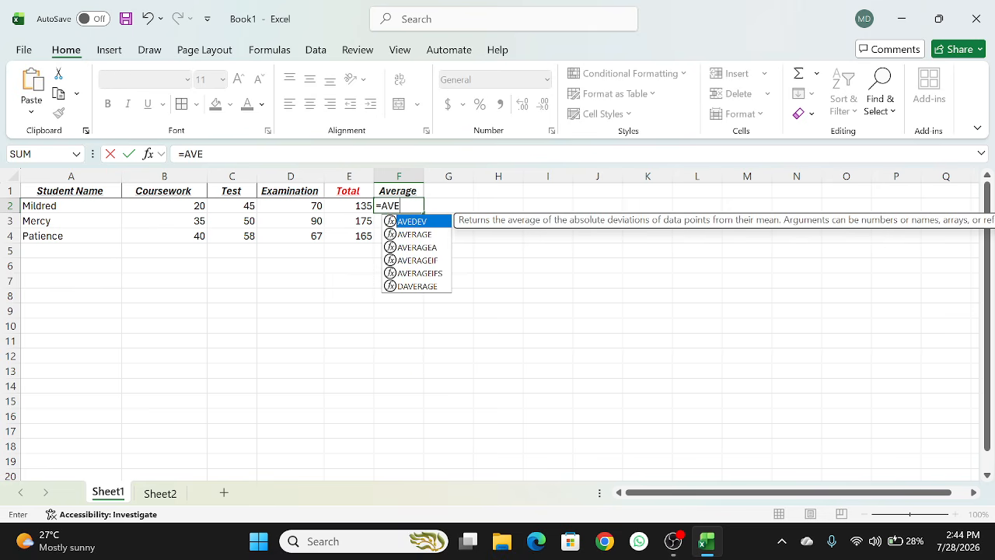
{"action": "type", "text": "RAGE"}
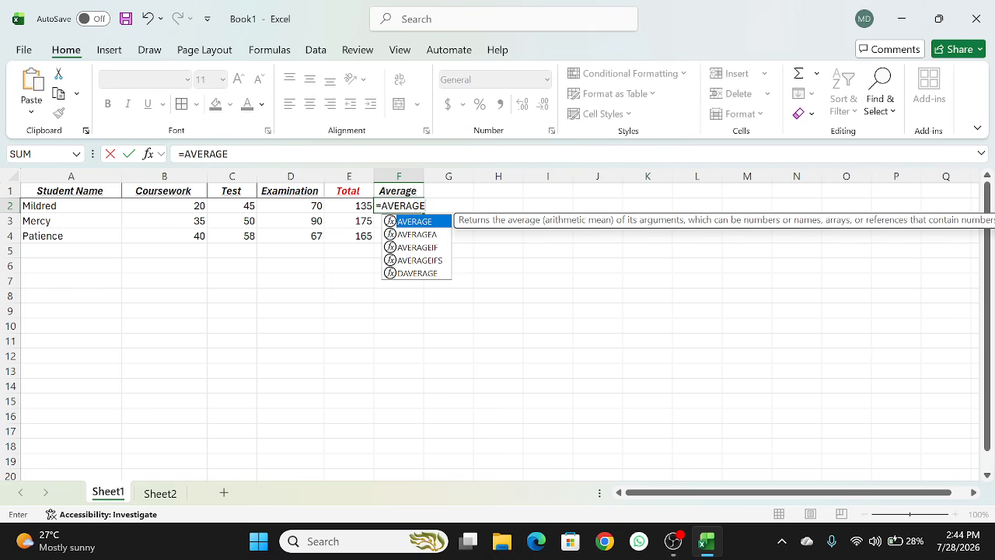
{"action": "type", "text": "("}
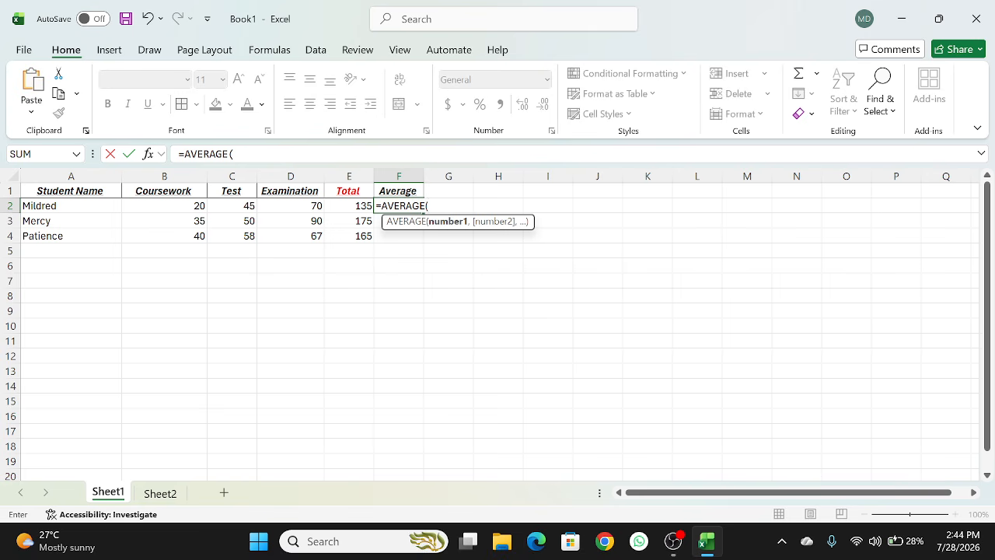
{"action": "left_click", "coordinate": [187, 206]}
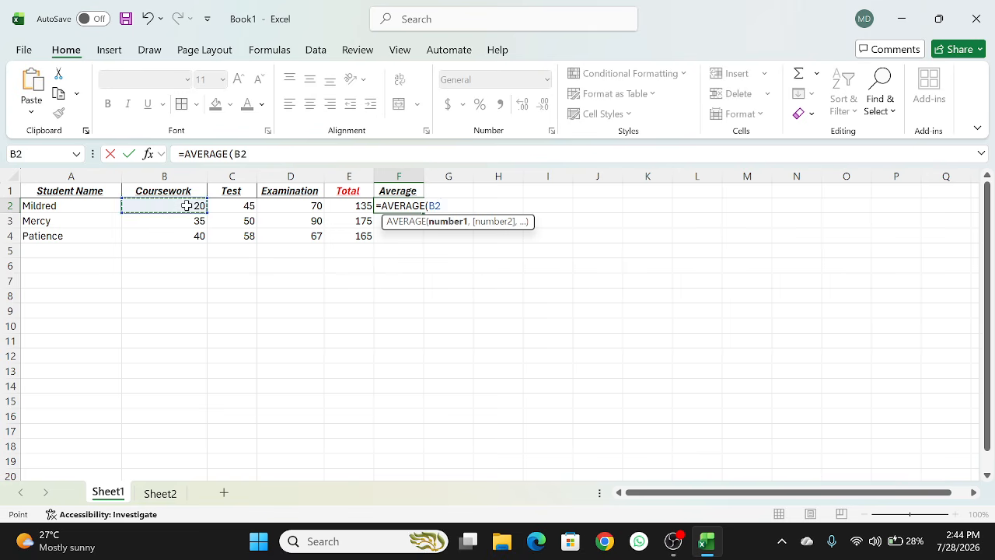
{"action": "left_click", "coordinate": [221, 207]}
{"action": "left_click", "coordinate": [191, 206]}
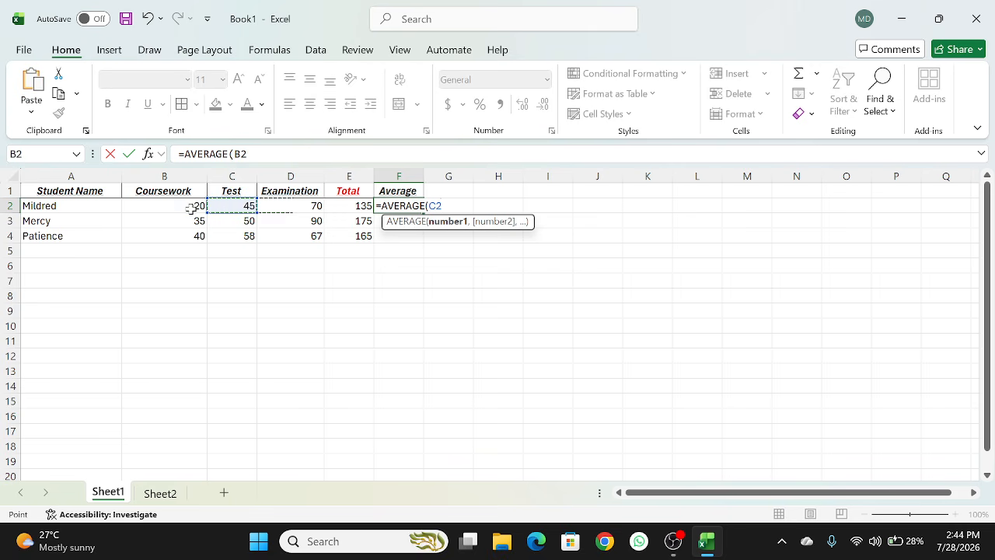
{"action": "left_click", "coordinate": [205, 212]}
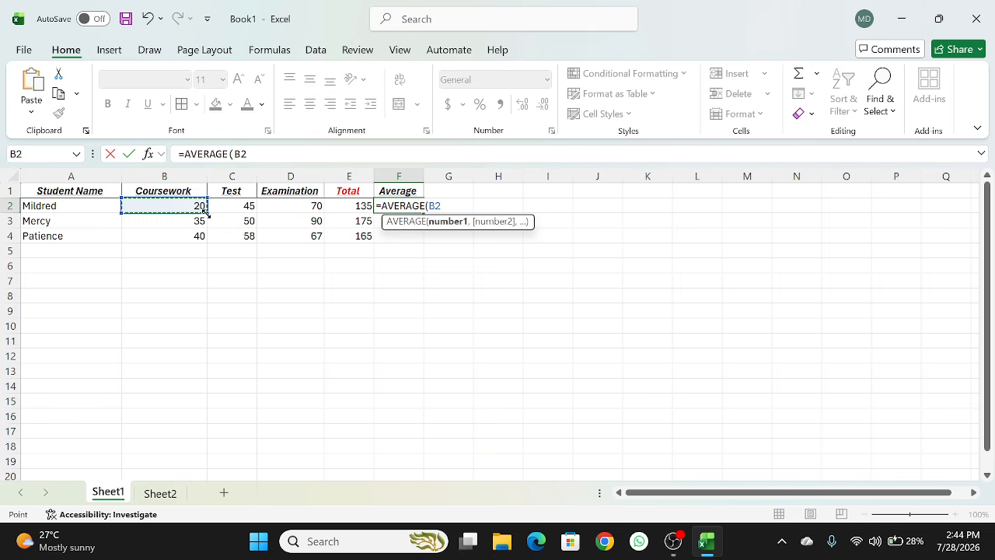
{"action": "left_click", "coordinate": [222, 215]}
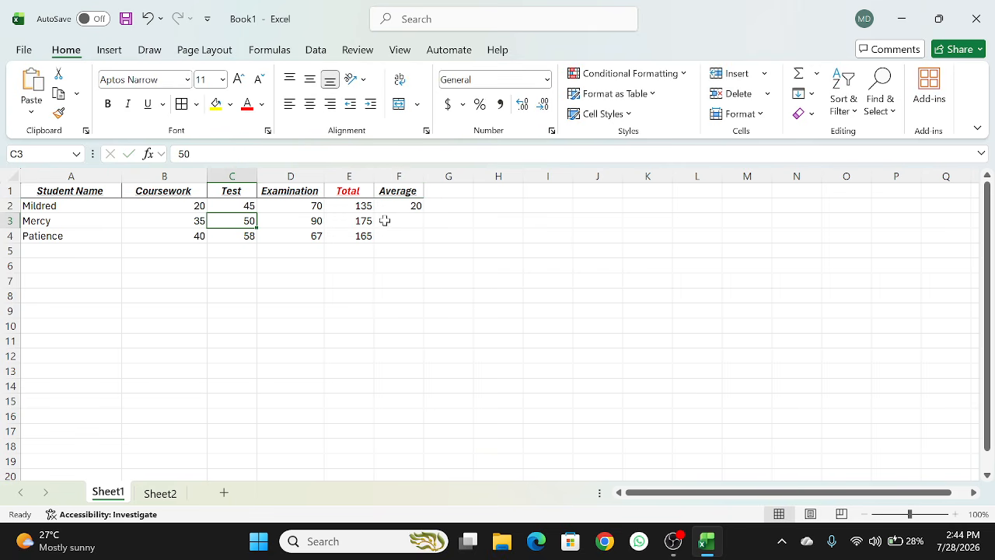
- Extend the range of the average formula in F2 so it reads =AVERAGE(B2:D2)
{"action": "double_click", "coordinate": [402, 203]}
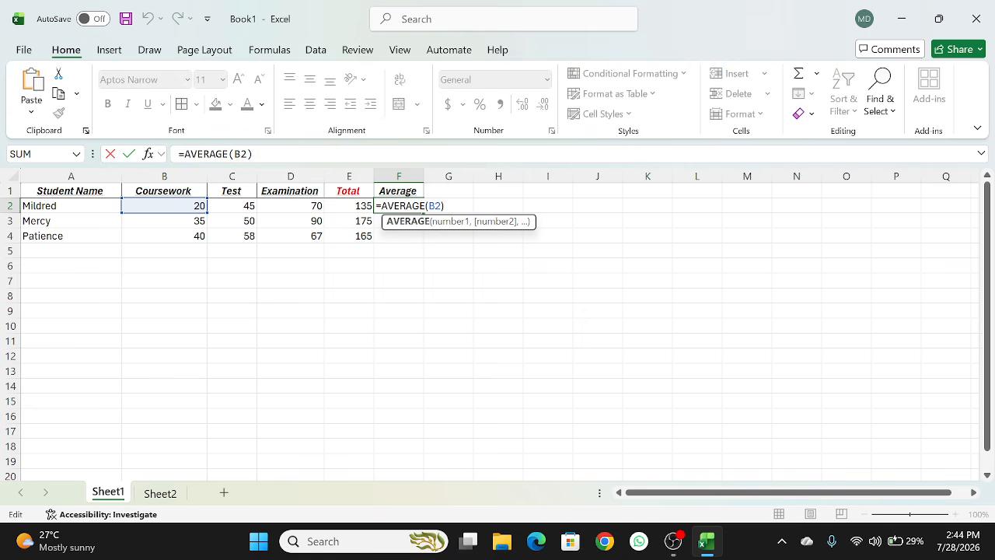
{"action": "left_click", "coordinate": [441, 206]}
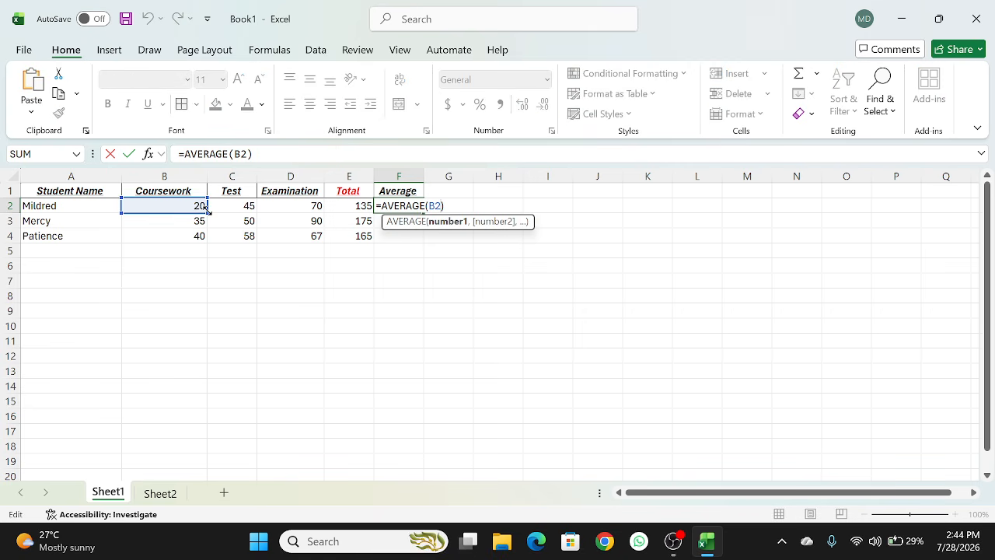
{"action": "left_click_drag", "start_coordinate": [204, 207], "coordinate": [309, 214]}
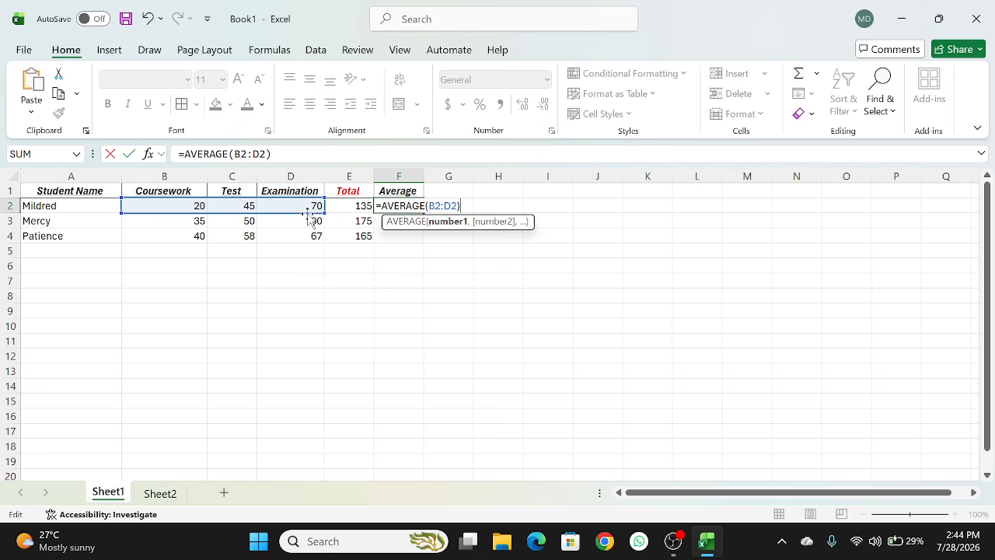
{"action": "key", "text": "Return"}
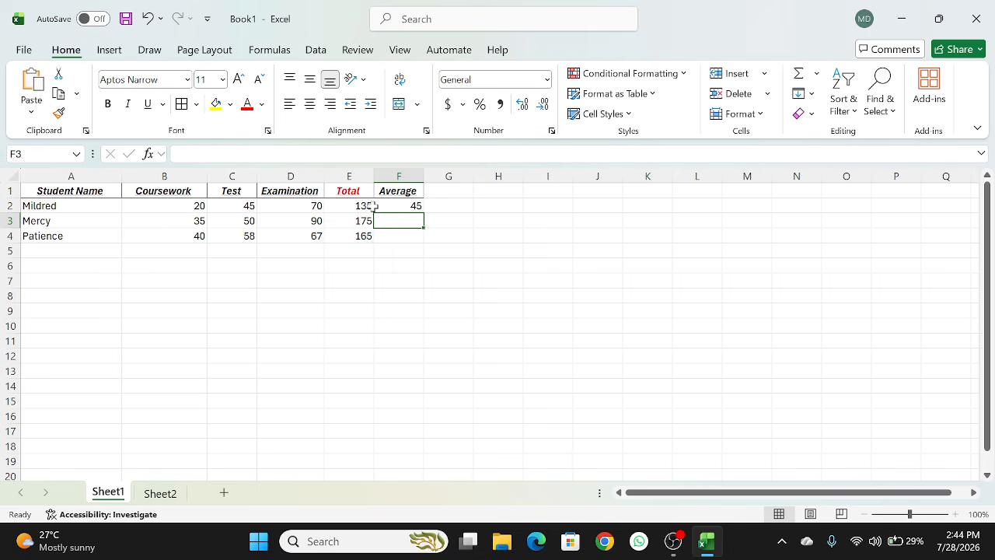
- Fill the average formula from F2 down through F4 for the remaining students
{"action": "left_click", "coordinate": [396, 208]}
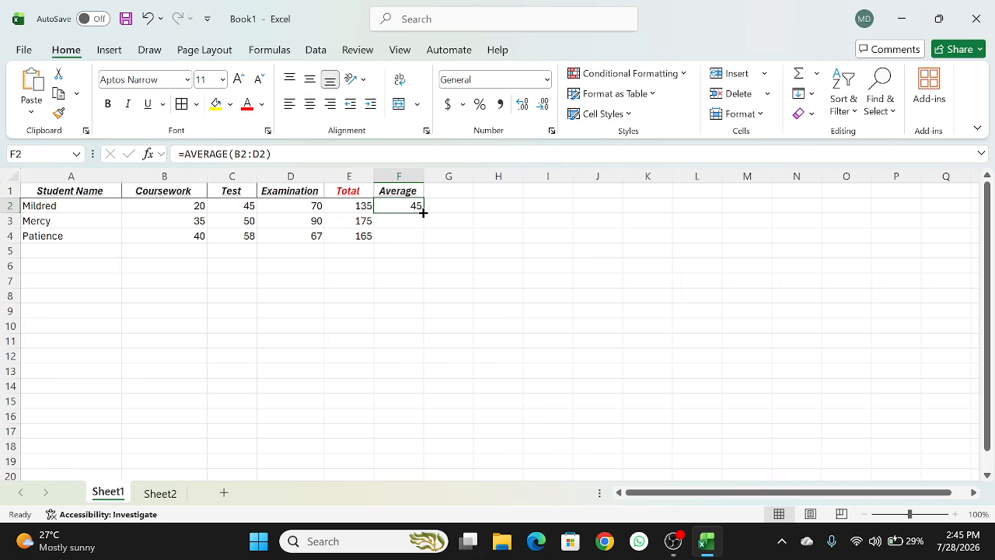
{"action": "left_click_drag", "start_coordinate": [423, 211], "coordinate": [423, 246]}
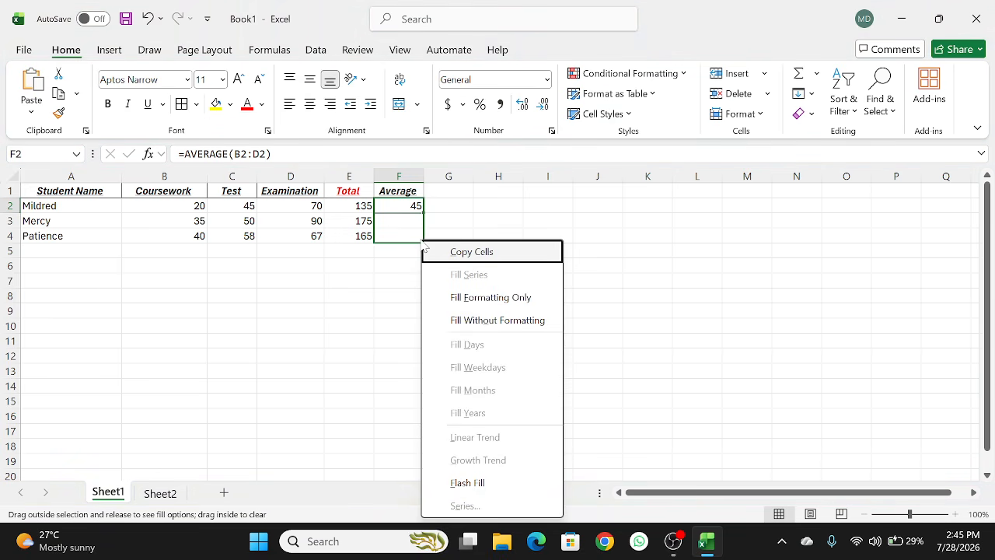
{"action": "key", "text": "Escape"}
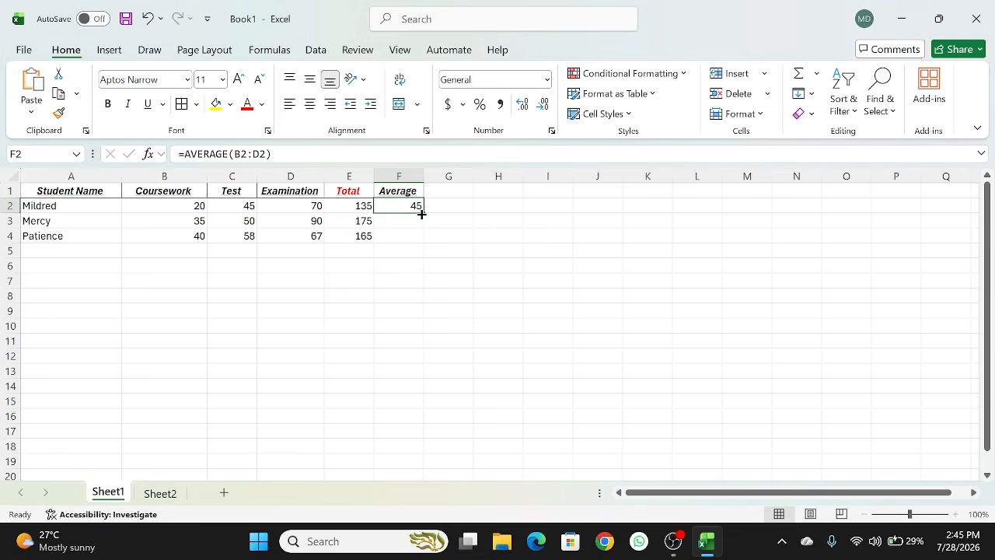
{"action": "left_click_drag", "start_coordinate": [421, 213], "coordinate": [419, 237]}
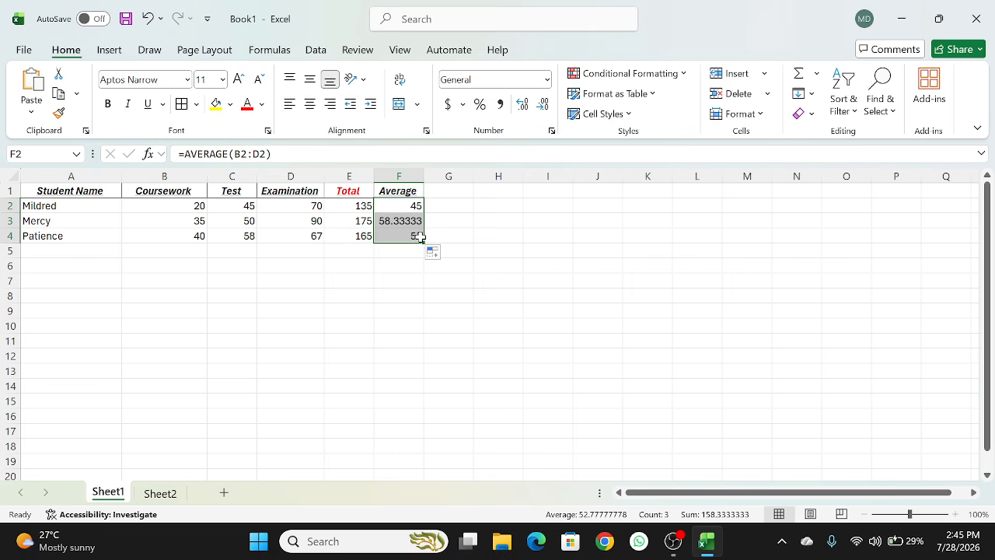
- Enter the formula =B2+C2 in cell G2 to add the first student's coursework and test marks
{"action": "left_click", "coordinate": [402, 258]}
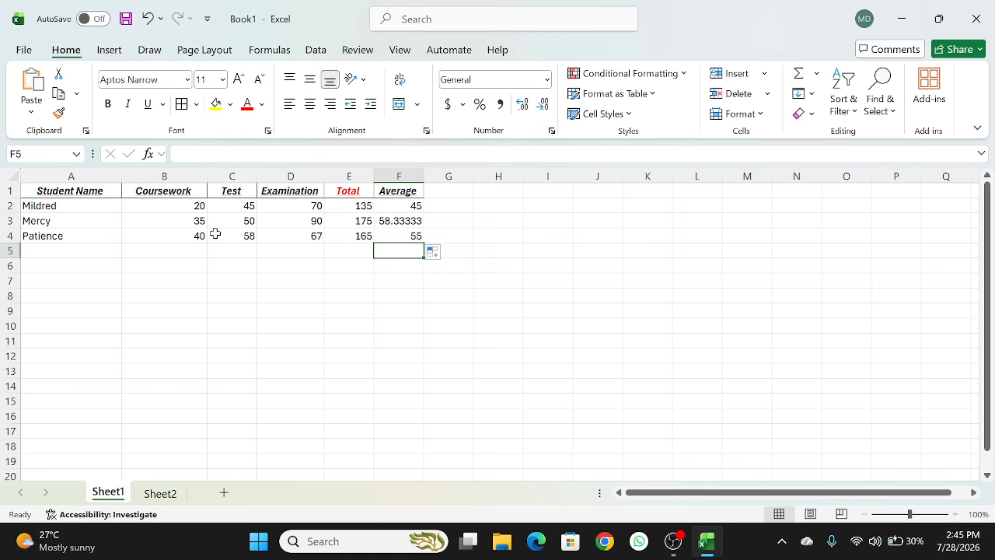
{"action": "left_click", "coordinate": [177, 205]}
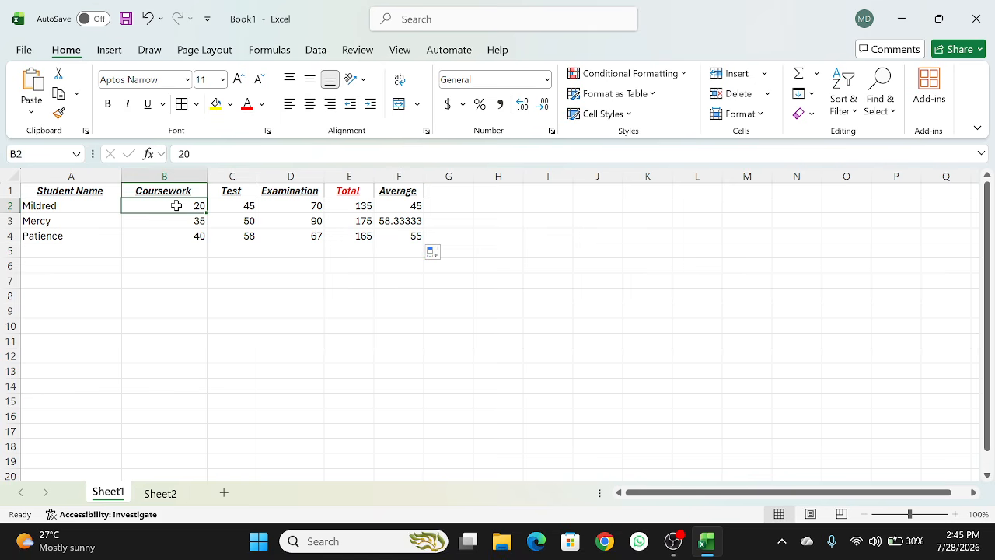
{"action": "left_click", "coordinate": [222, 205]}
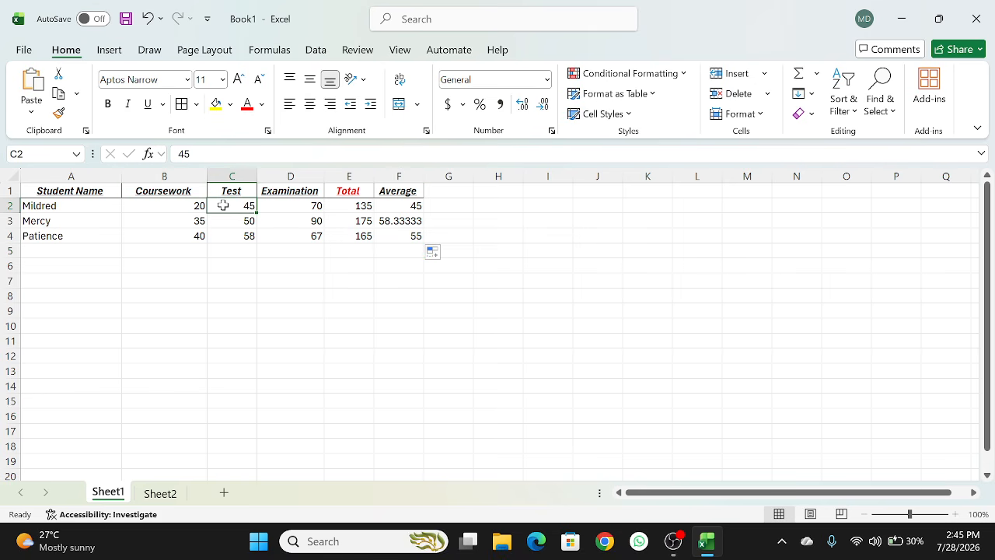
{"action": "double_click", "coordinate": [456, 206]}
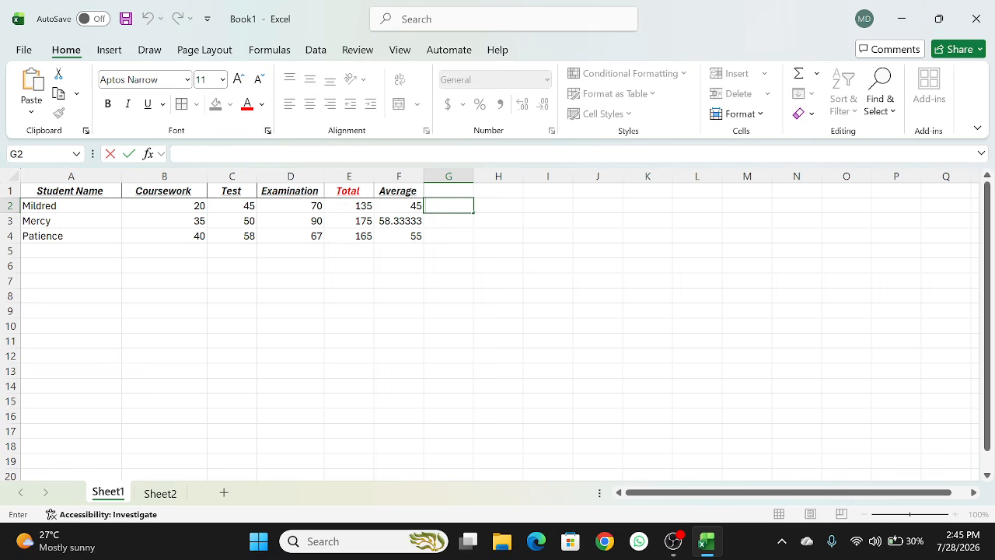
{"action": "type", "text": "="}
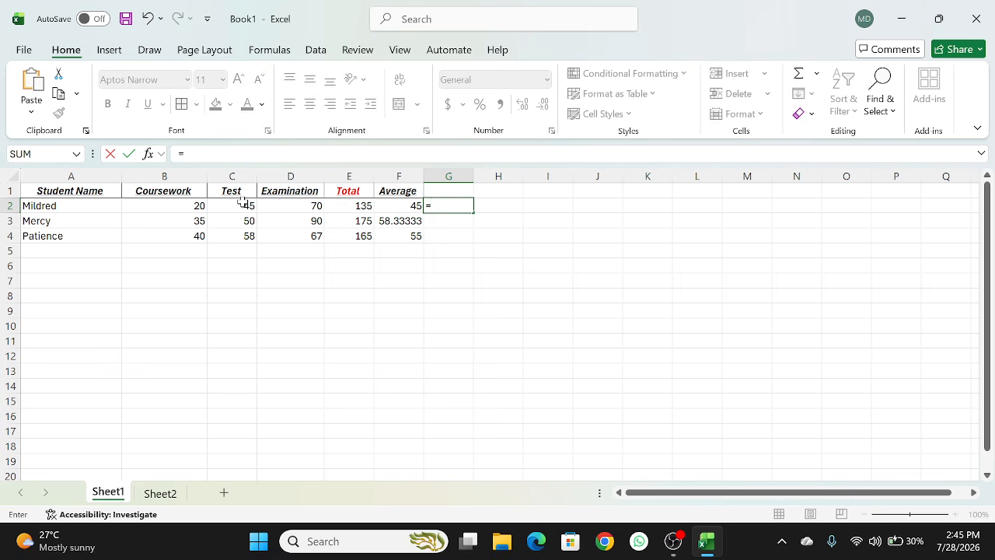
{"action": "left_click", "coordinate": [176, 206]}
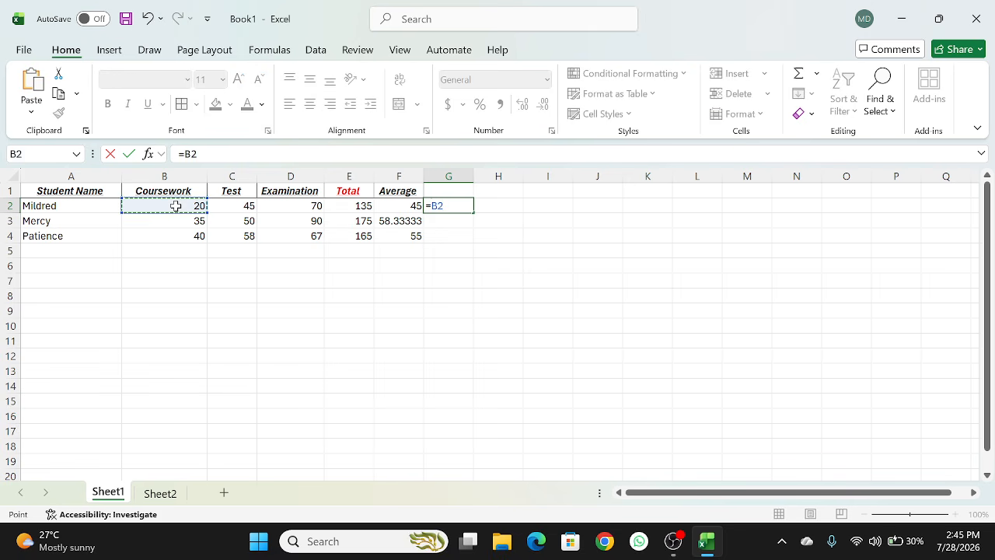
{"action": "type", "text": "+"}
{"action": "left_click", "coordinate": [225, 206]}
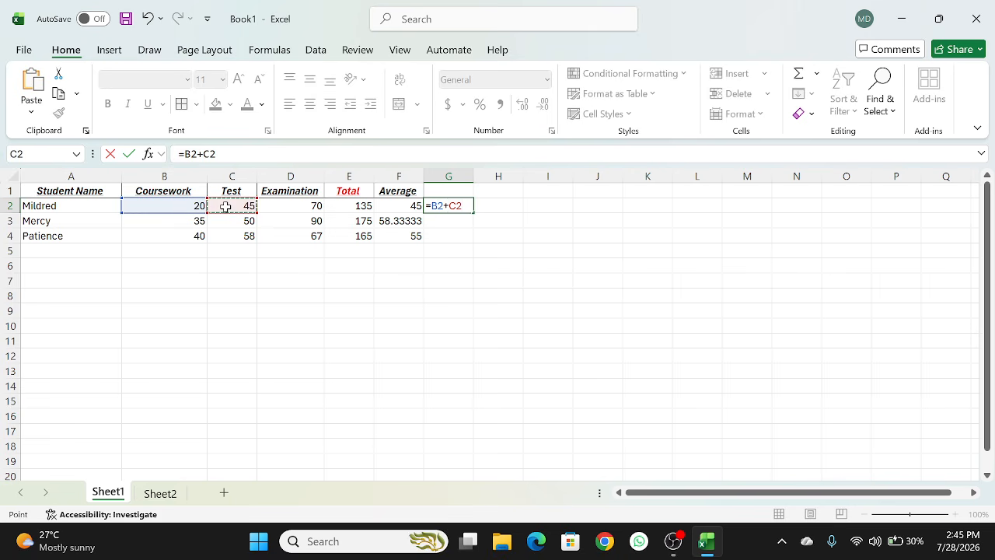
{"action": "key", "text": "Return"}
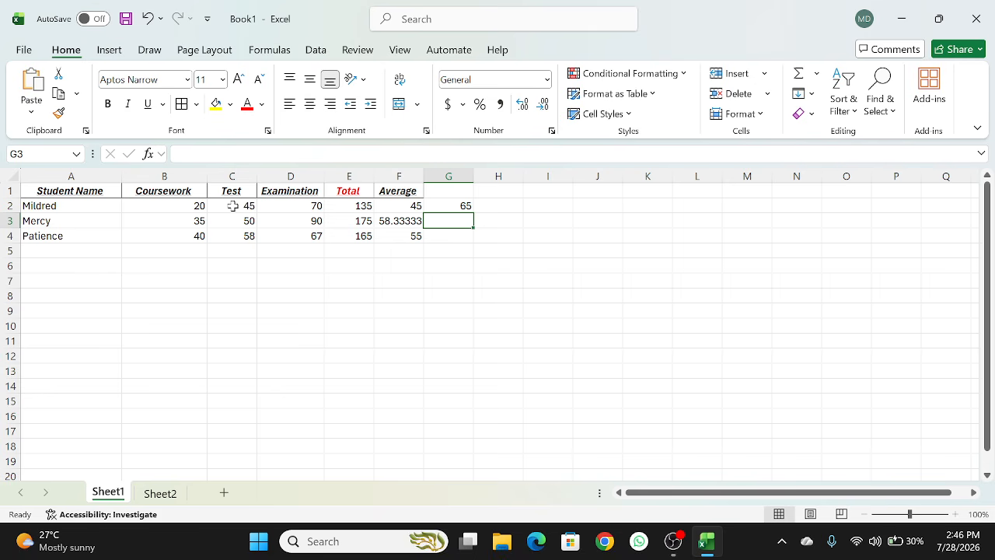
{"action": "left_click", "coordinate": [451, 205]}
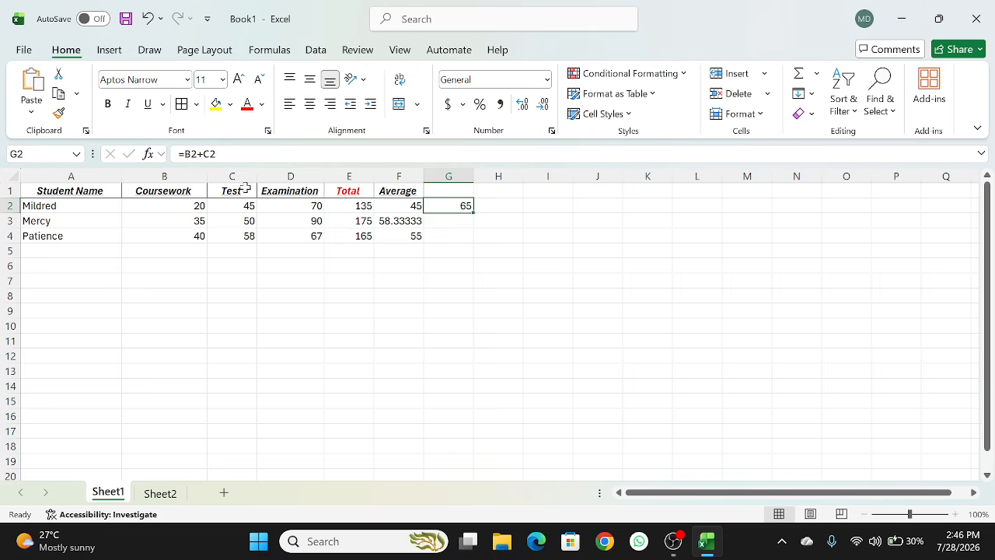
- Sort only the Examination column from largest to smallest, continuing with the current selection
{"action": "left_click", "coordinate": [300, 171]}
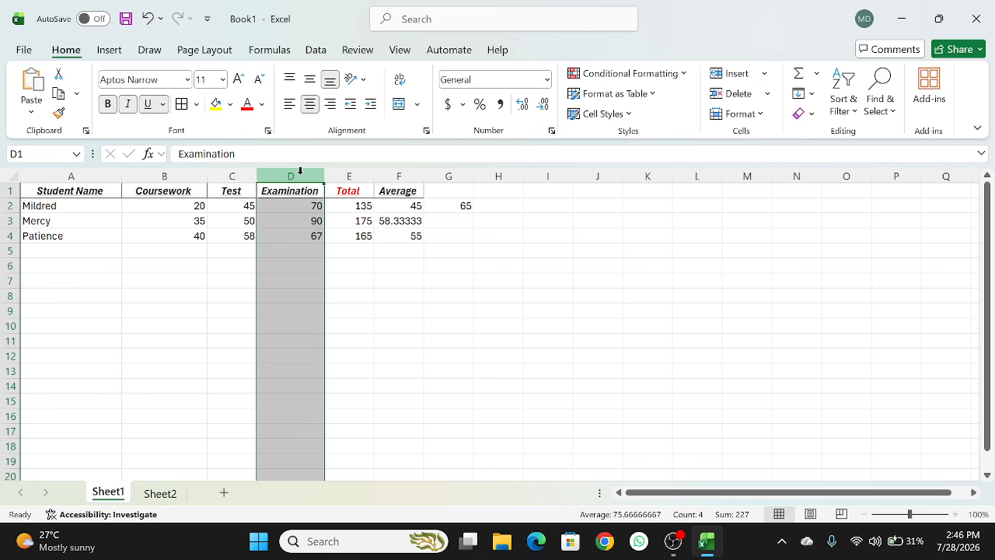
{"action": "left_click", "coordinate": [324, 54]}
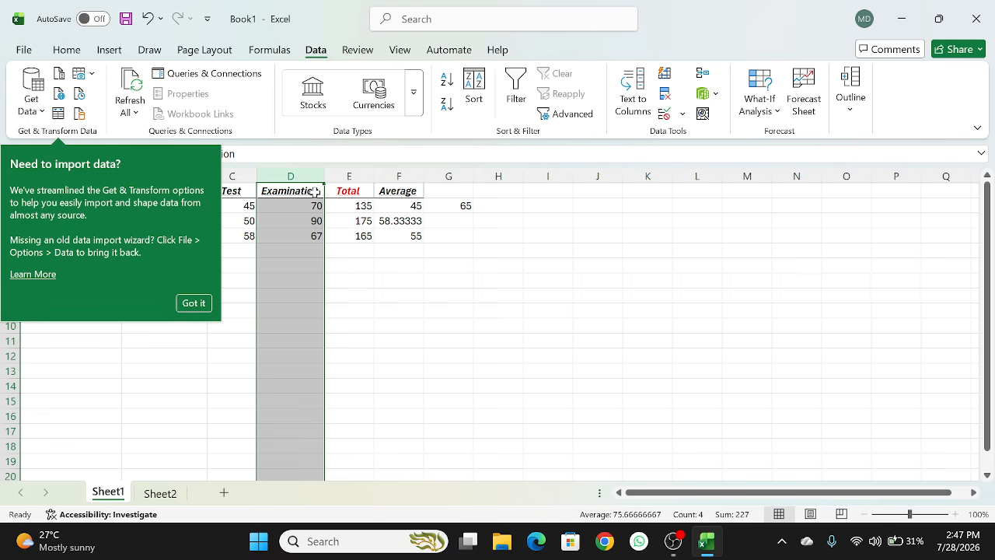
{"action": "left_click", "coordinate": [194, 303]}
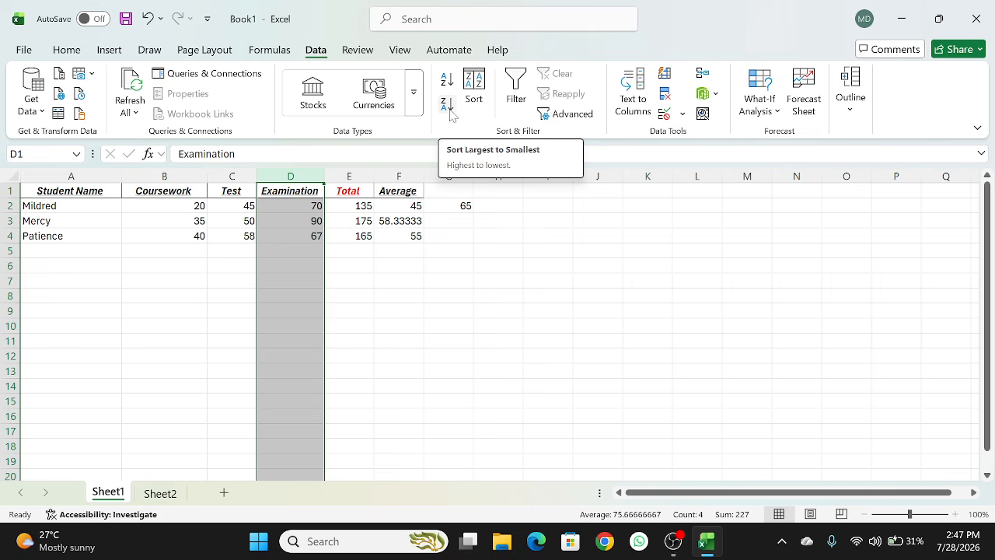
{"action": "left_click", "coordinate": [448, 103]}
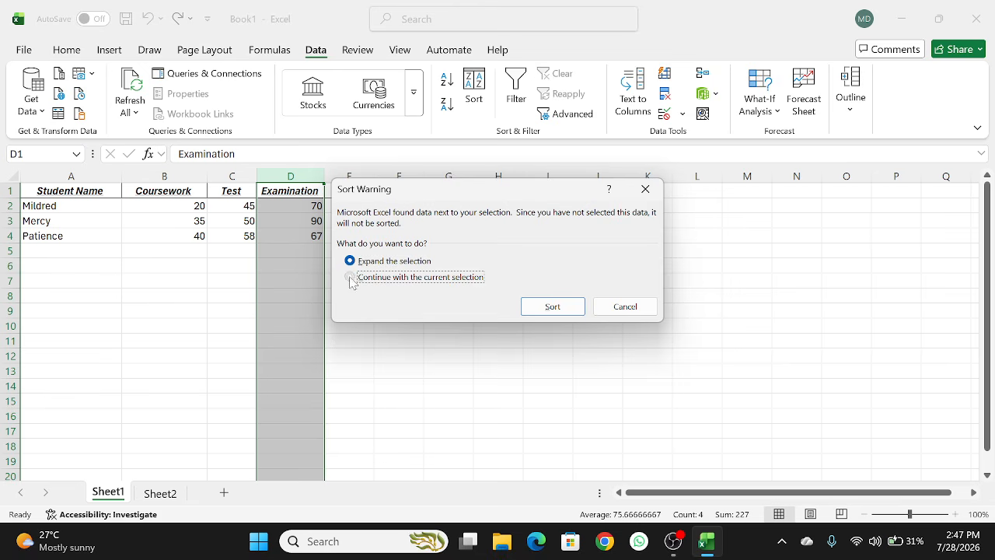
{"action": "left_click", "coordinate": [350, 278]}
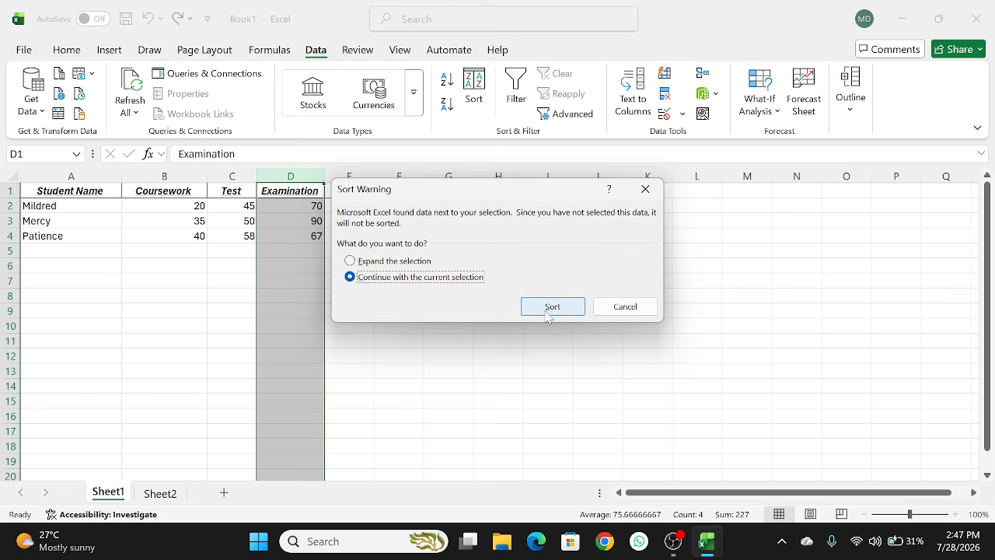
{"action": "left_click", "coordinate": [548, 311]}
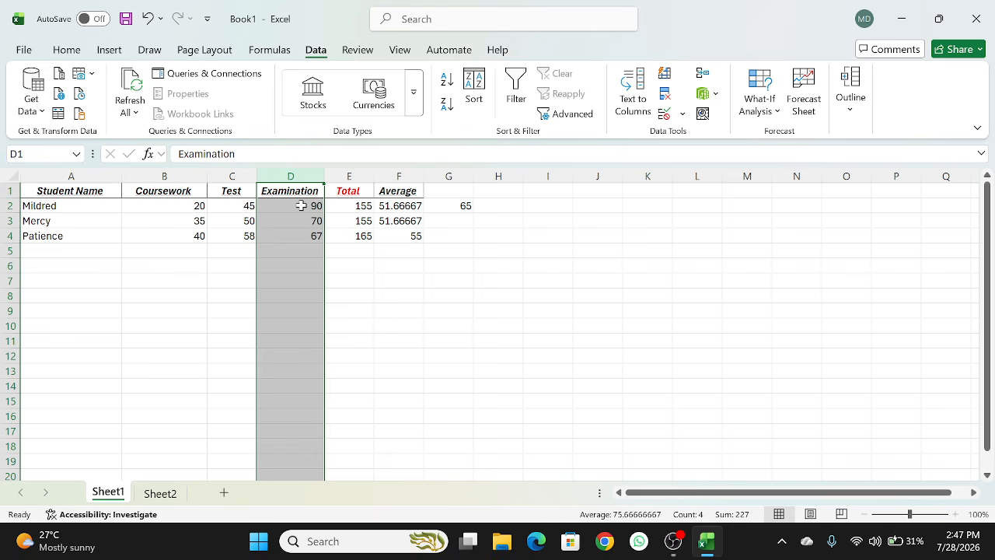
- Sort only the Examination column from smallest to largest, continuing with the current selection
{"action": "left_click", "coordinate": [448, 81]}
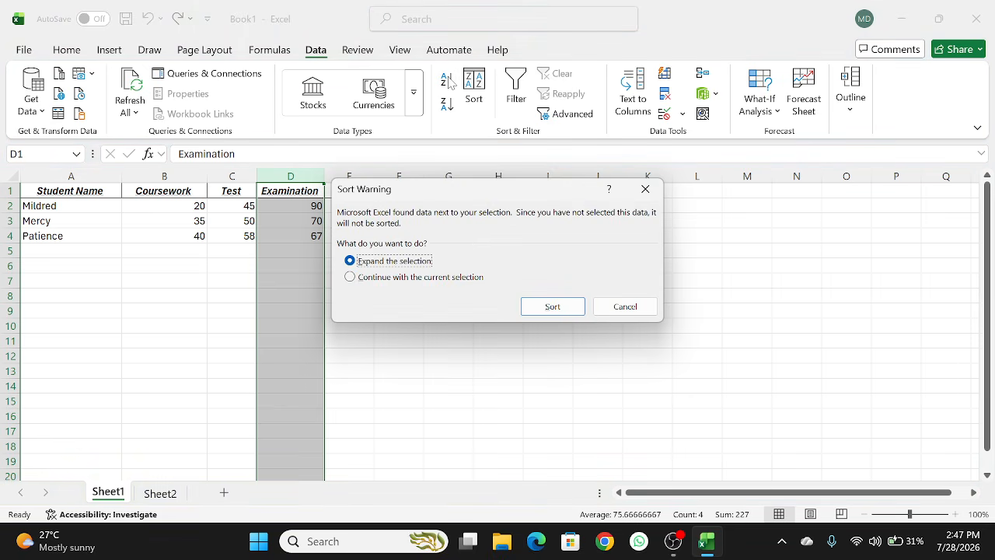
{"action": "left_click", "coordinate": [350, 278]}
{"action": "left_click", "coordinate": [568, 311]}
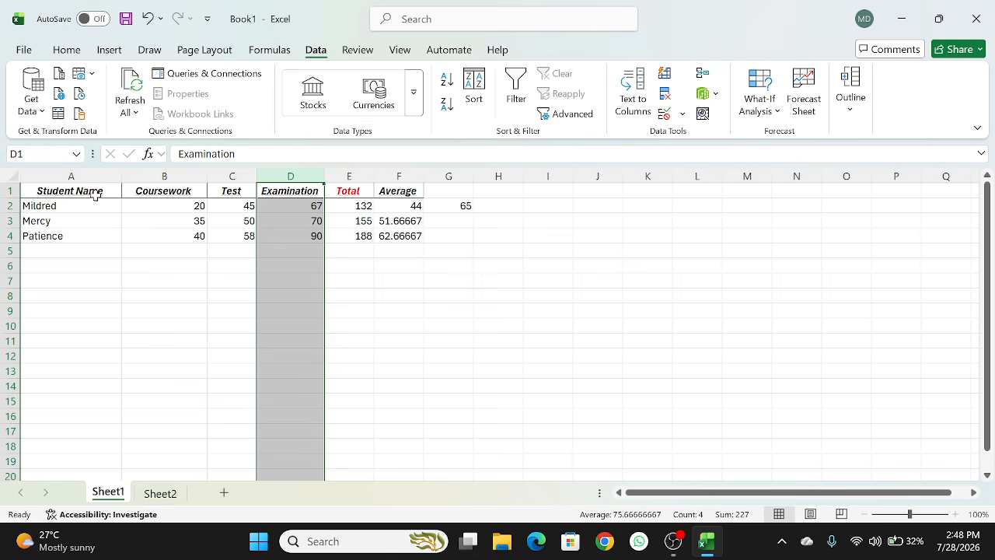
{"action": "left_click", "coordinate": [76, 206]}
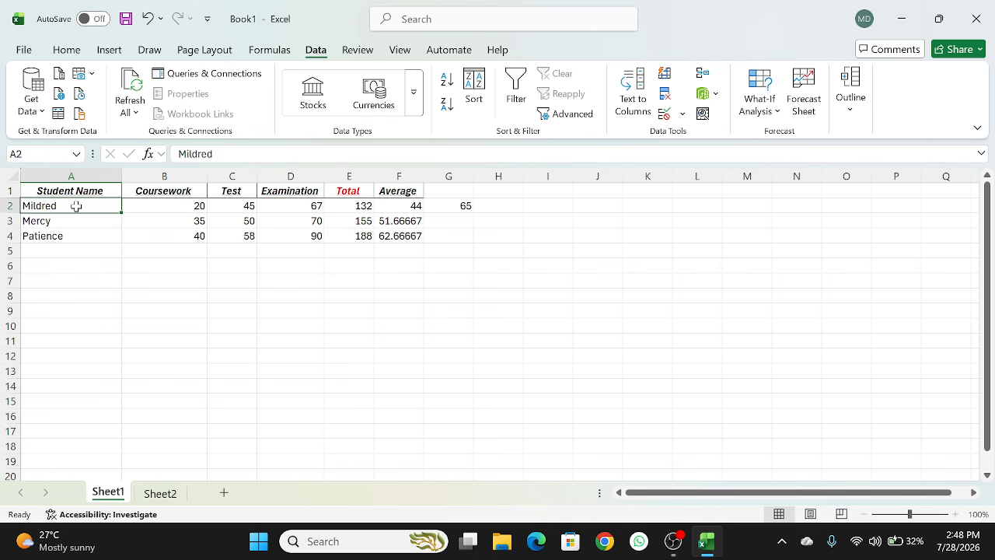
{"action": "key", "text": "shift+Down"}
{"action": "key", "text": "shift+Down"}
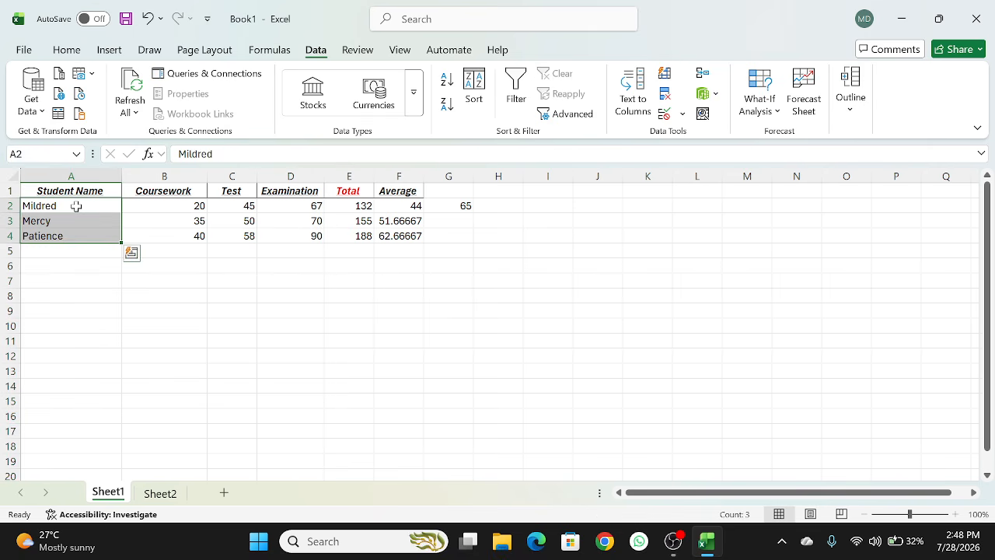
{"action": "left_click", "coordinate": [349, 206], "text": "ctrl"}
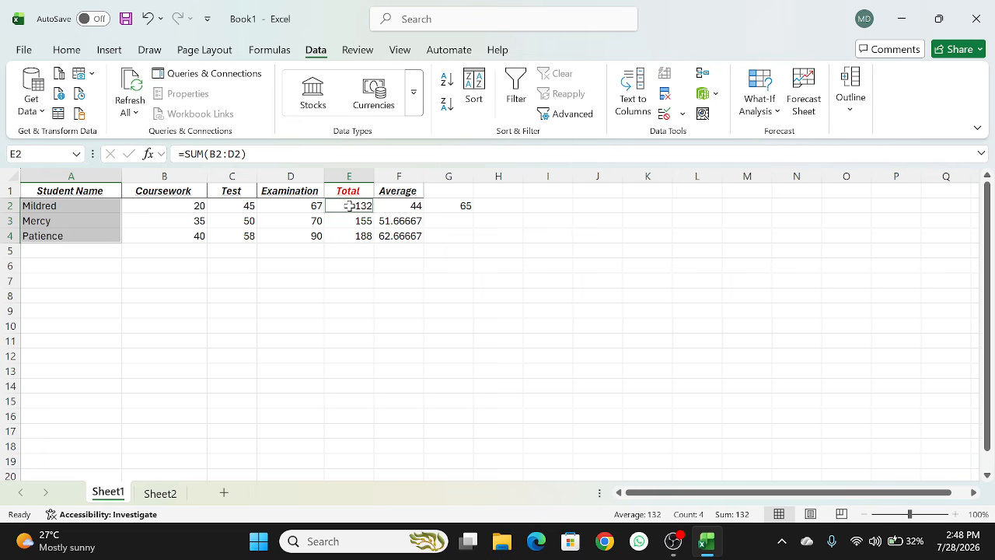
{"action": "key", "text": "Down"}
{"action": "key", "text": "Down"}
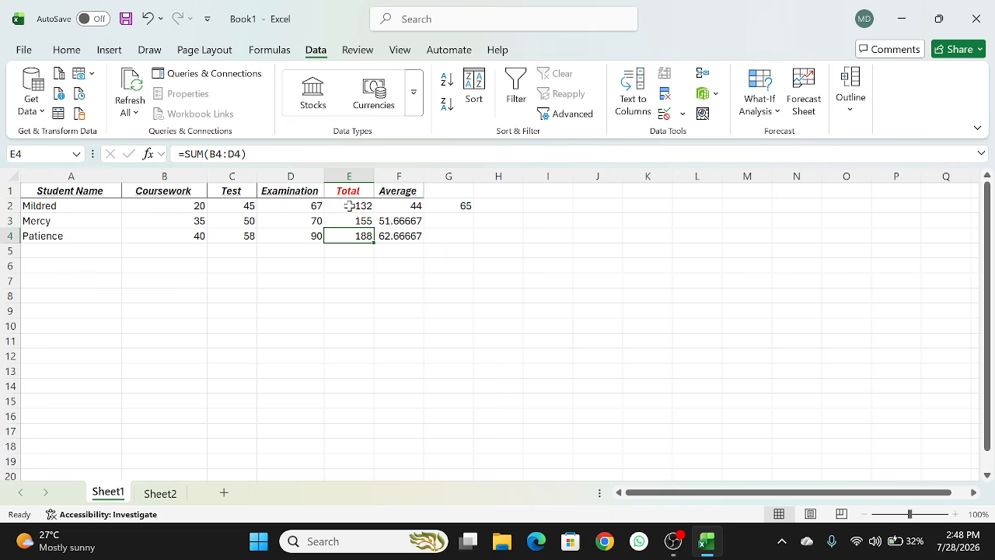
- Insert the recommended Clustered Column chart for the names and coursework marks in A2:B4, and move it below the table's Total and Average columns
{"action": "left_click", "coordinate": [83, 207]}
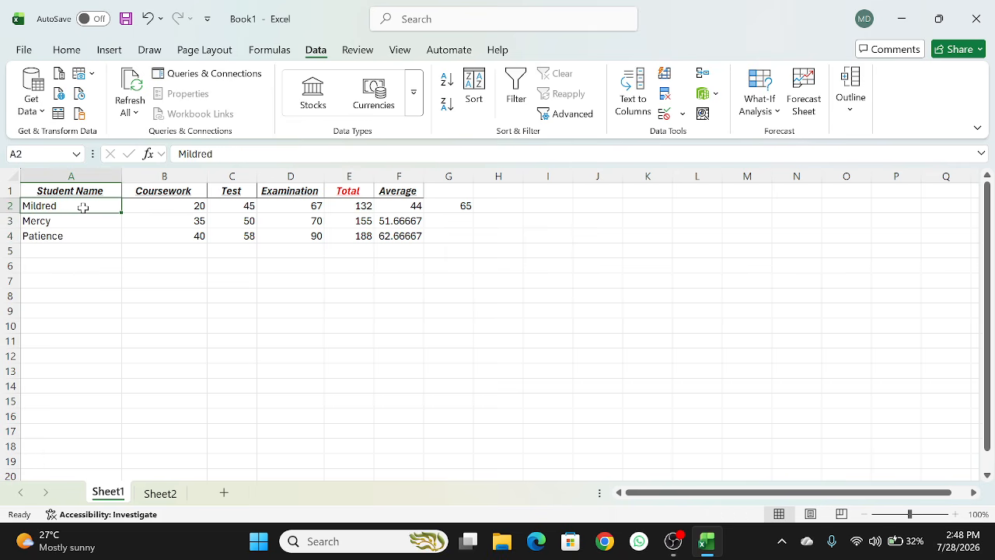
{"action": "left_click_drag", "start_coordinate": [83, 207], "coordinate": [156, 239]}
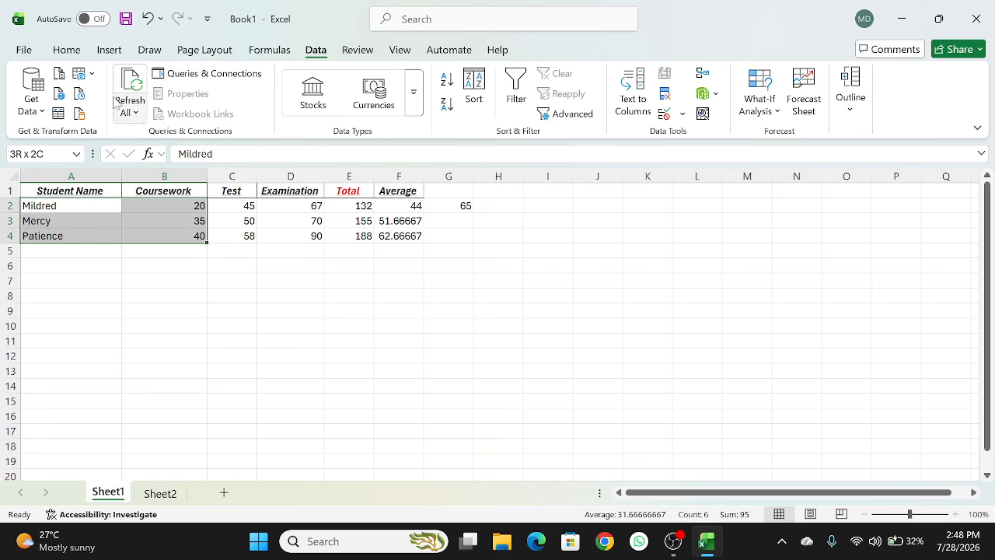
{"action": "left_click", "coordinate": [109, 50]}
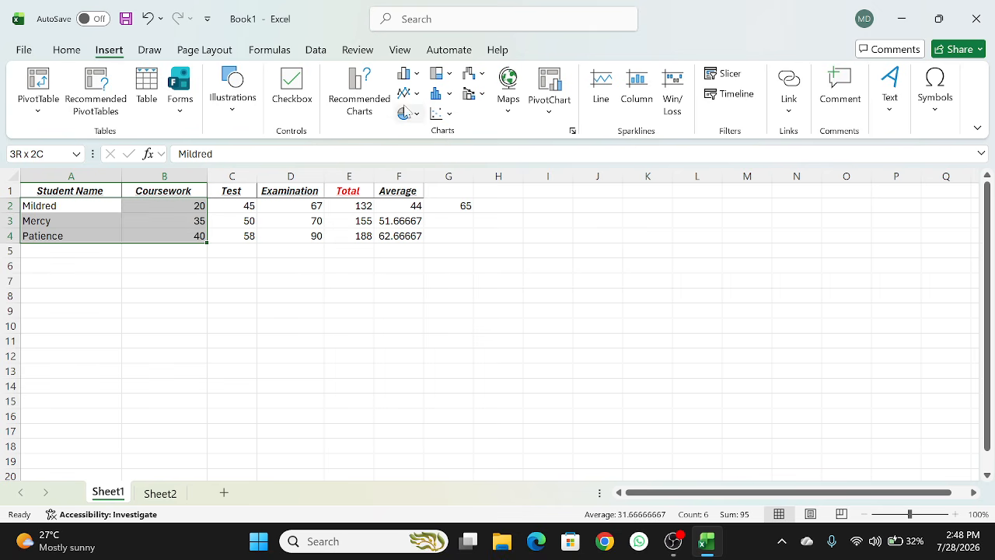
{"action": "left_click", "coordinate": [370, 106]}
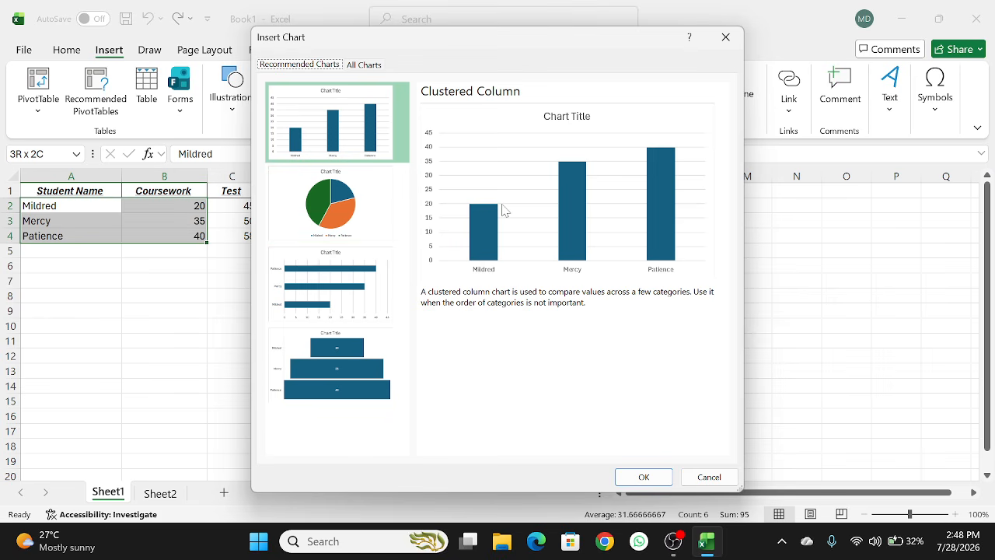
{"action": "left_click", "coordinate": [641, 478]}
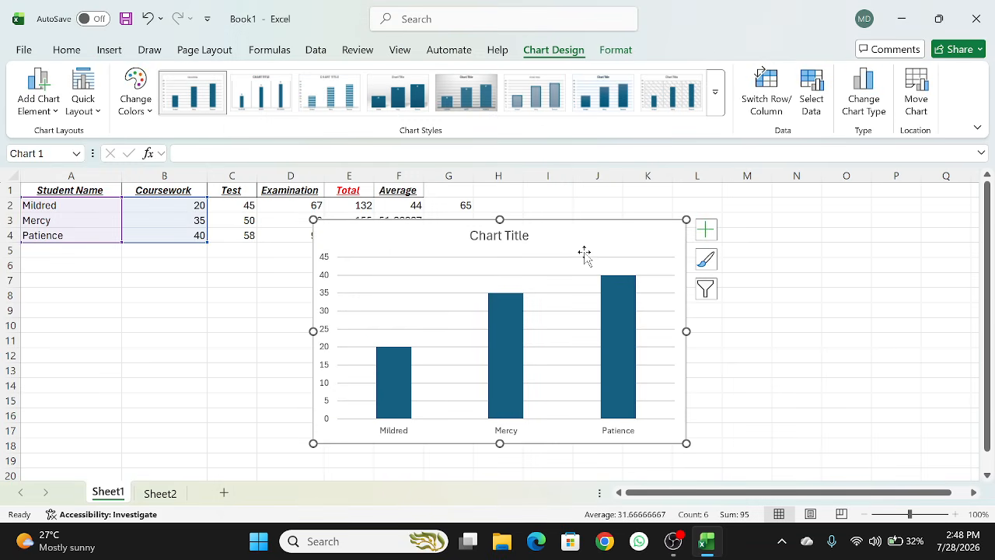
{"action": "left_click_drag", "start_coordinate": [581, 242], "coordinate": [644, 252]}
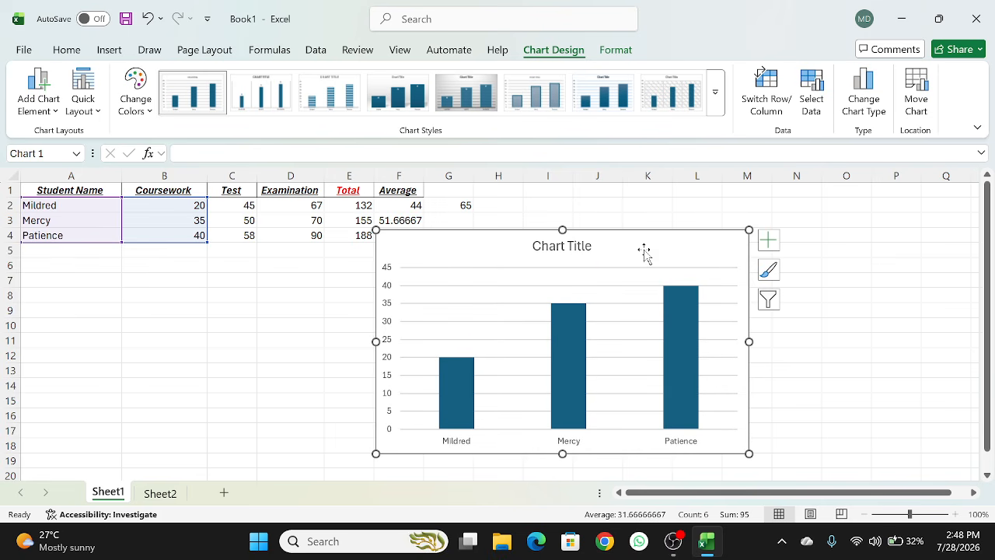
- Change the column chart's title to "Student's coursework"
{"action": "mouse_move", "coordinate": [464, 381]}
{"action": "mouse_move", "coordinate": [562, 326]}
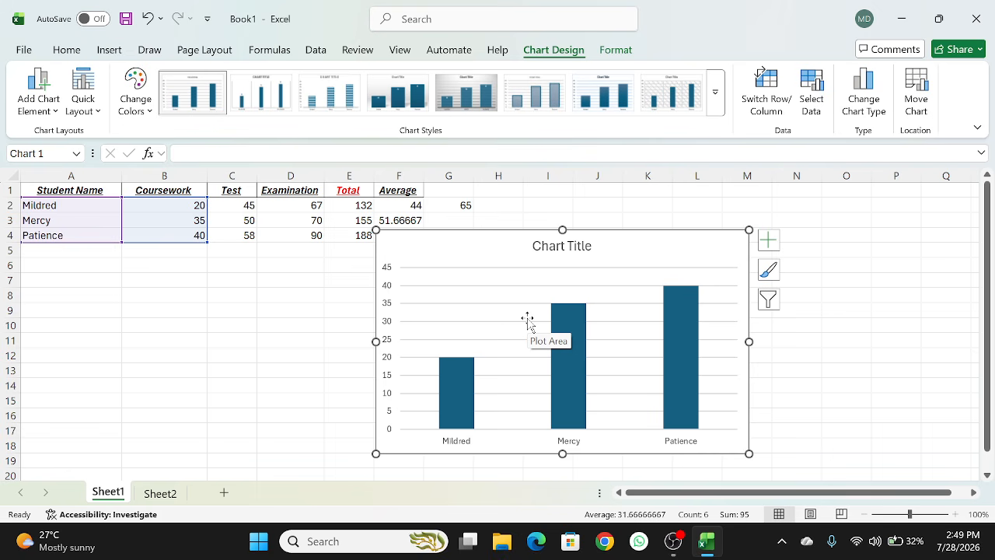
{"action": "left_click", "coordinate": [561, 247]}
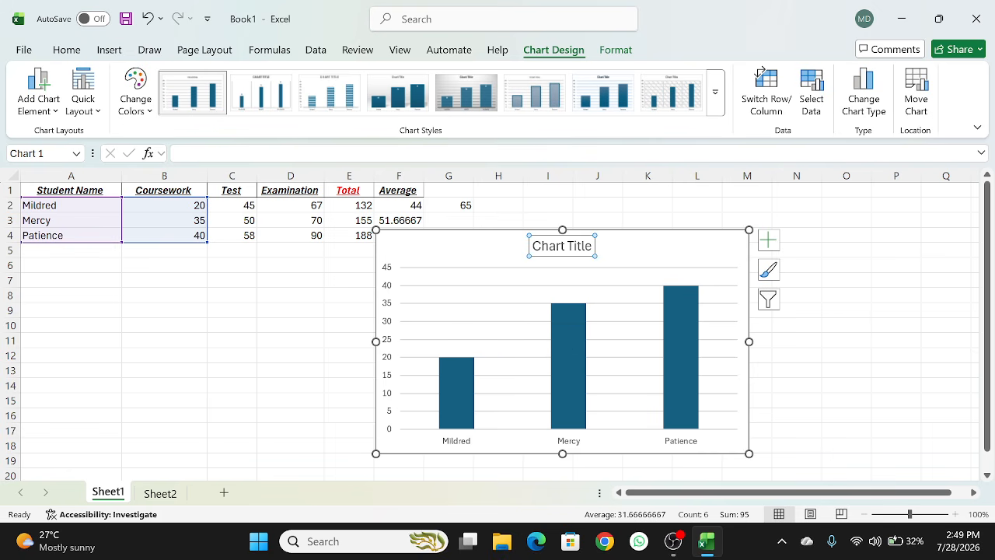
{"action": "left_click_drag", "start_coordinate": [532, 246], "coordinate": [591, 255]}
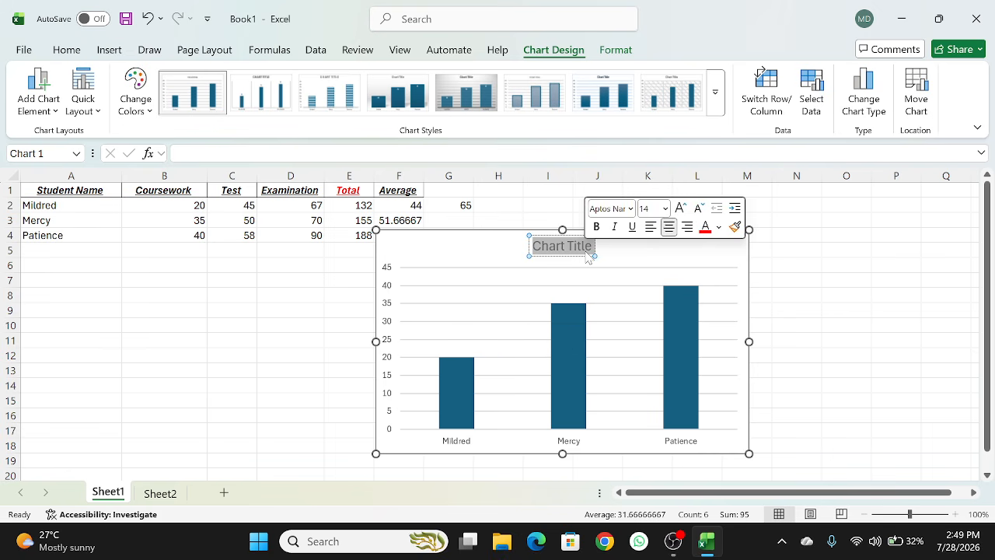
{"action": "type", "text": "Stud"}
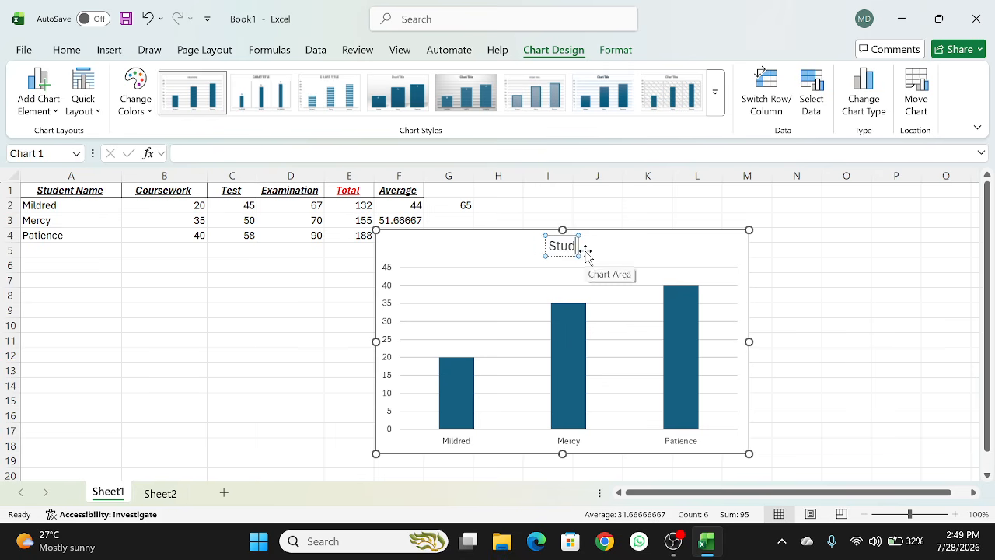
{"action": "type", "text": "ent's"}
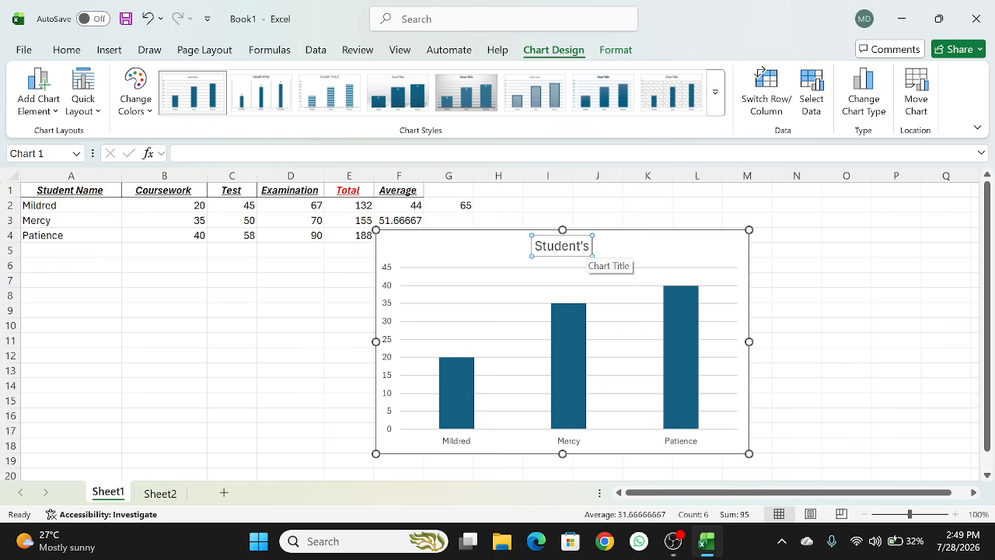
{"action": "type", "text": " coursework"}
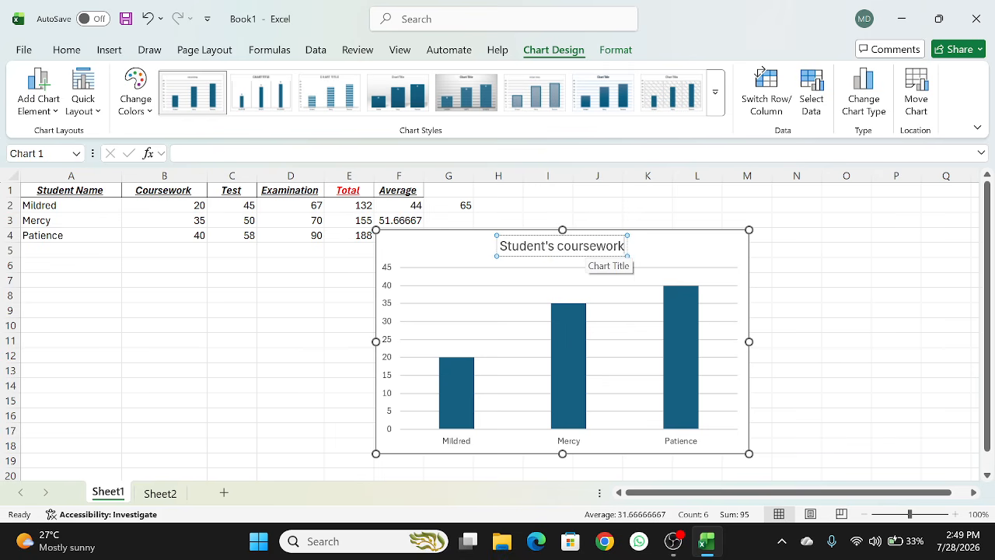
{"action": "left_click", "coordinate": [918, 322]}
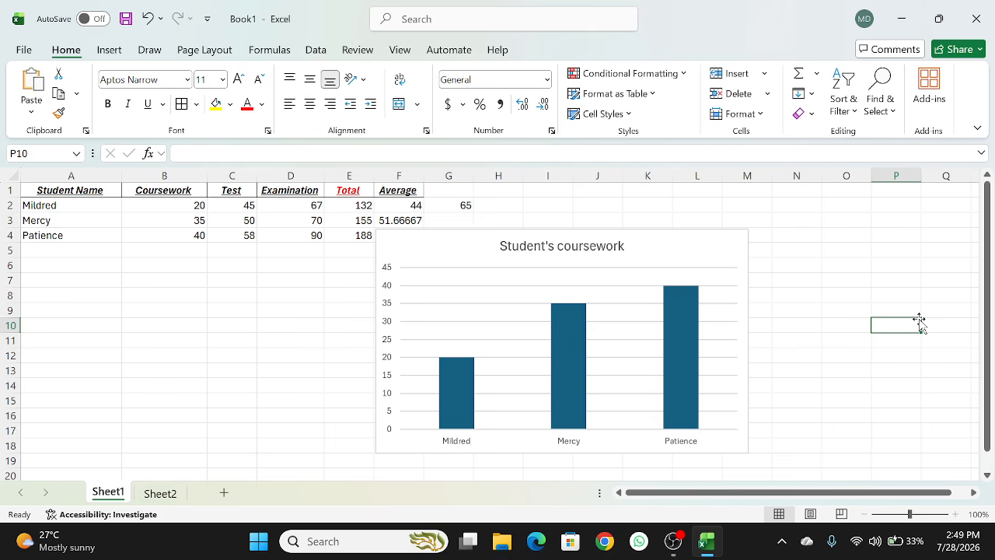
- Apply the chart style with wide columns, value labels inside the columns and a grey gradient background to the Student's coursework chart
{"action": "left_click", "coordinate": [721, 251]}
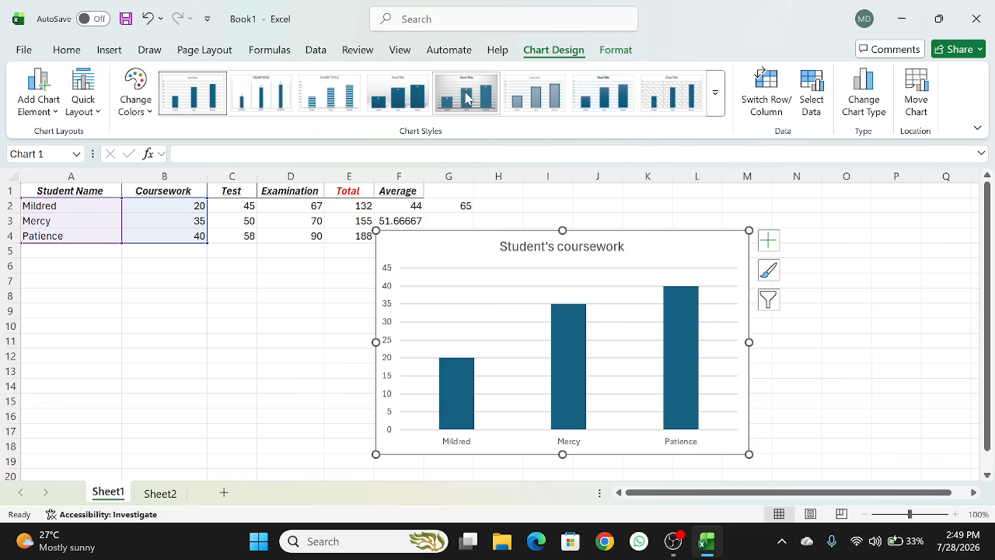
{"action": "left_click", "coordinate": [427, 103]}
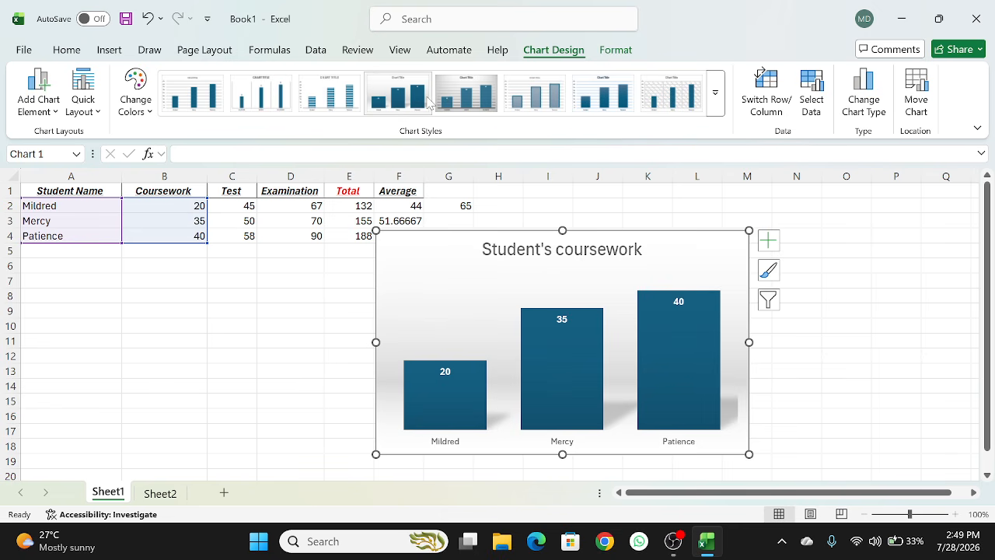
{"action": "left_click", "coordinate": [715, 107]}
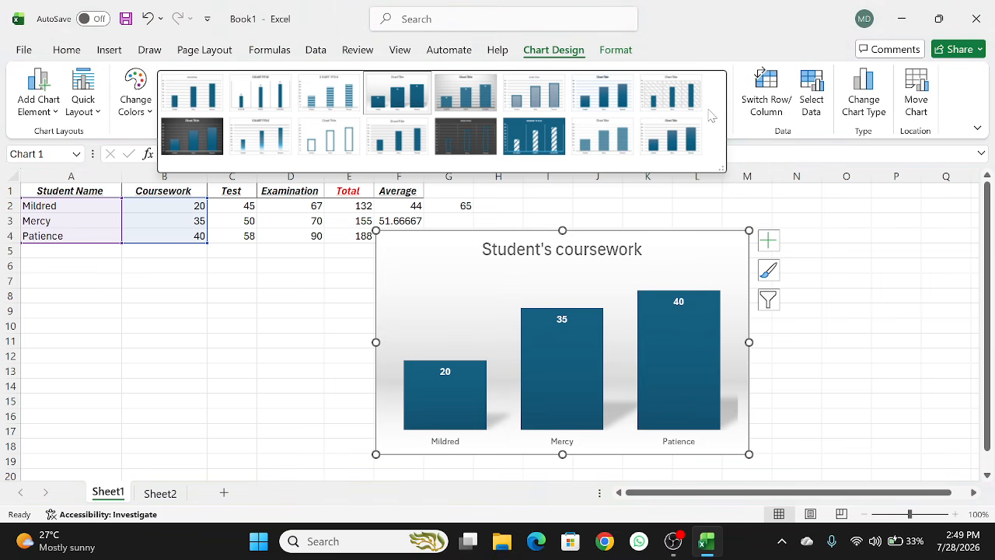
{"action": "left_click", "coordinate": [803, 332]}
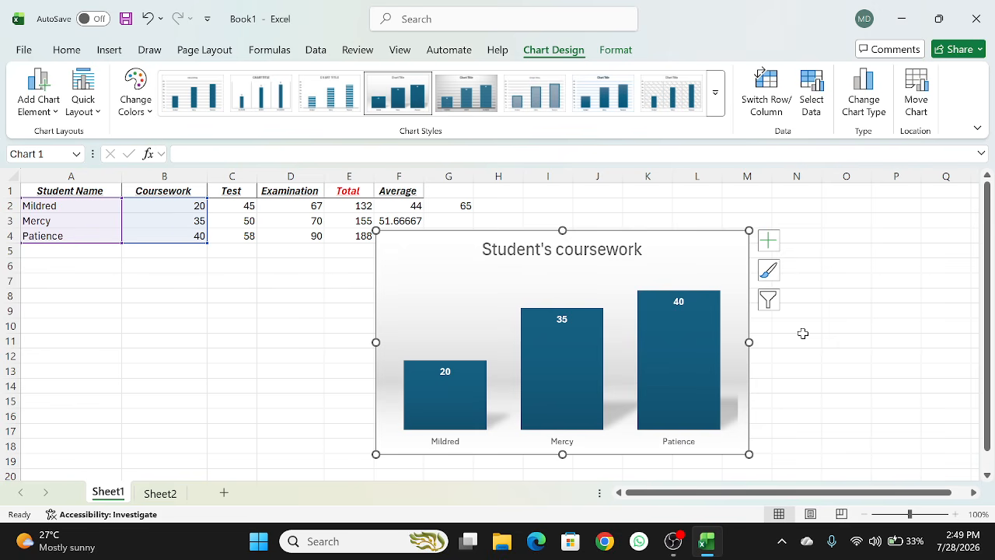
{"action": "left_click", "coordinate": [804, 338]}
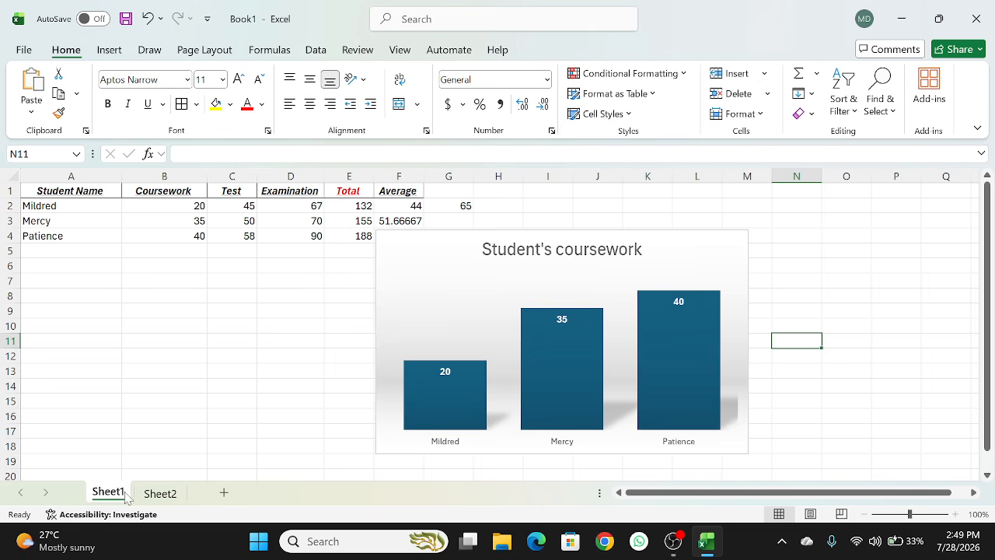
- Add a new worksheet after Sheet2 and delete it again
{"action": "left_click", "coordinate": [156, 494]}
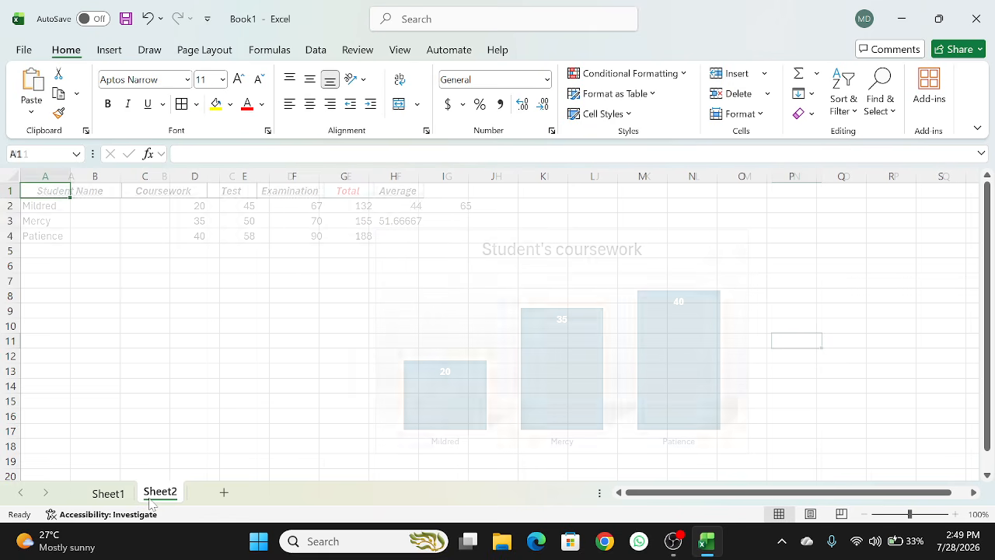
{"action": "left_click", "coordinate": [224, 497]}
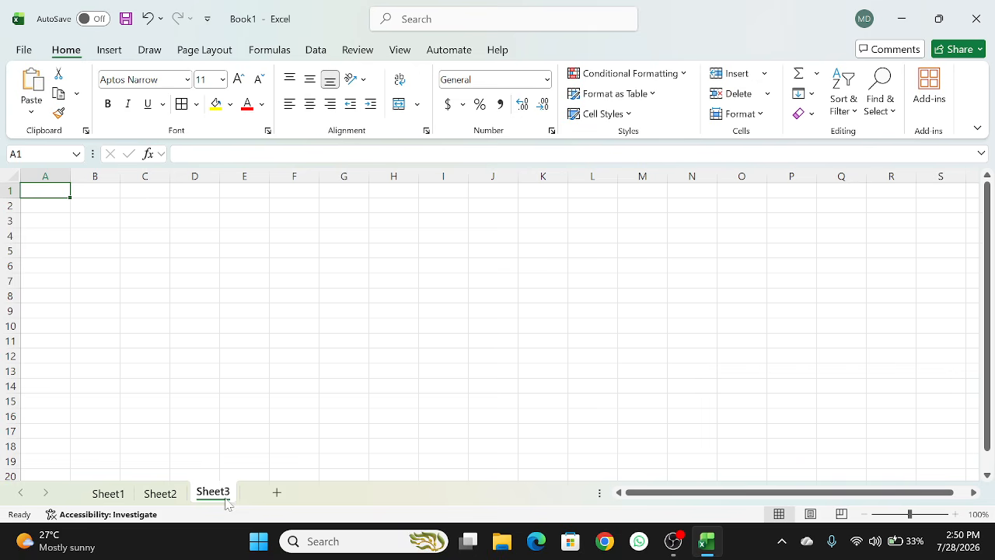
{"action": "right_click", "coordinate": [214, 498]}
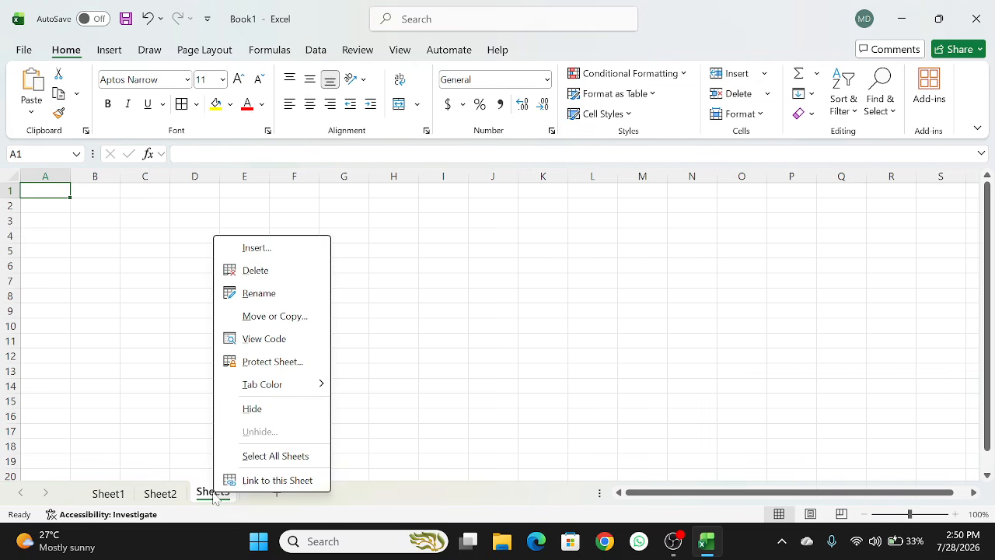
{"action": "left_click", "coordinate": [266, 273]}
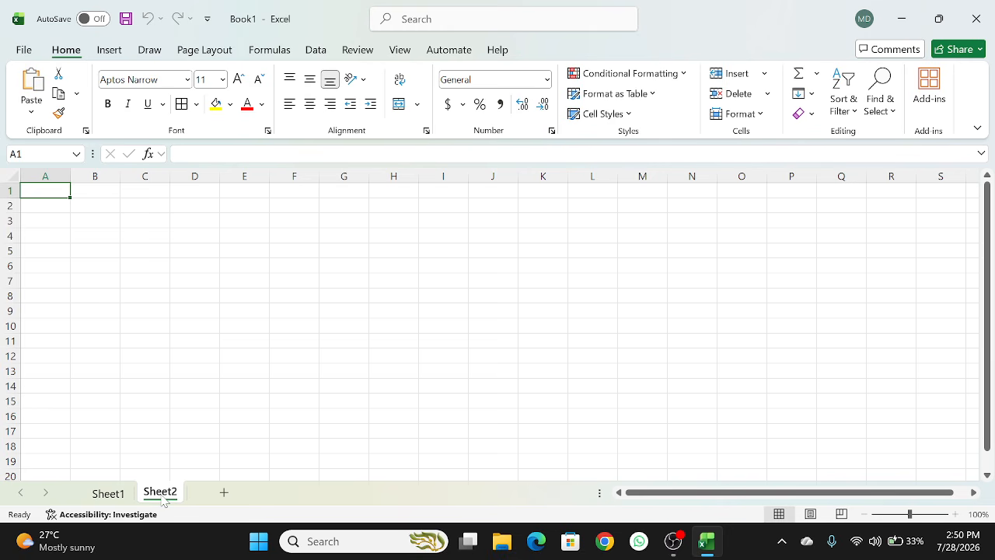
- Rename Sheet1, which holds the marks table and chart, as StudentsMarks
{"action": "left_click", "coordinate": [120, 496]}
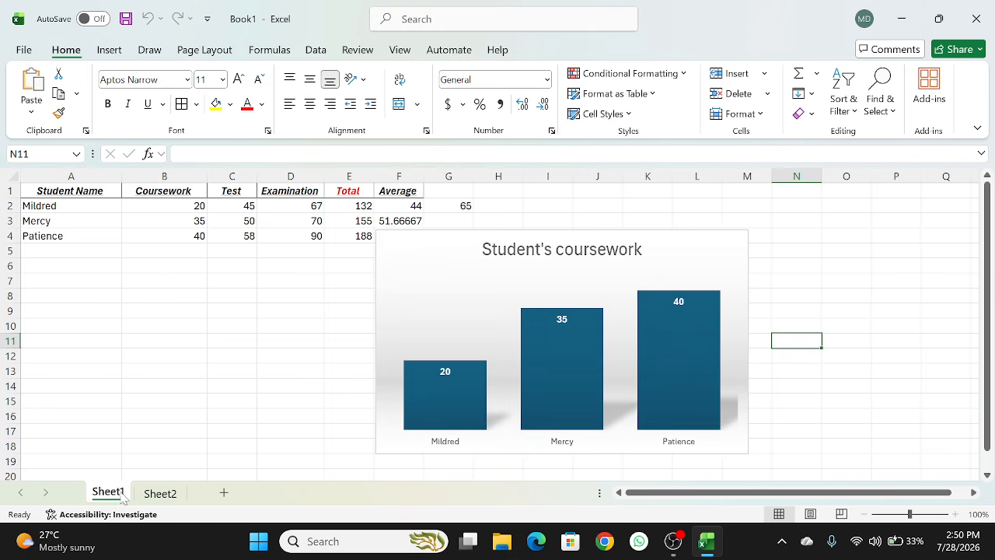
{"action": "double_click", "coordinate": [117, 494]}
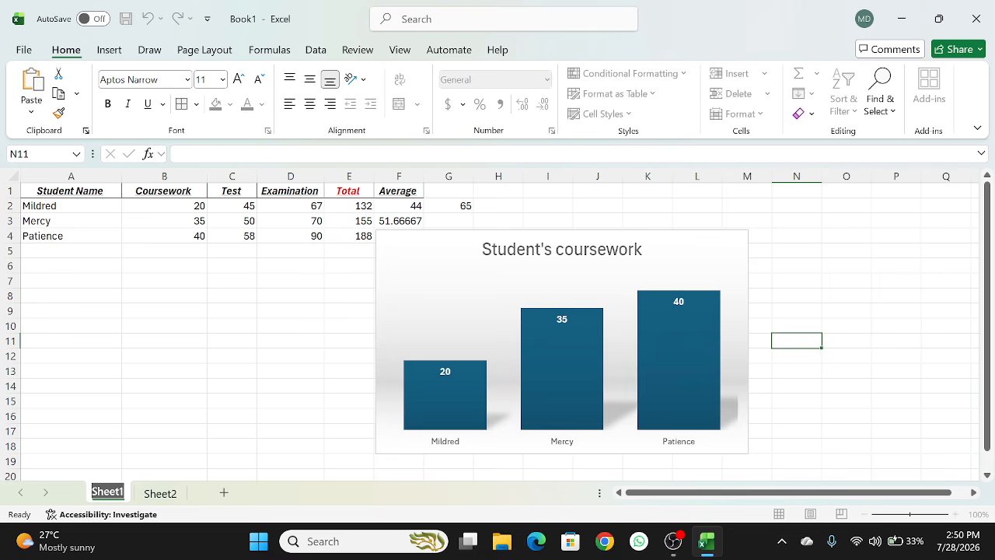
{"action": "type", "text": "St"}
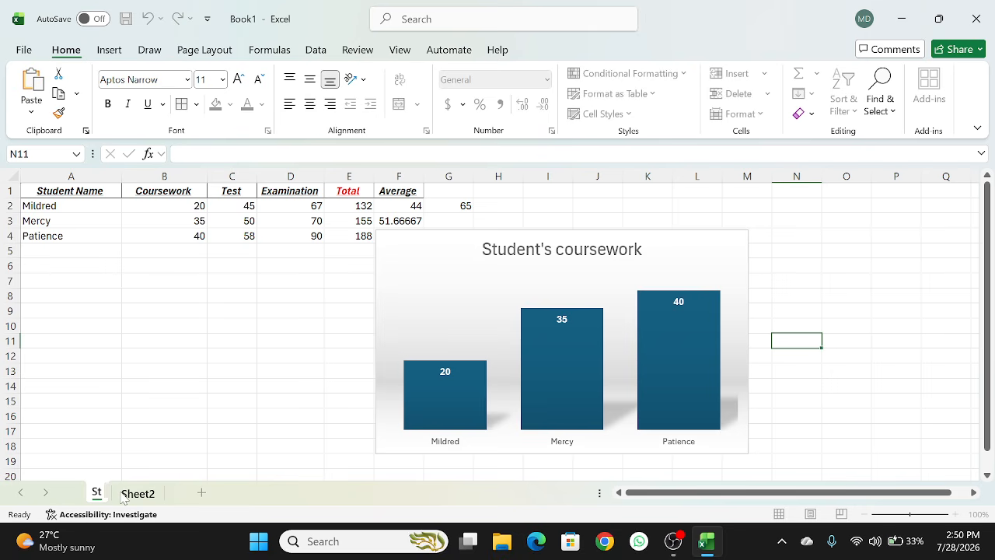
{"action": "type", "text": "ude"}
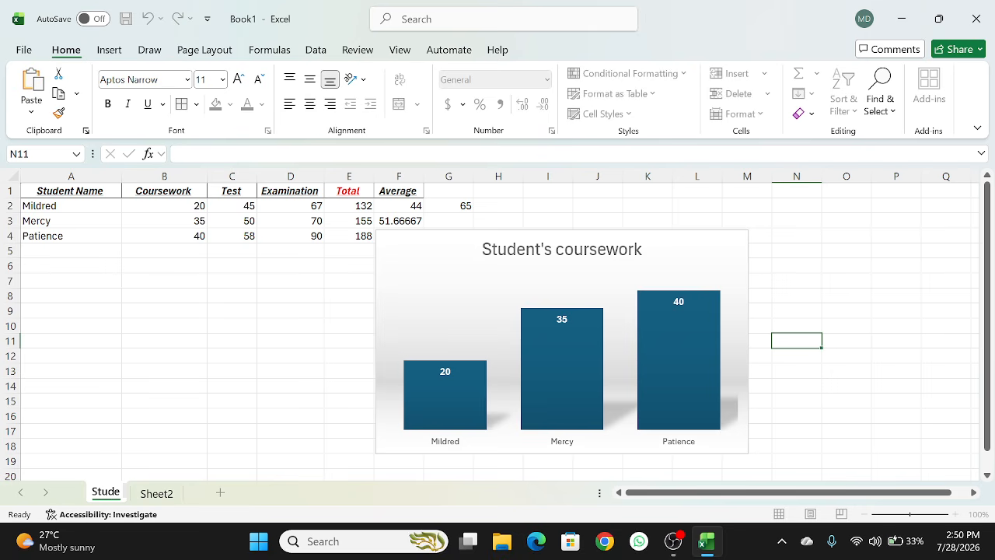
{"action": "type", "text": "ntsMarks"}
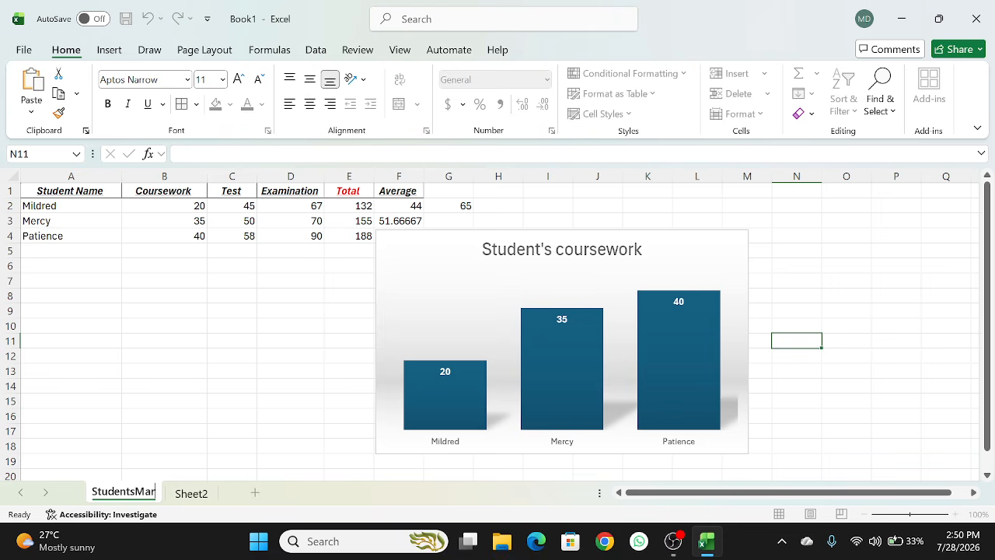
- Rename Sheet2 as ExtraMarks
{"action": "left_click", "coordinate": [195, 498]}
{"action": "right_click", "coordinate": [195, 498]}
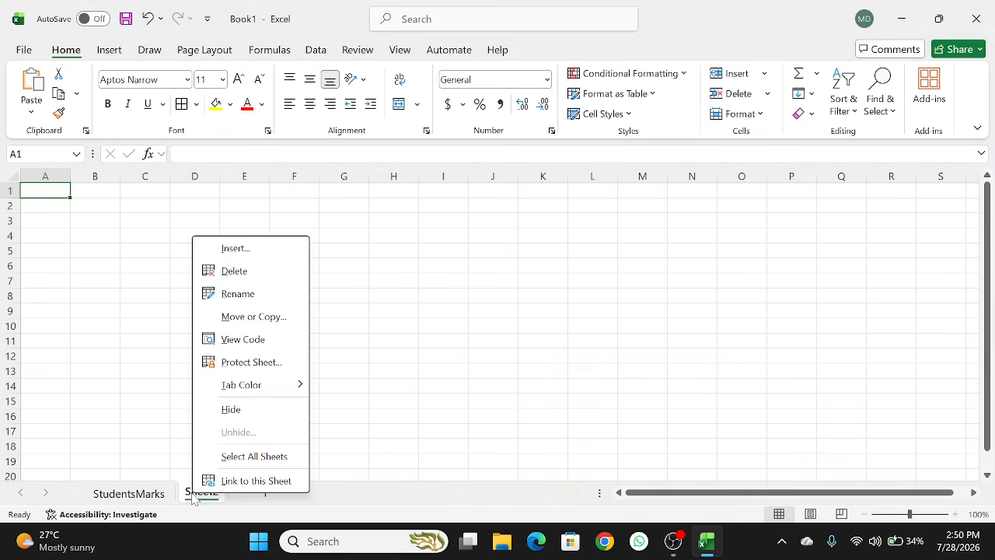
{"action": "left_click", "coordinate": [241, 294]}
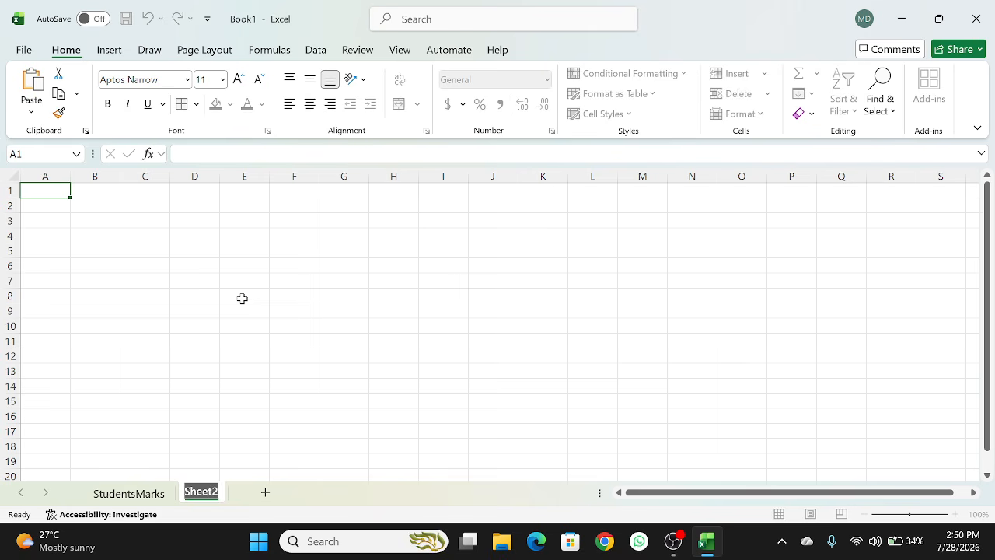
{"action": "type", "text": "E"}
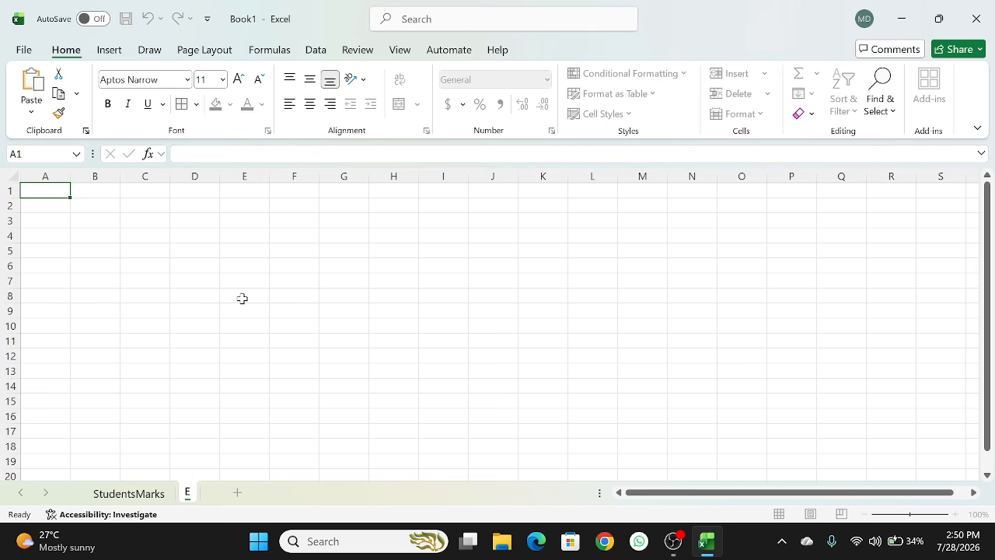
{"action": "type", "text": "xtraMarks"}
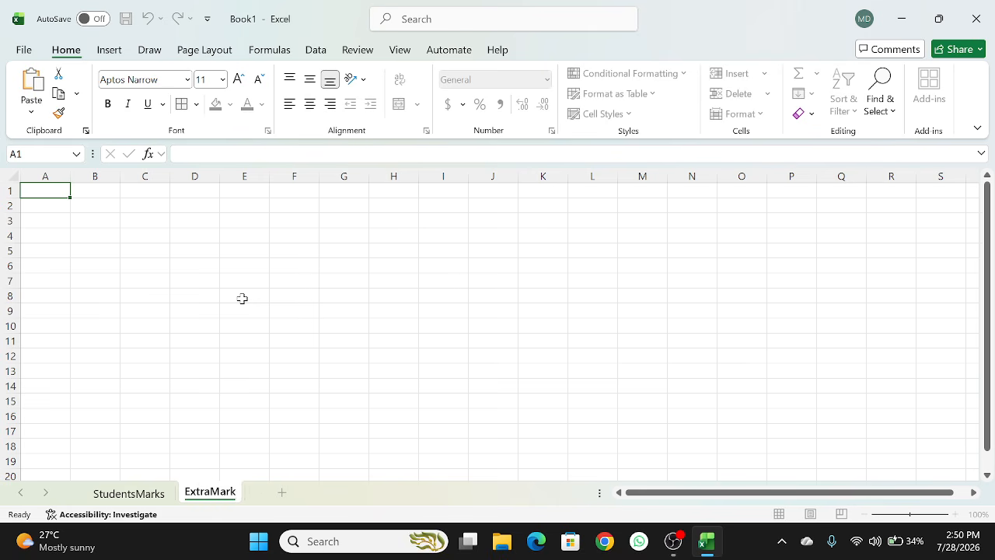
{"action": "left_click", "coordinate": [181, 350]}
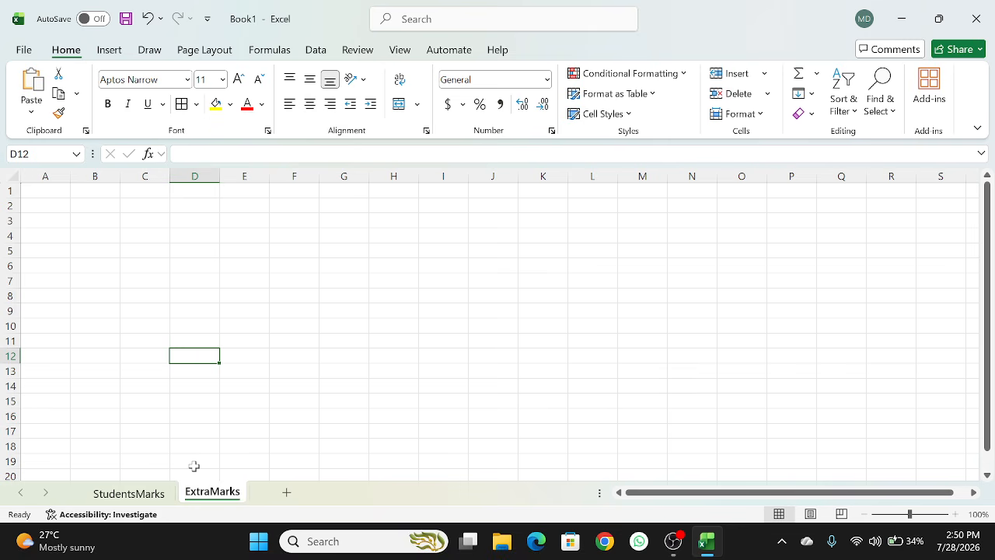
- Change the StudentsMarks sheet name to "Students Marks", with a space between the words
{"action": "left_click", "coordinate": [146, 494]}
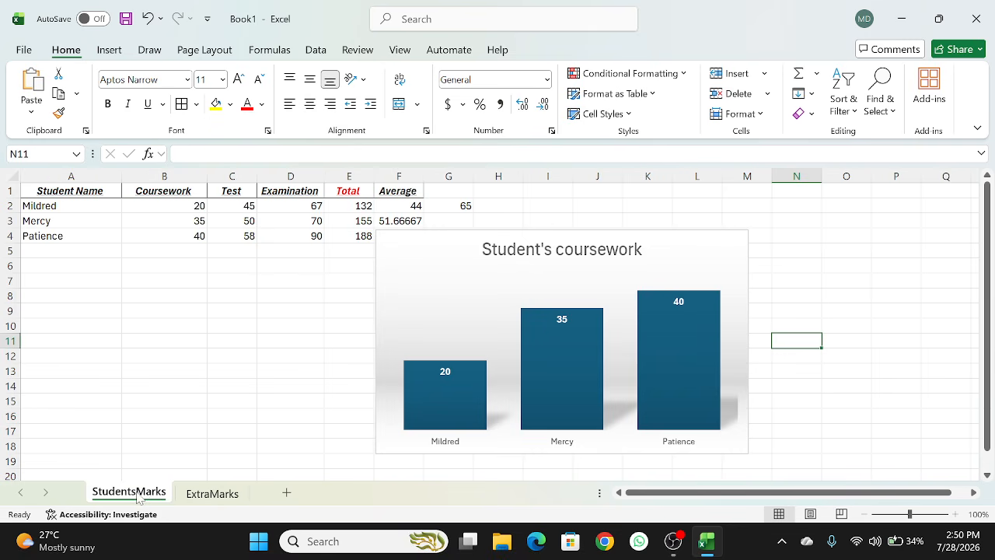
{"action": "double_click", "coordinate": [143, 492]}
{"action": "type", "text": "Students Marks"}
{"action": "key", "text": "Return"}
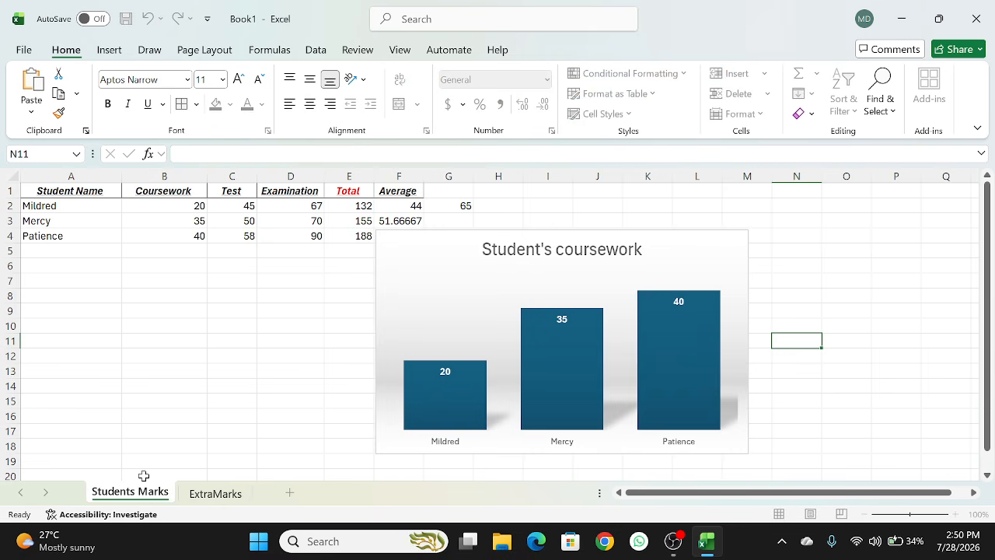
{"action": "left_click", "coordinate": [178, 414]}
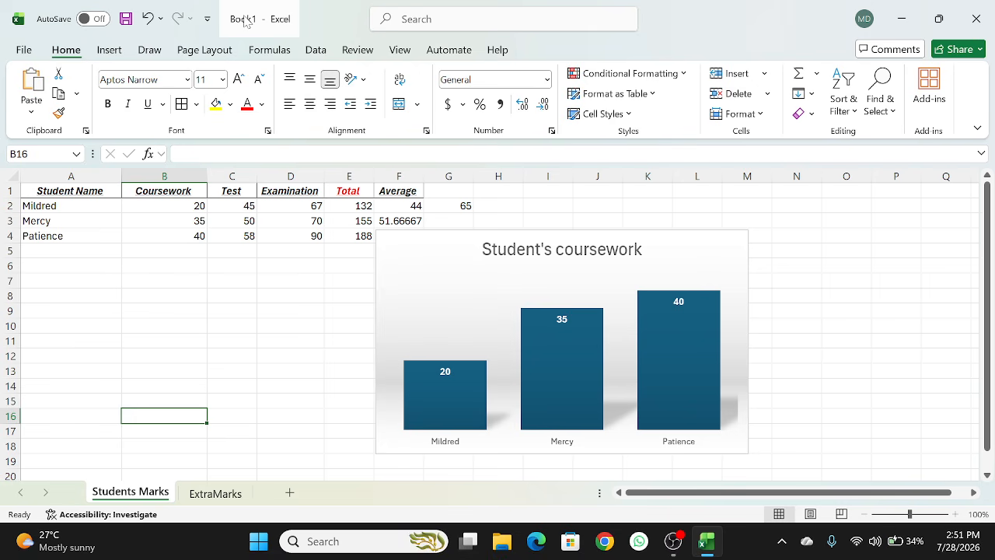
- Save the workbook as an Excel Workbook named "Excel Practical" in the ICTBasic folder on the desktop
{"action": "left_click", "coordinate": [24, 52]}
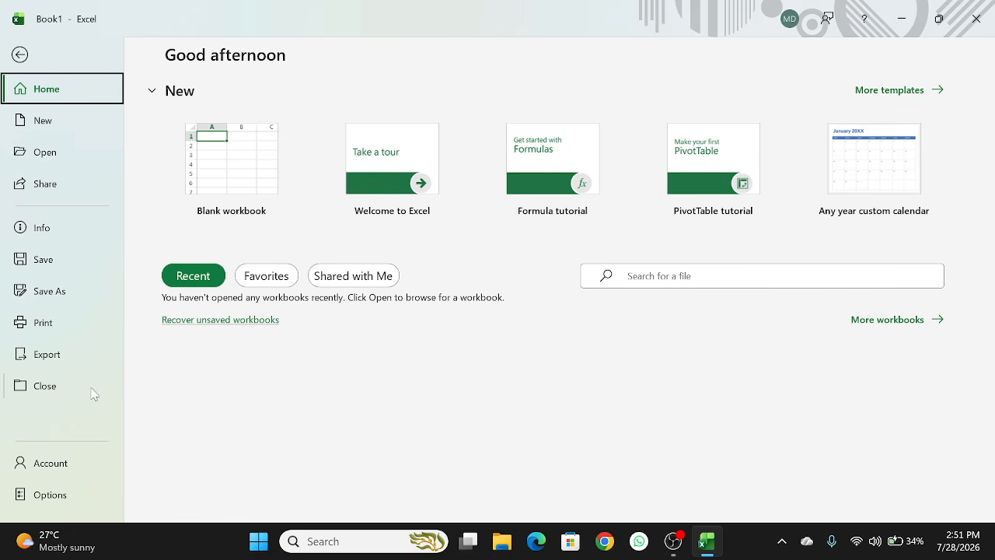
{"action": "left_click", "coordinate": [55, 294]}
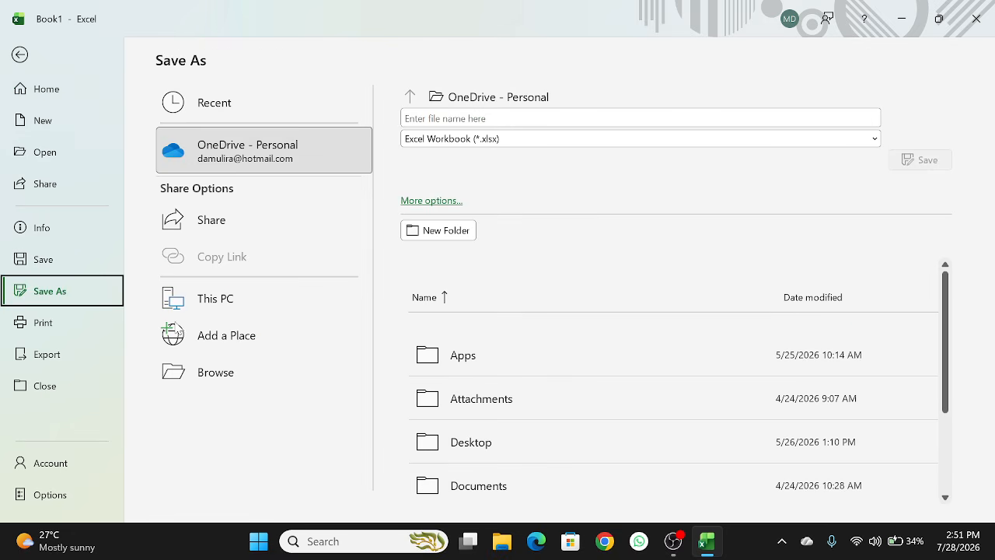
{"action": "left_click", "coordinate": [222, 377]}
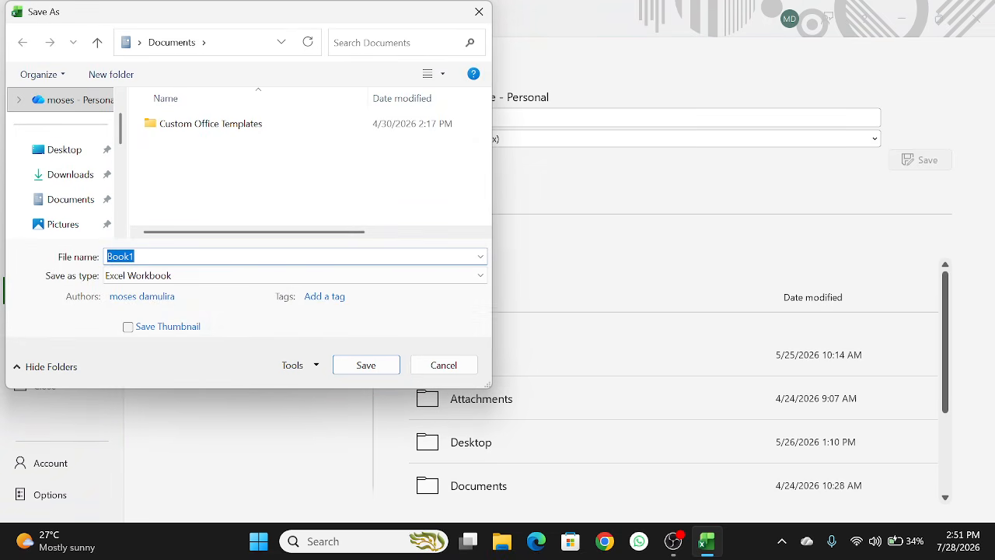
{"action": "left_click", "coordinate": [61, 154]}
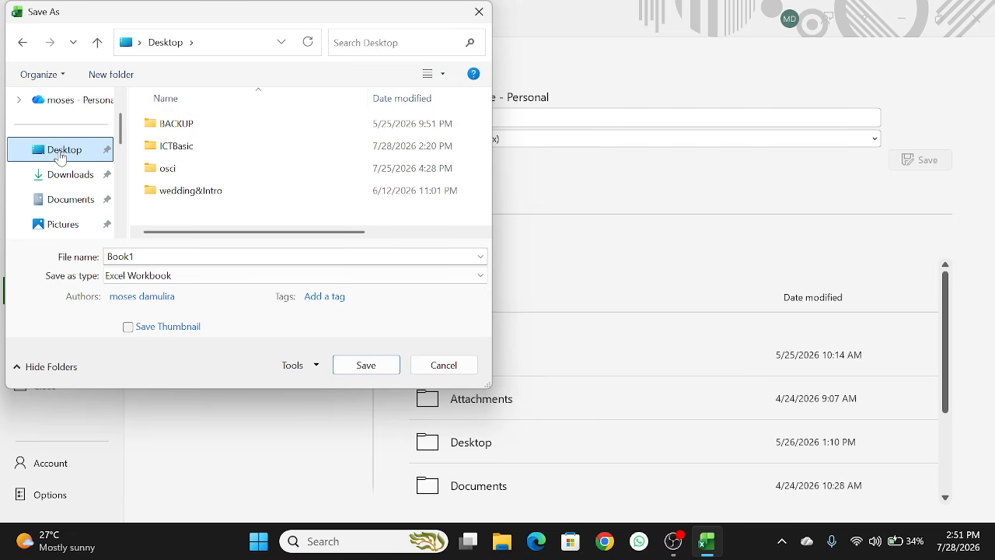
{"action": "double_click", "coordinate": [194, 148]}
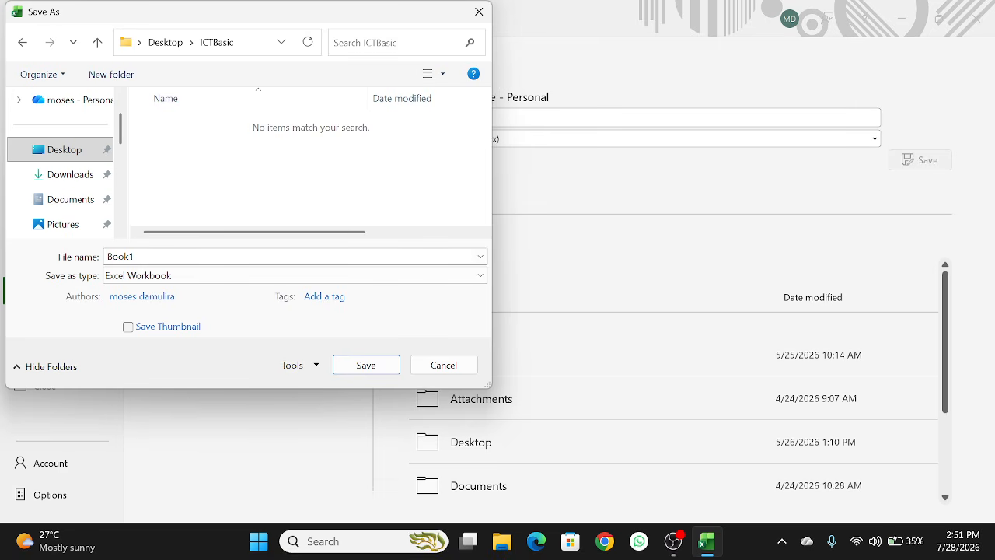
{"action": "left_click", "coordinate": [160, 257]}
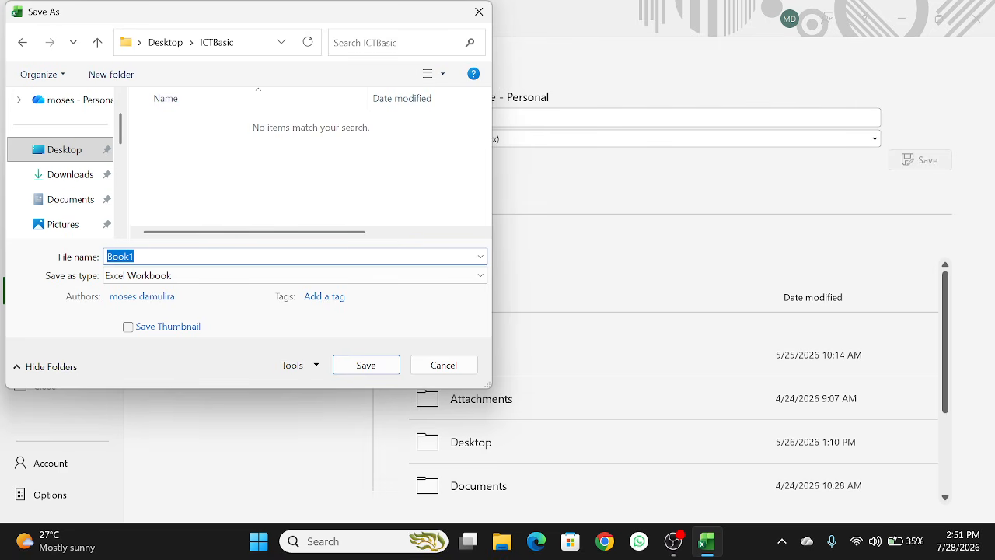
{"action": "type", "text": "Excel Practical"}
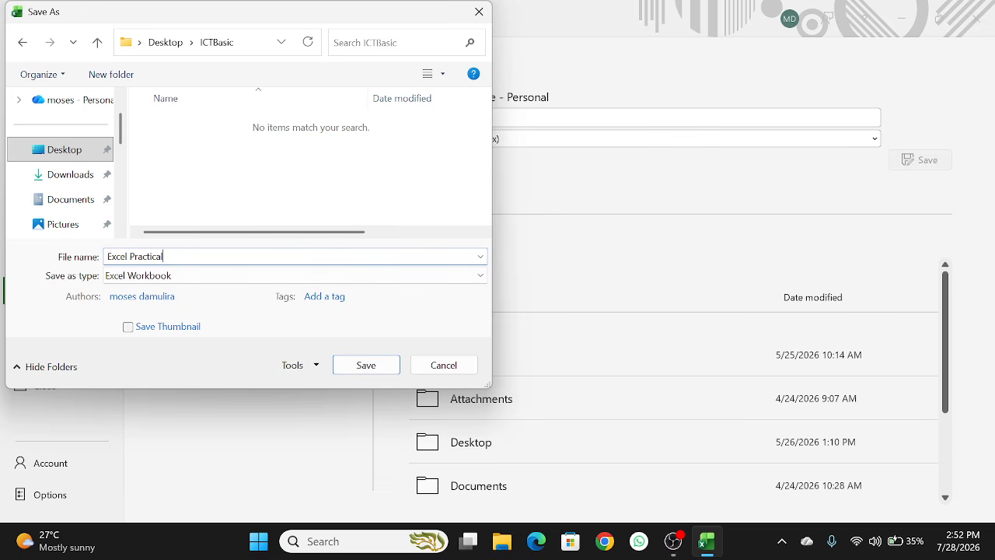
{"action": "left_click", "coordinate": [369, 372]}
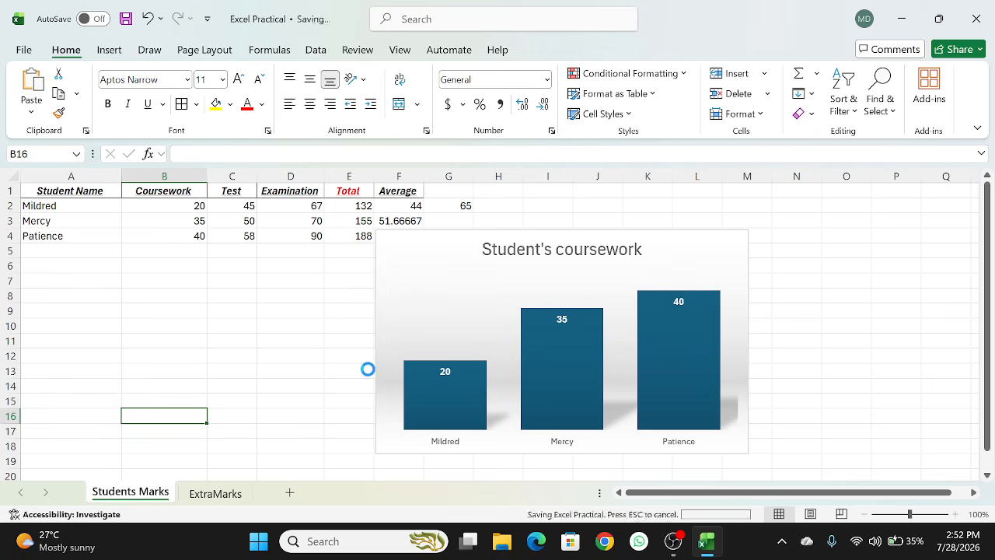
- Minimize the workbook, move the ICTBasic folder icon to an empty area of the desktop and open the folder in File Explorer
{"action": "left_click", "coordinate": [901, 19]}
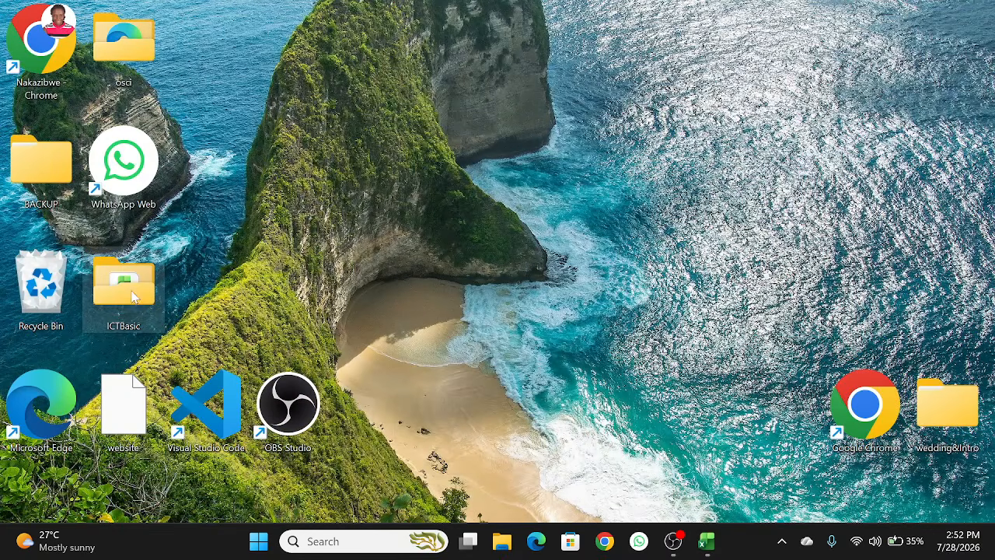
{"action": "left_click_drag", "start_coordinate": [134, 299], "coordinate": [349, 230]}
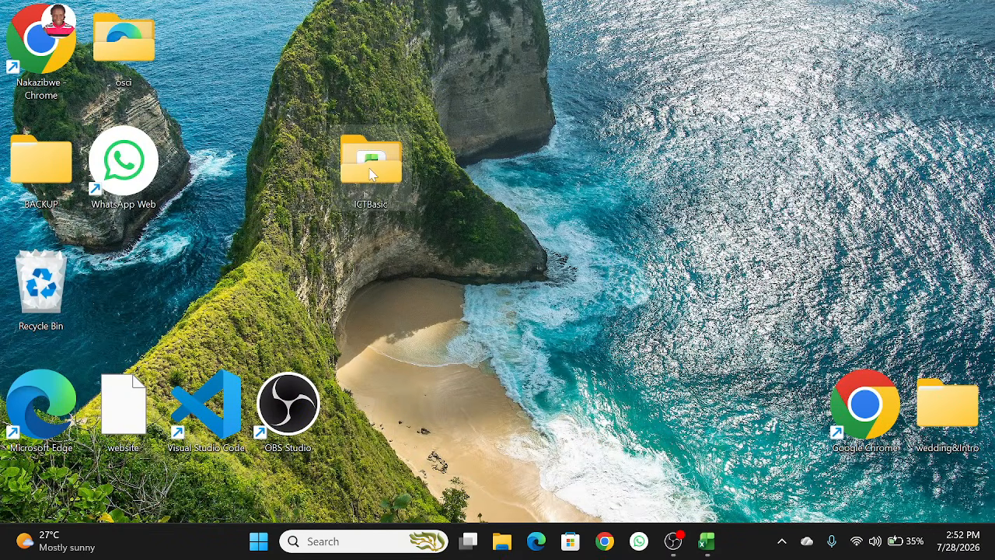
{"action": "double_click", "coordinate": [371, 167]}
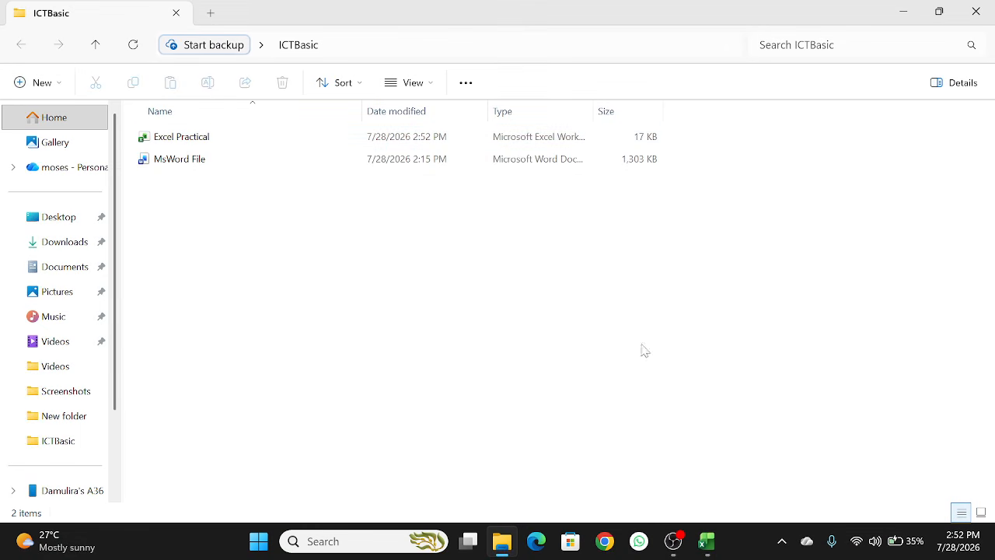
- Show the ICTBasic folder's contents as large icons and open the Excel Practical workbook
{"action": "left_click", "coordinate": [980, 512]}
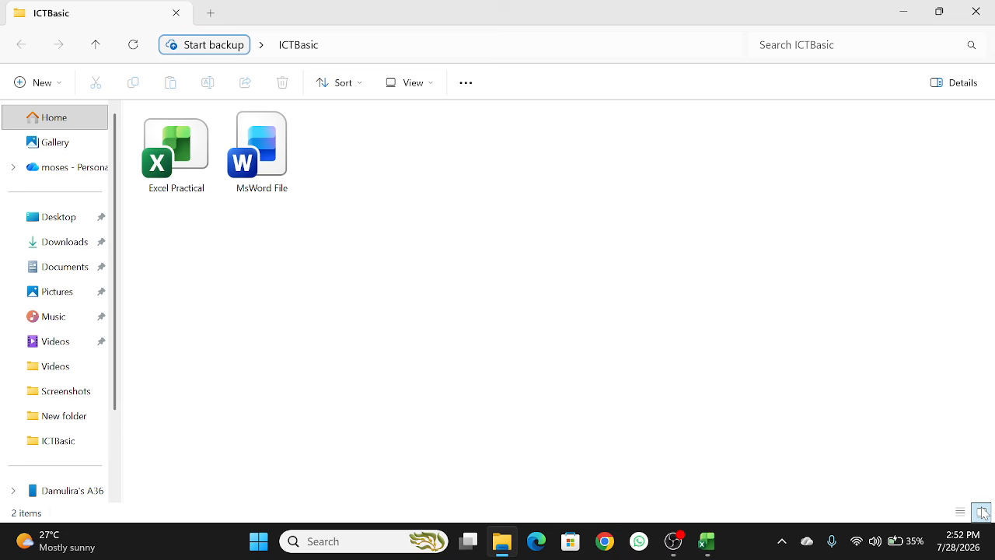
{"action": "double_click", "coordinate": [189, 161]}
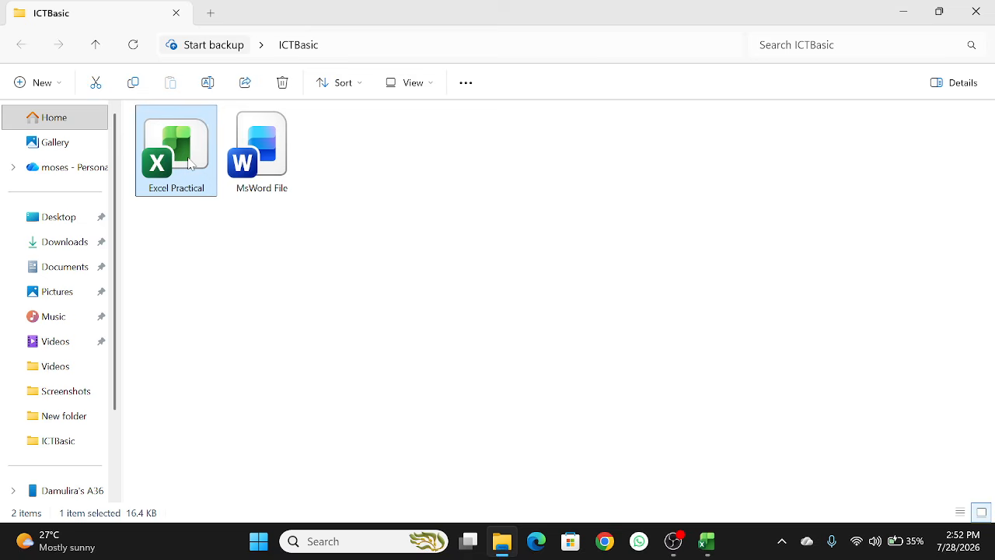